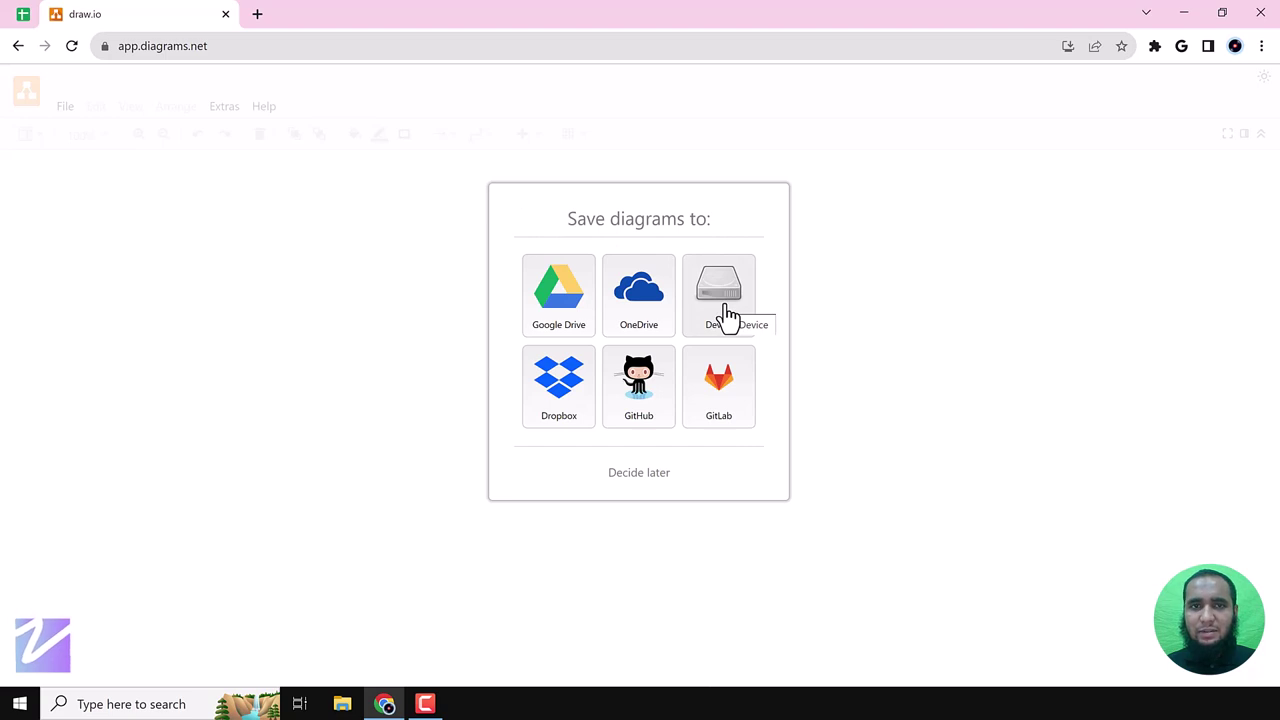
- Choose device storage for diagrams and create a new blank diagram in the XML File (.drawio) format
left_click(727, 316)
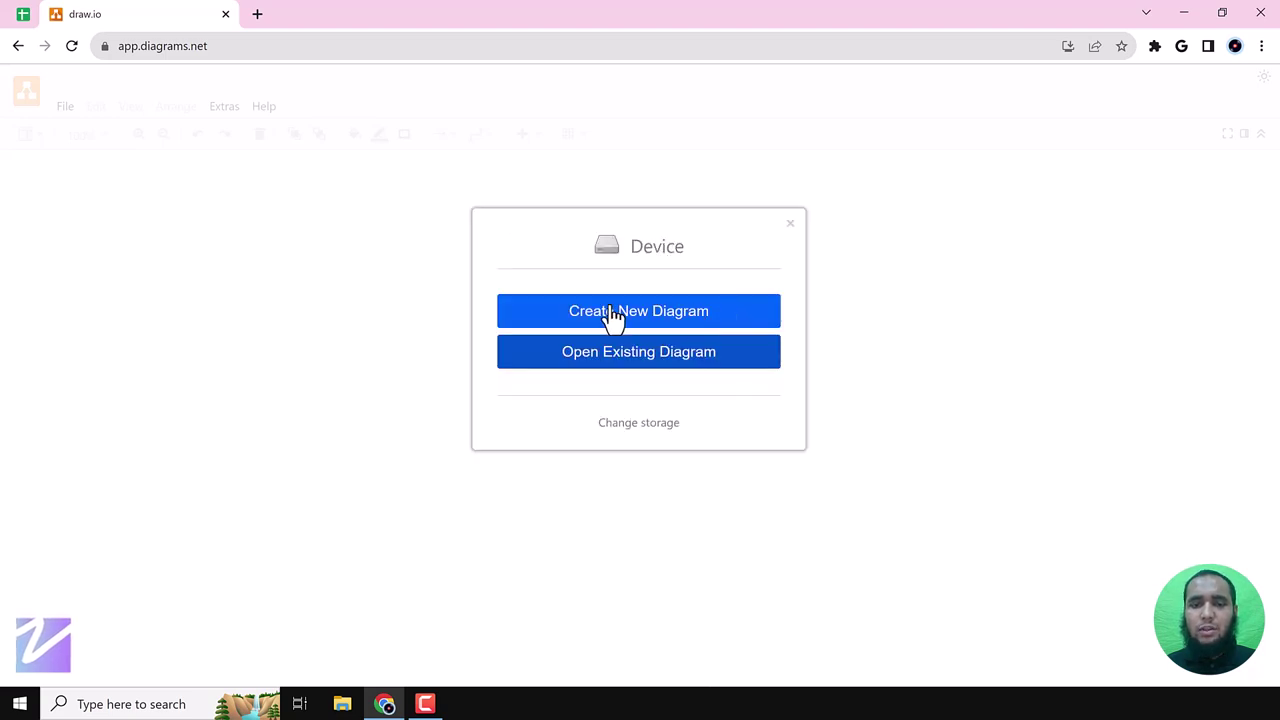
left_click(672, 314)
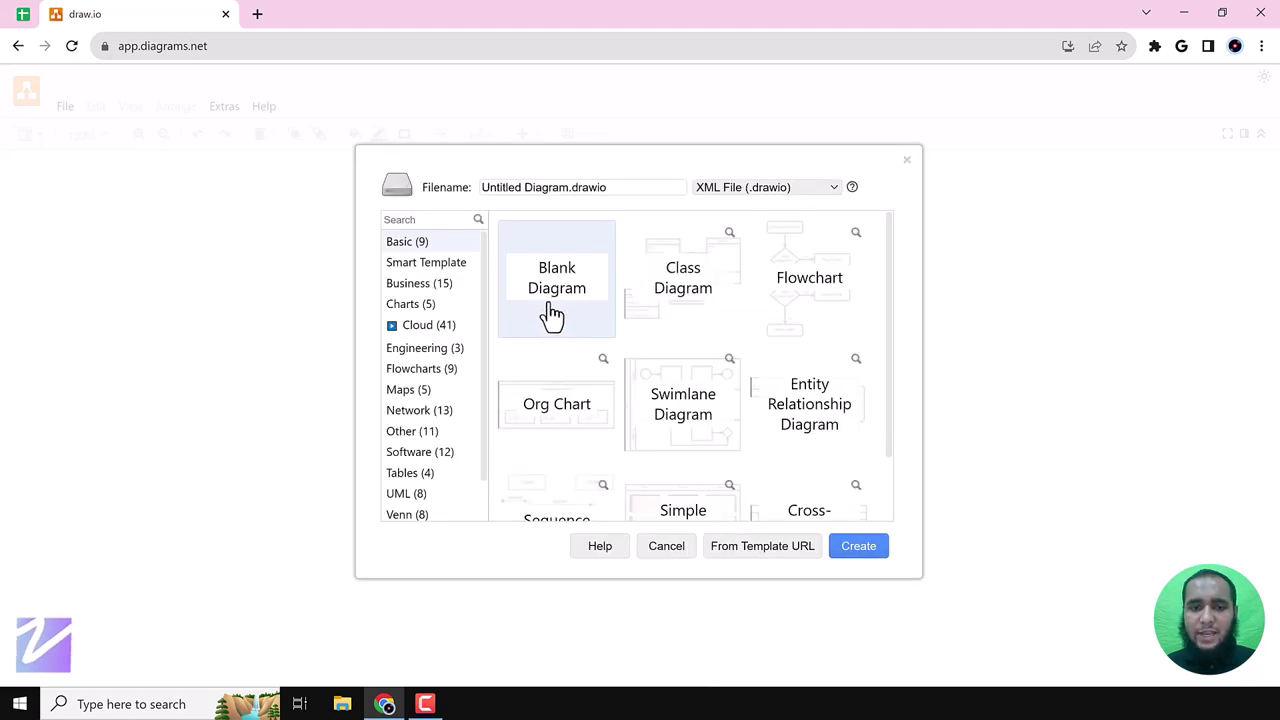
left_click(858, 546)
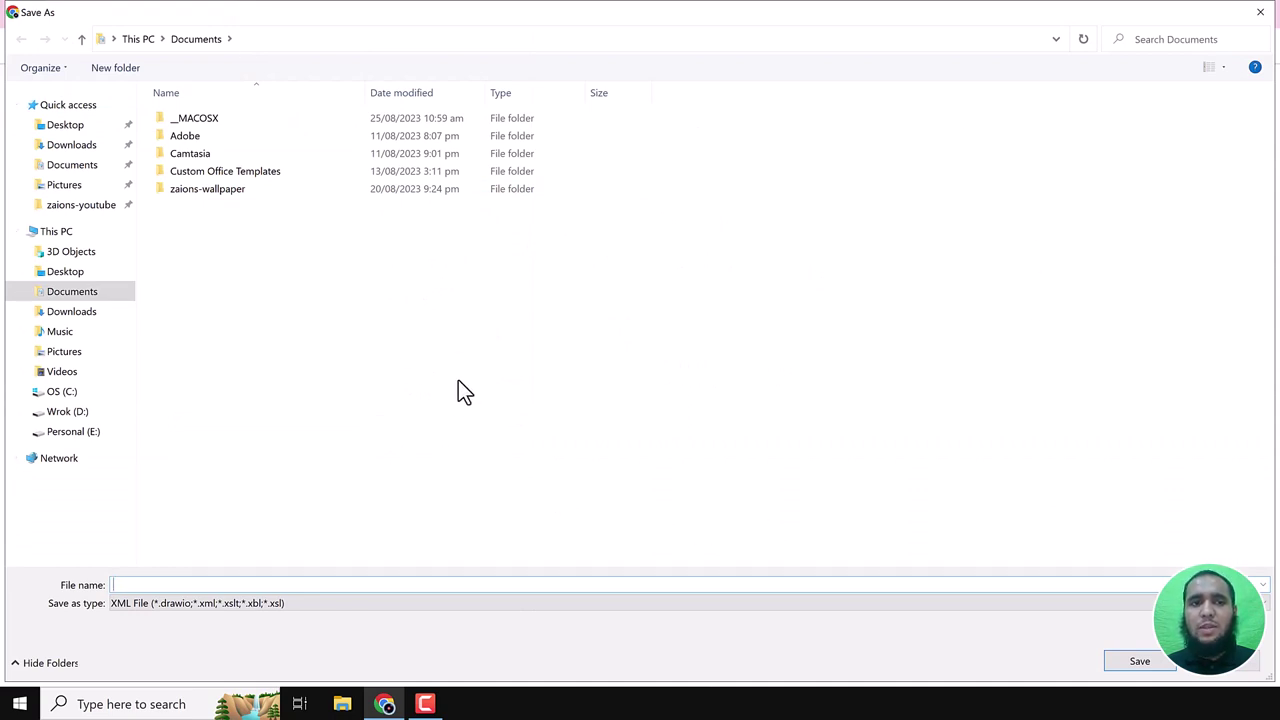
- Create a folder named draw-io-files in Downloads and open it as the save location
left_click(72, 146)
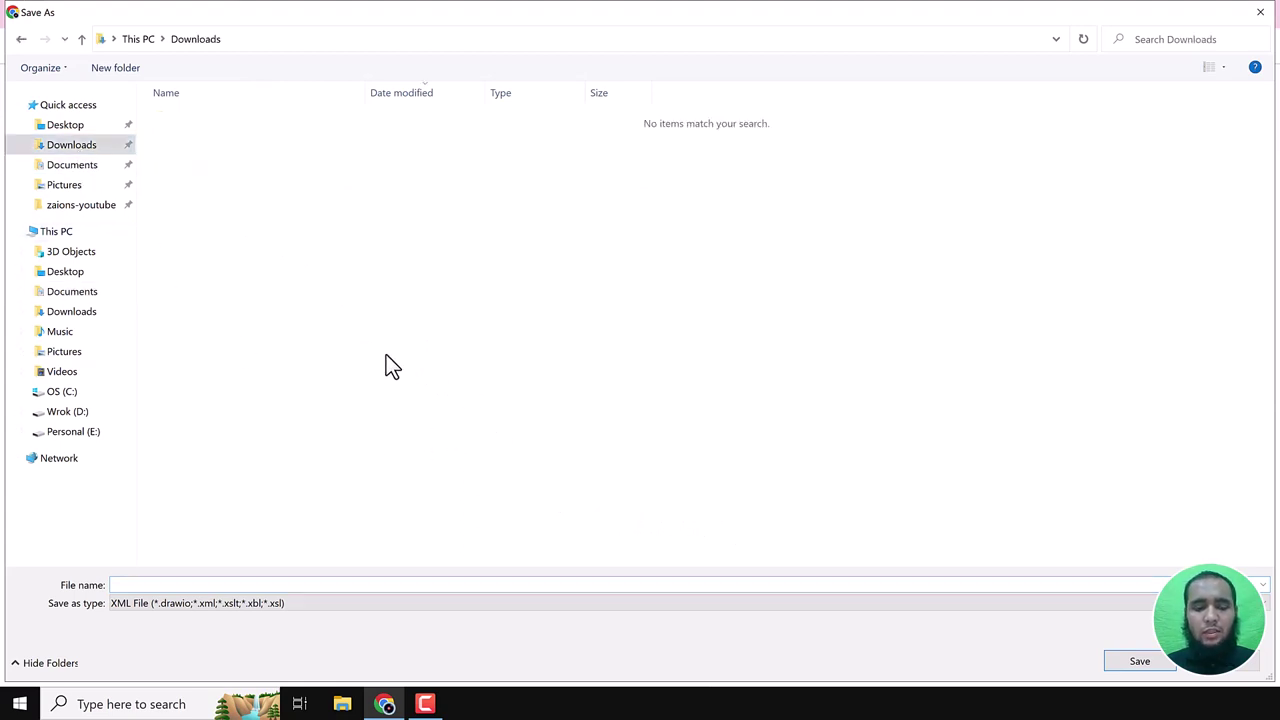
key("ctrl+shift+n")
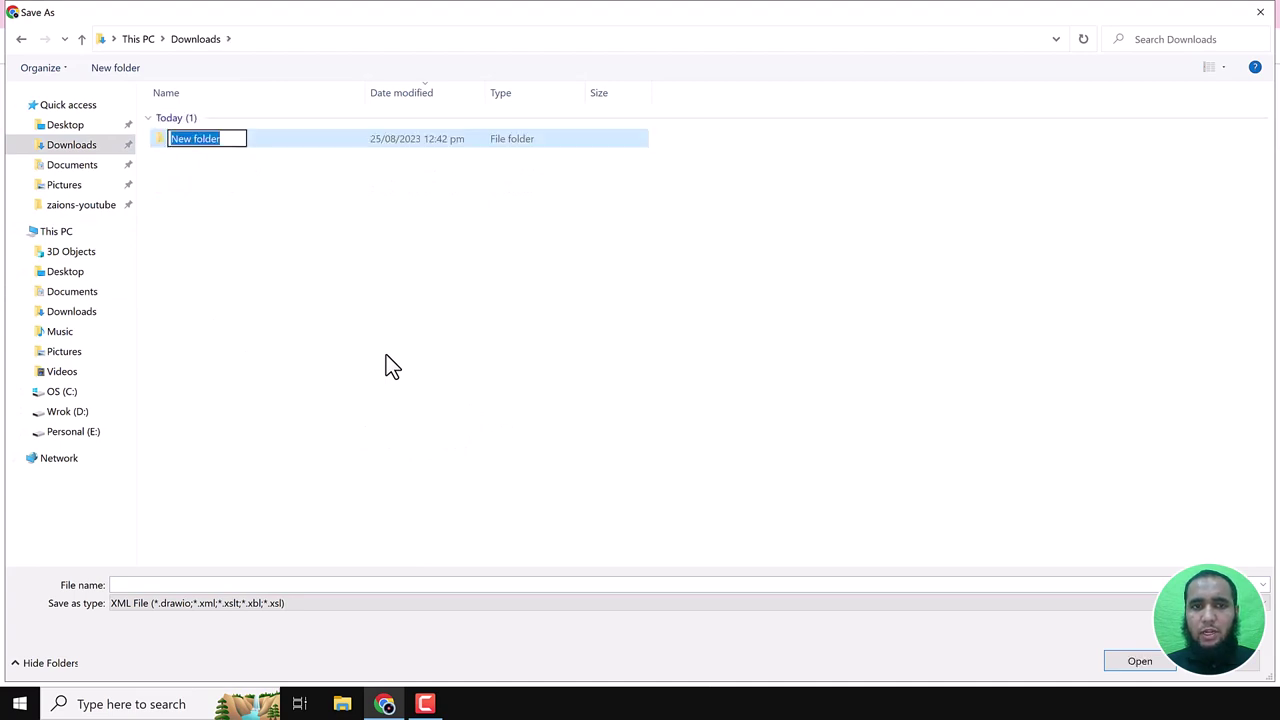
type("d")
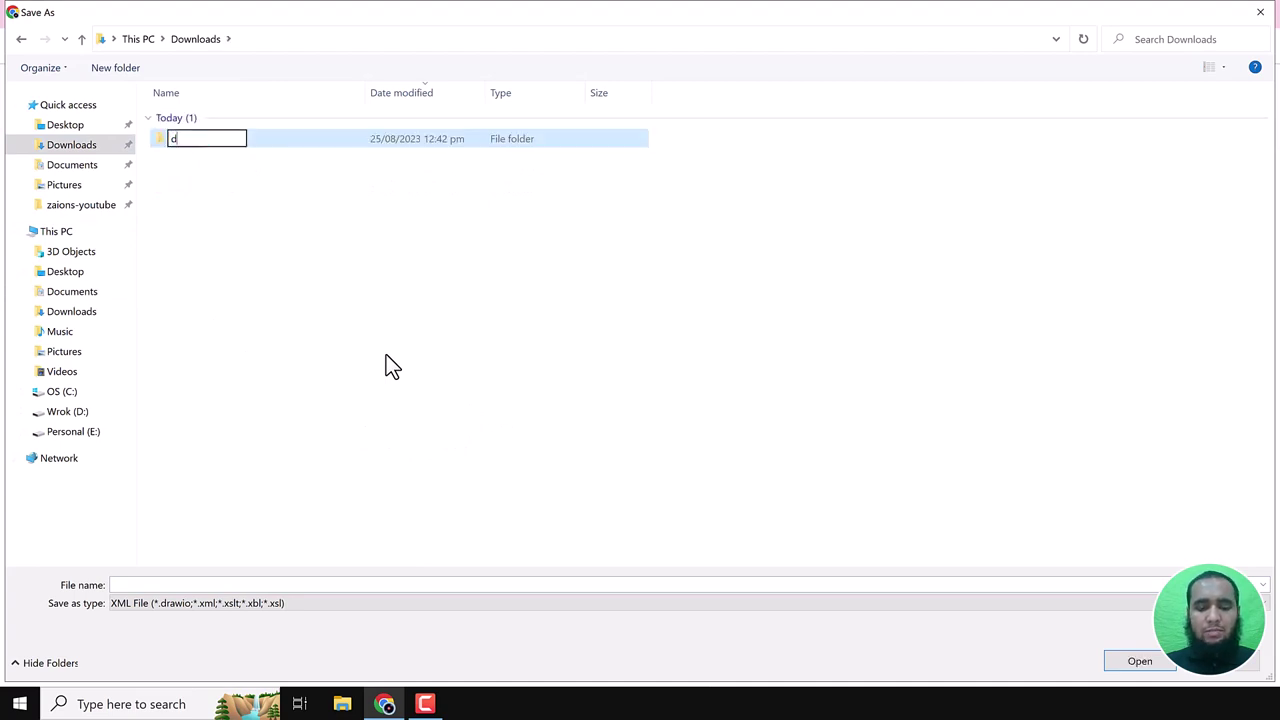
type("raw-io")
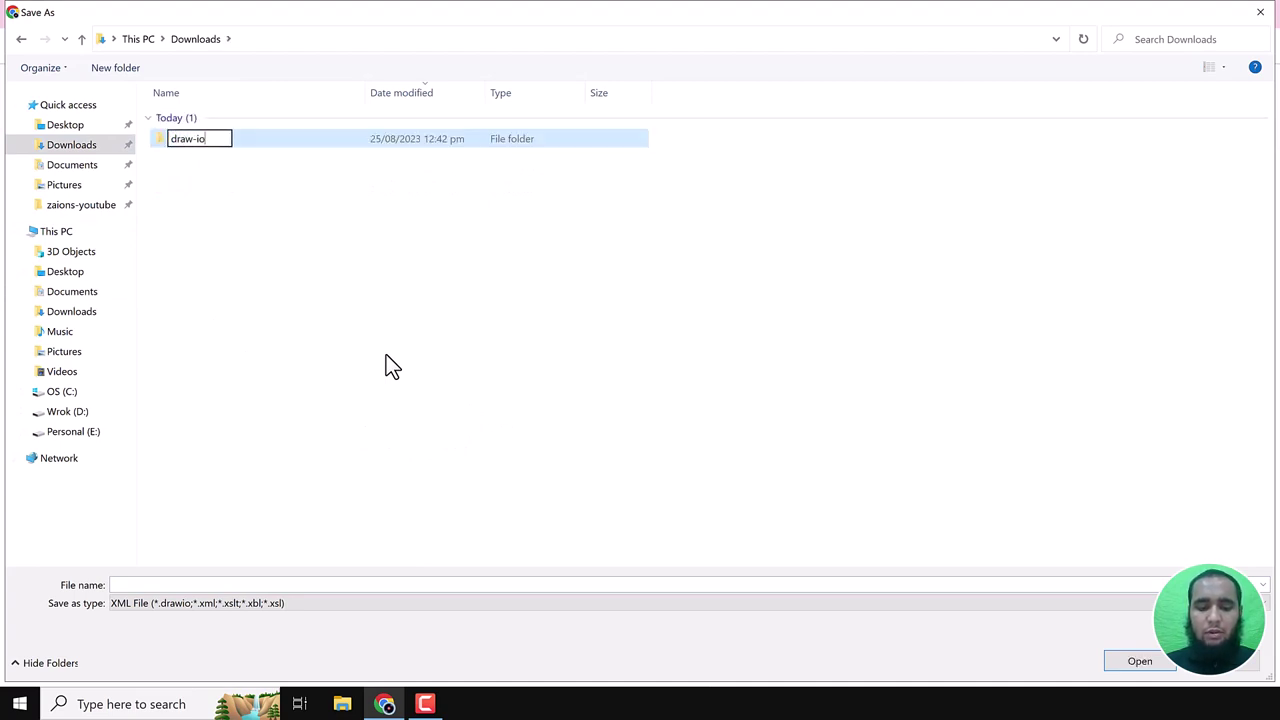
type("-files")
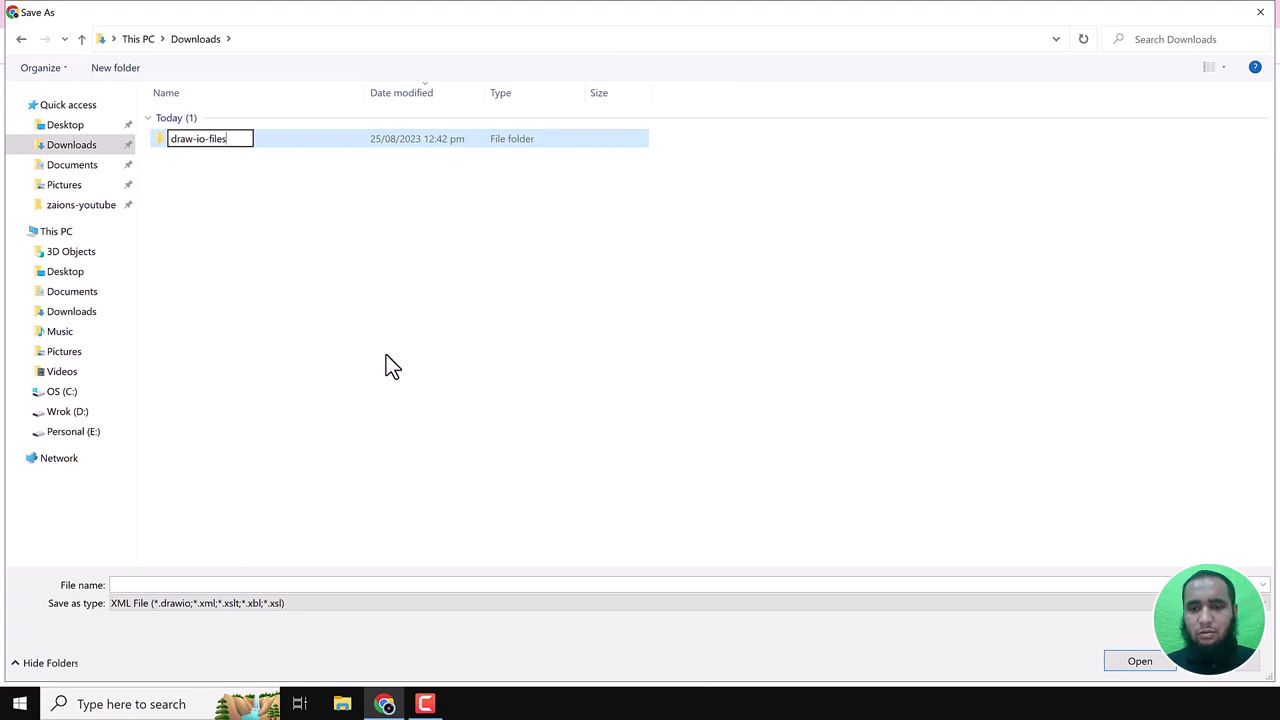
key("Return")
key("Return")
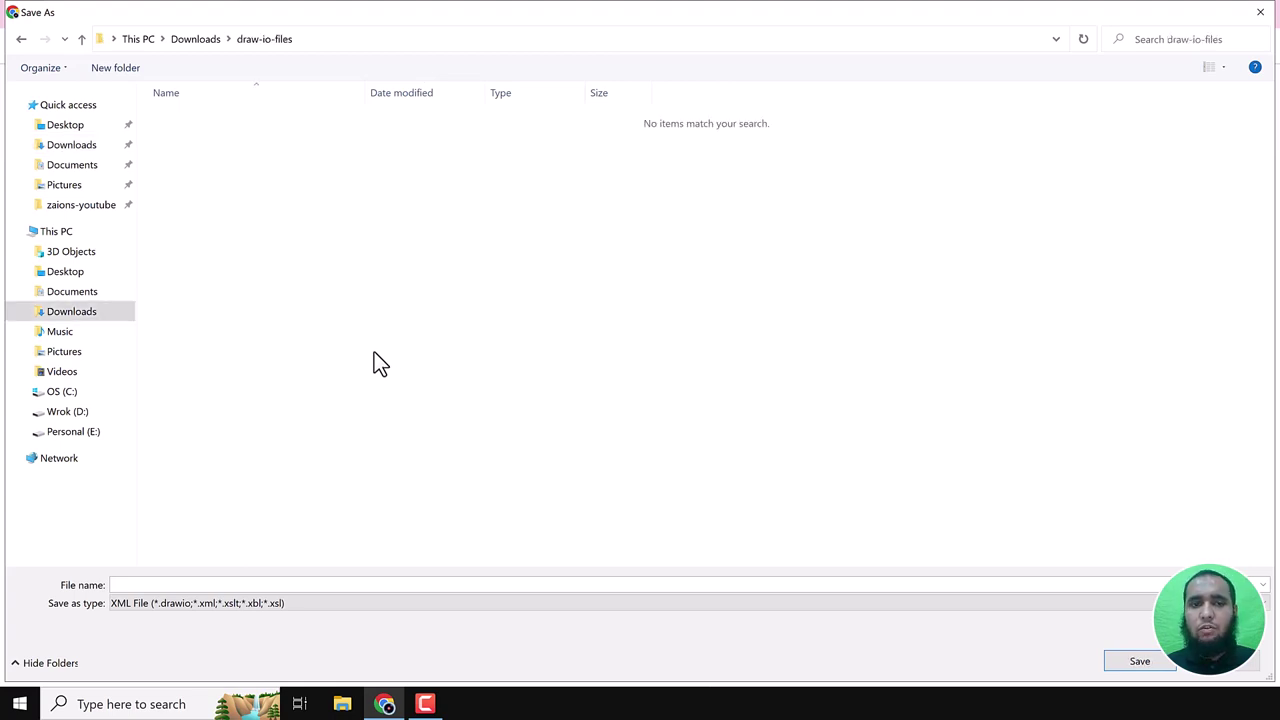
- Save the new diagram in this folder under the file name demo-file
left_click(158, 584)
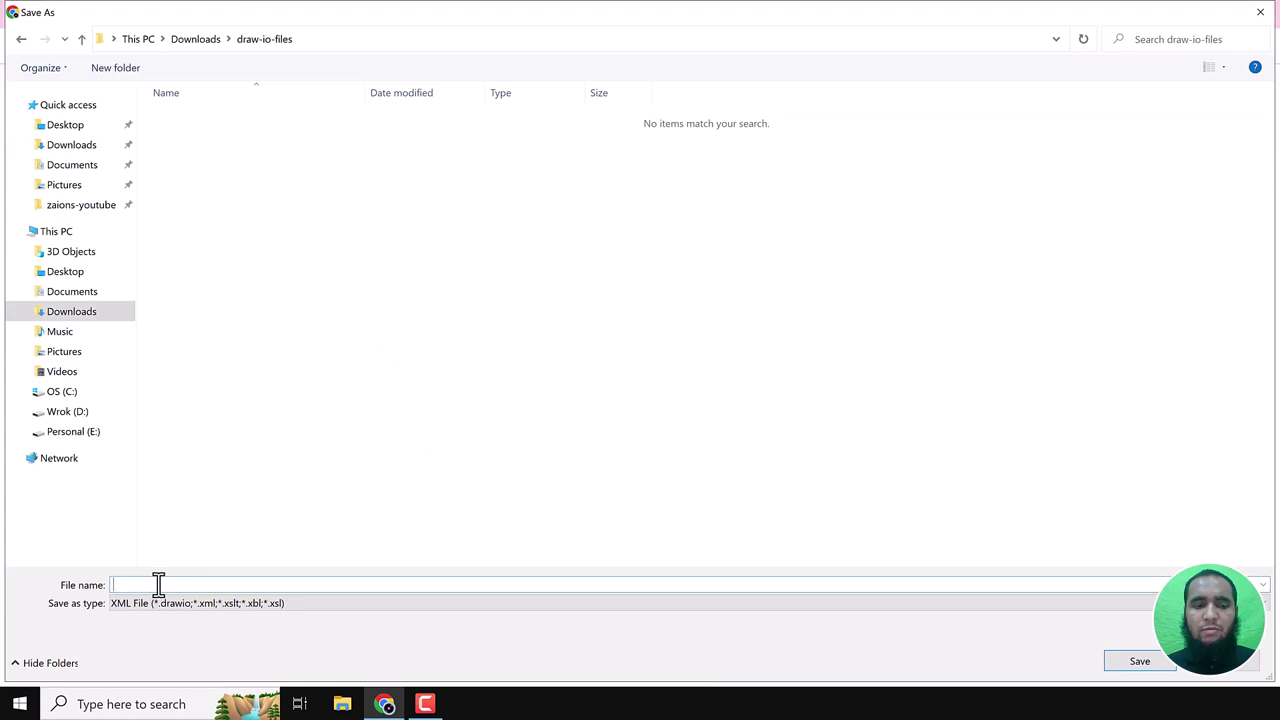
type("demo-")
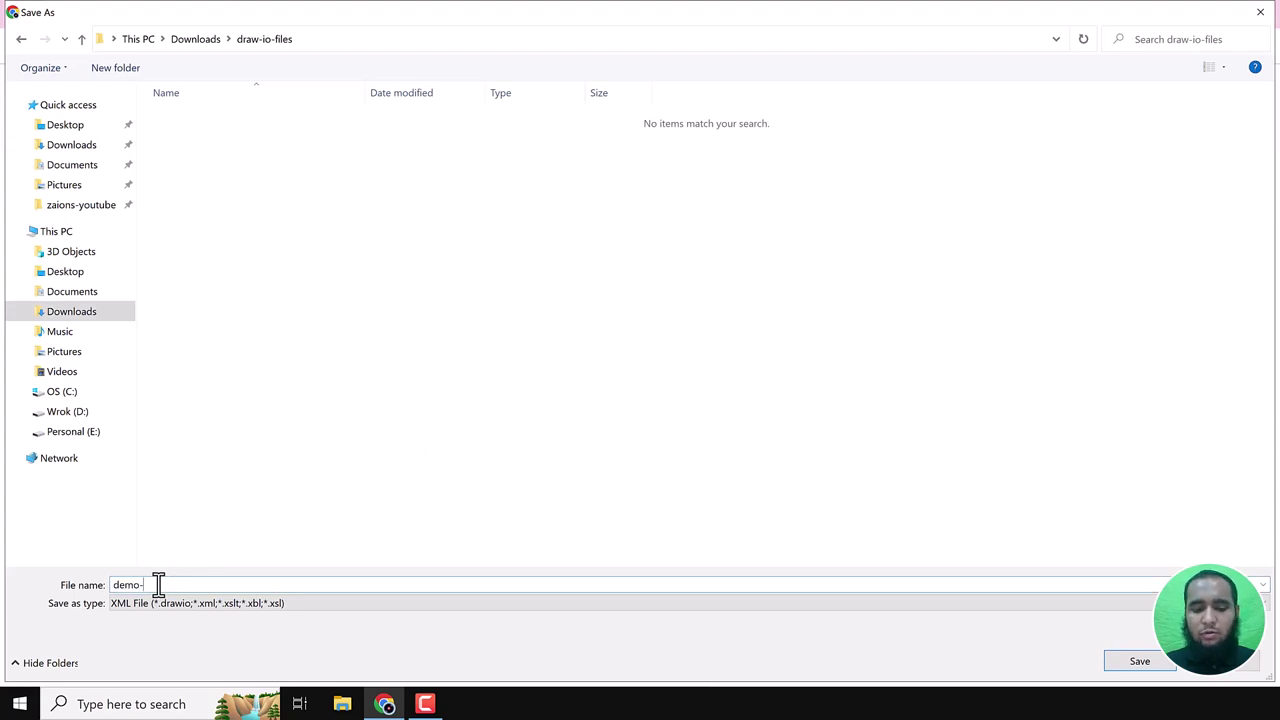
type("file")
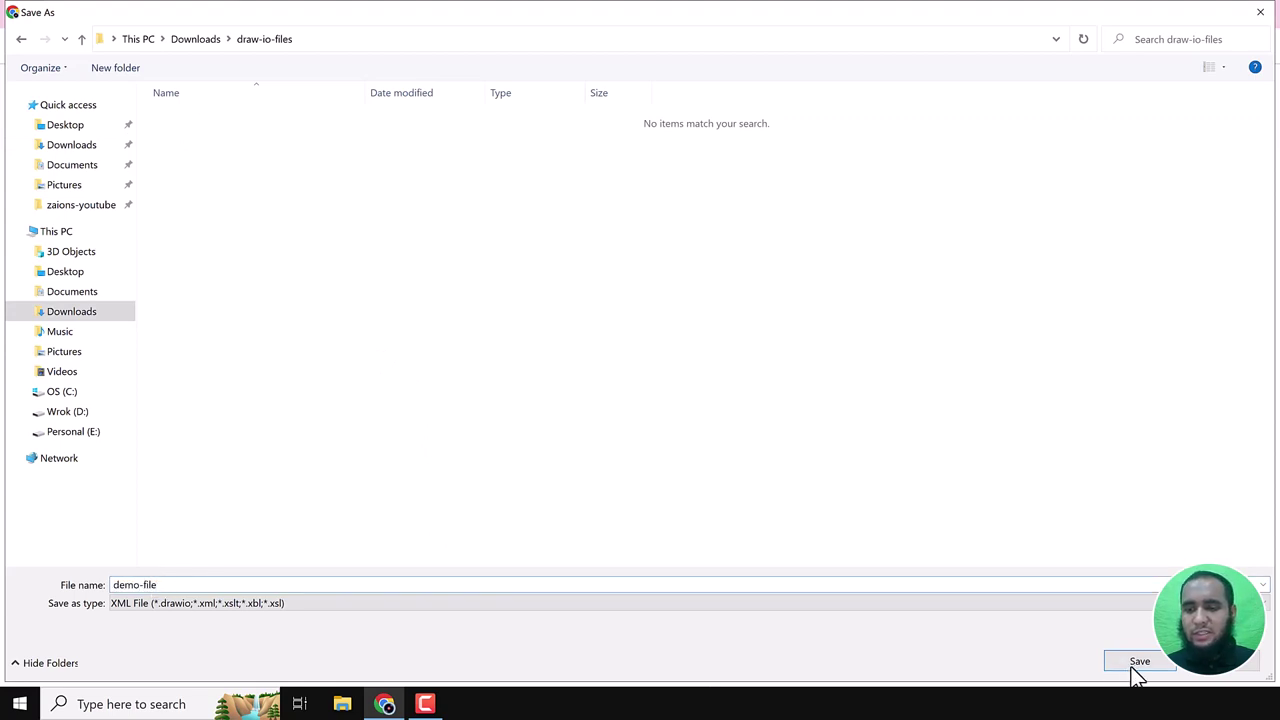
left_click(1137, 664)
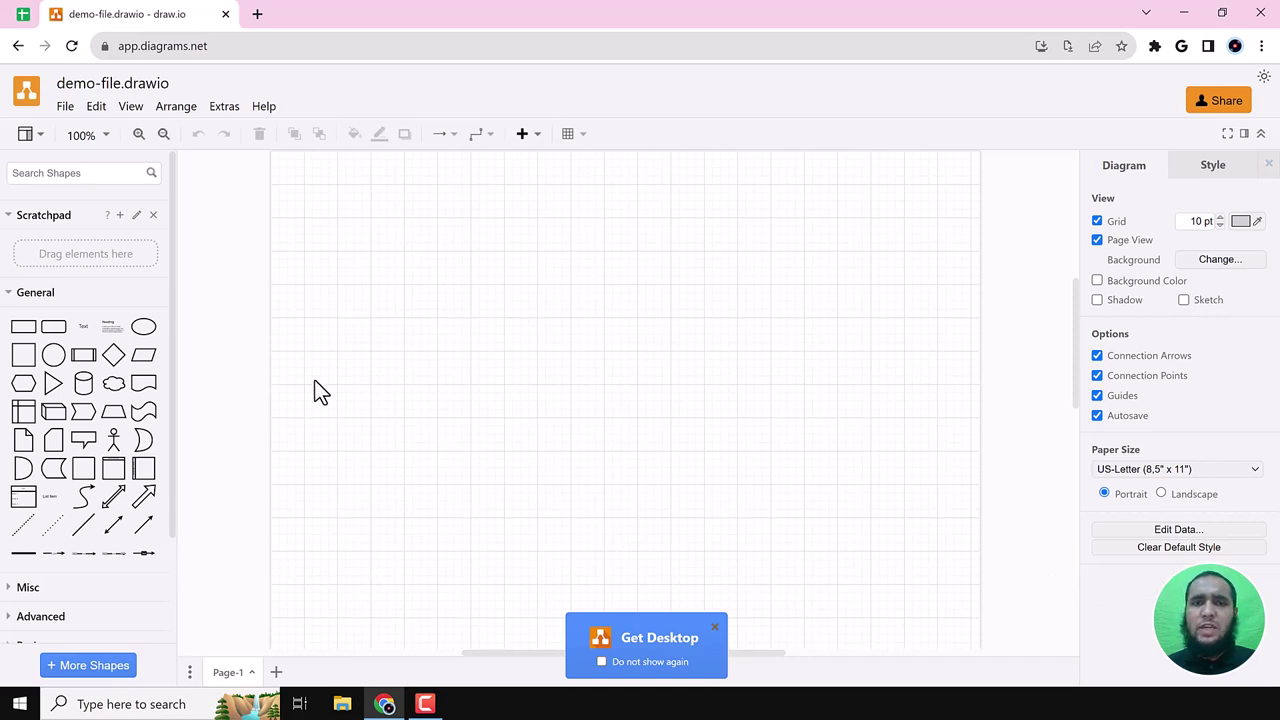
- Search the shape library for "table", load more results twice and preview the shapes found
left_click(90, 175)
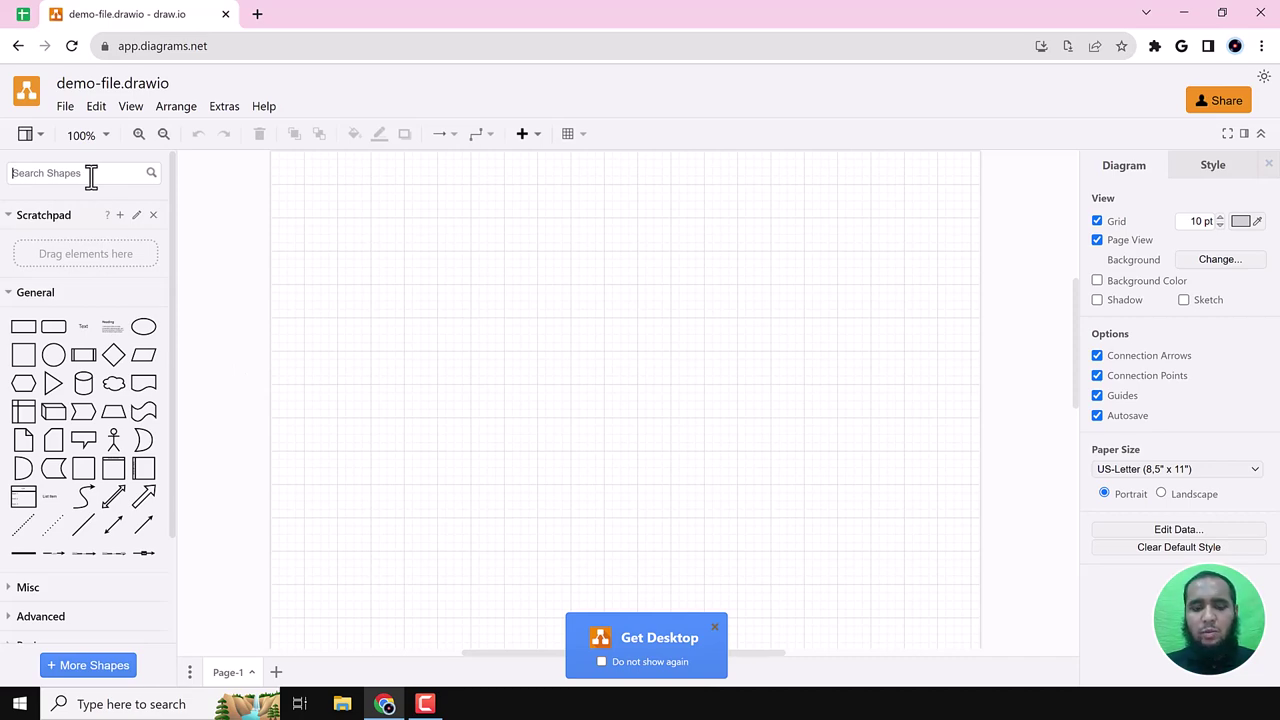
type("table")
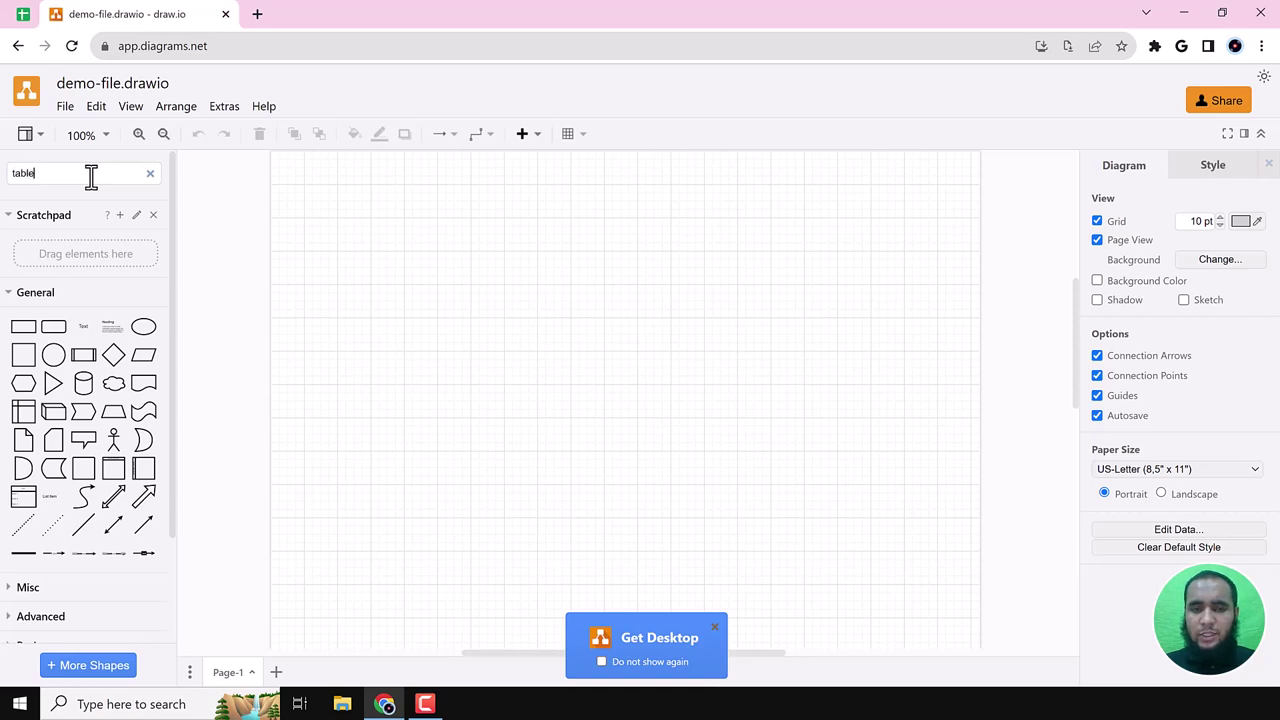
key("Return")
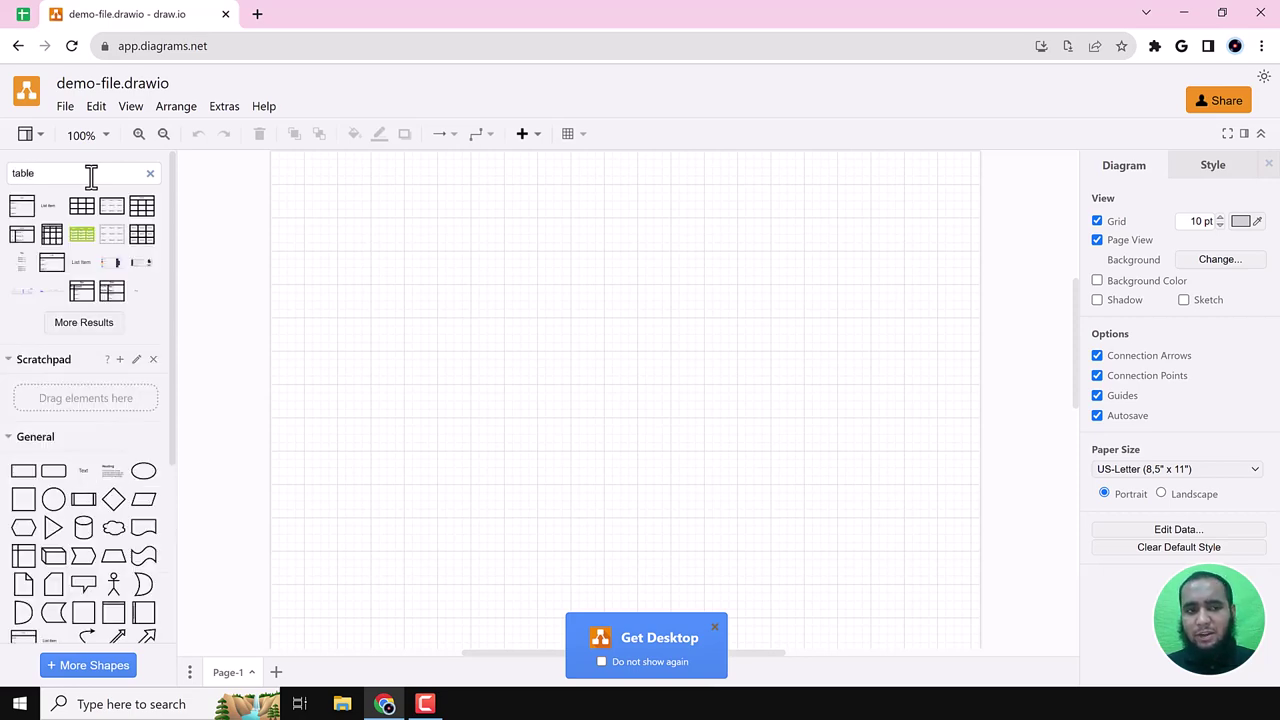
mouse_move(101, 211)
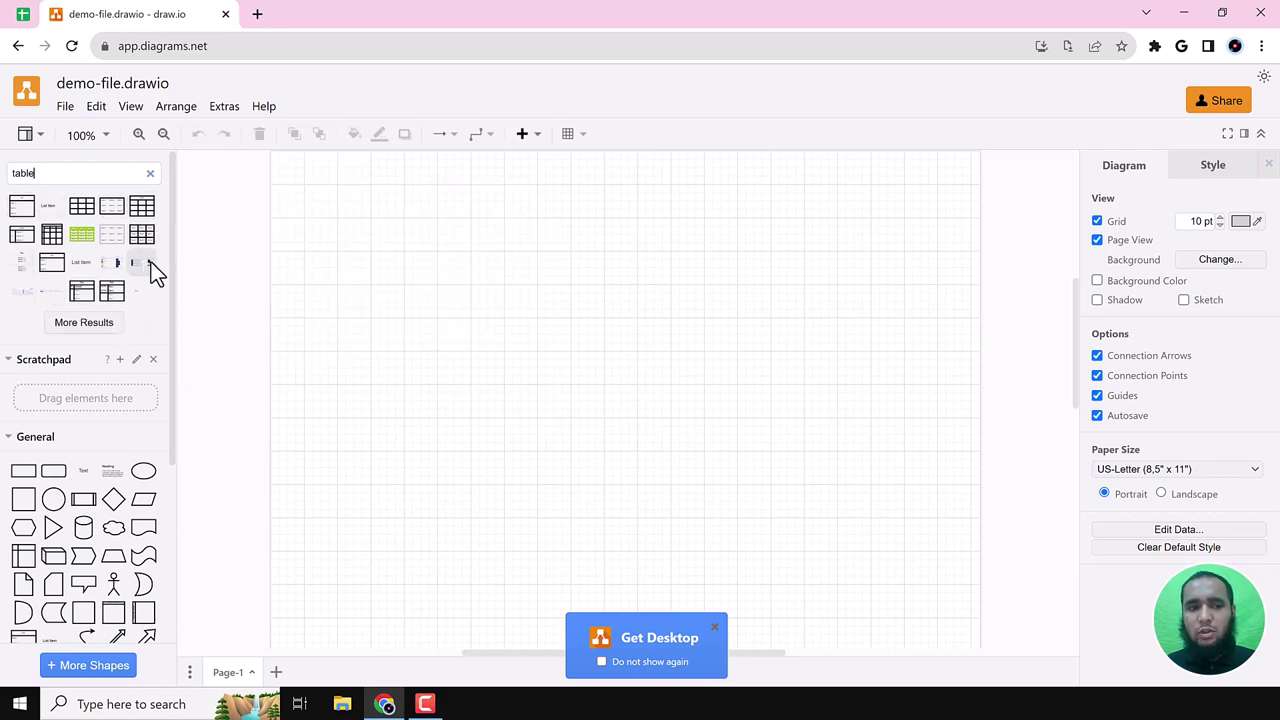
mouse_move(139, 267)
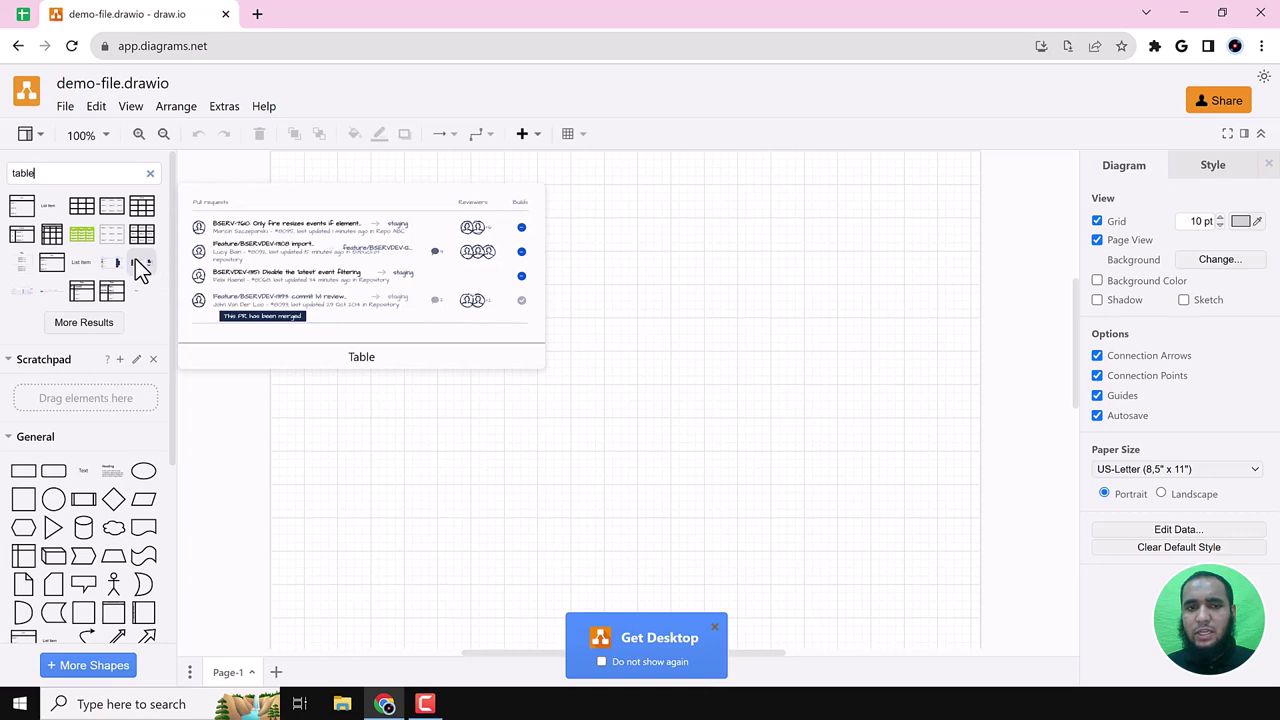
left_click(85, 325)
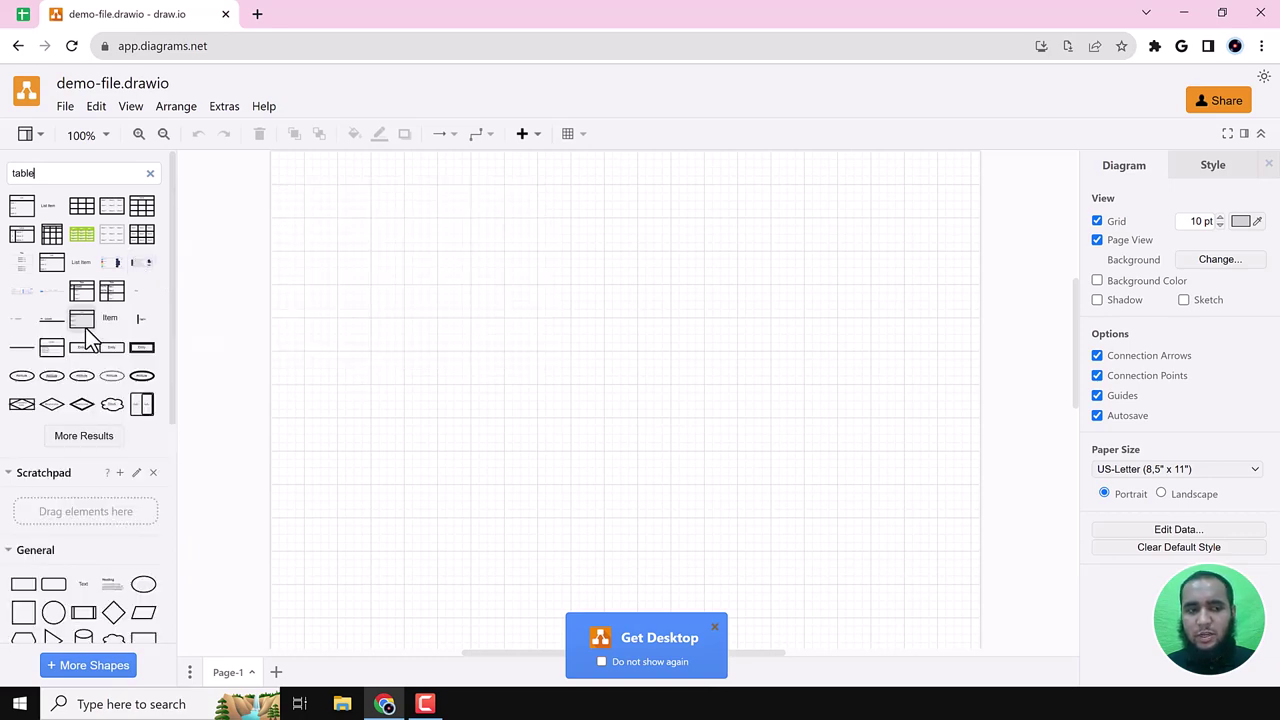
mouse_move(111, 340)
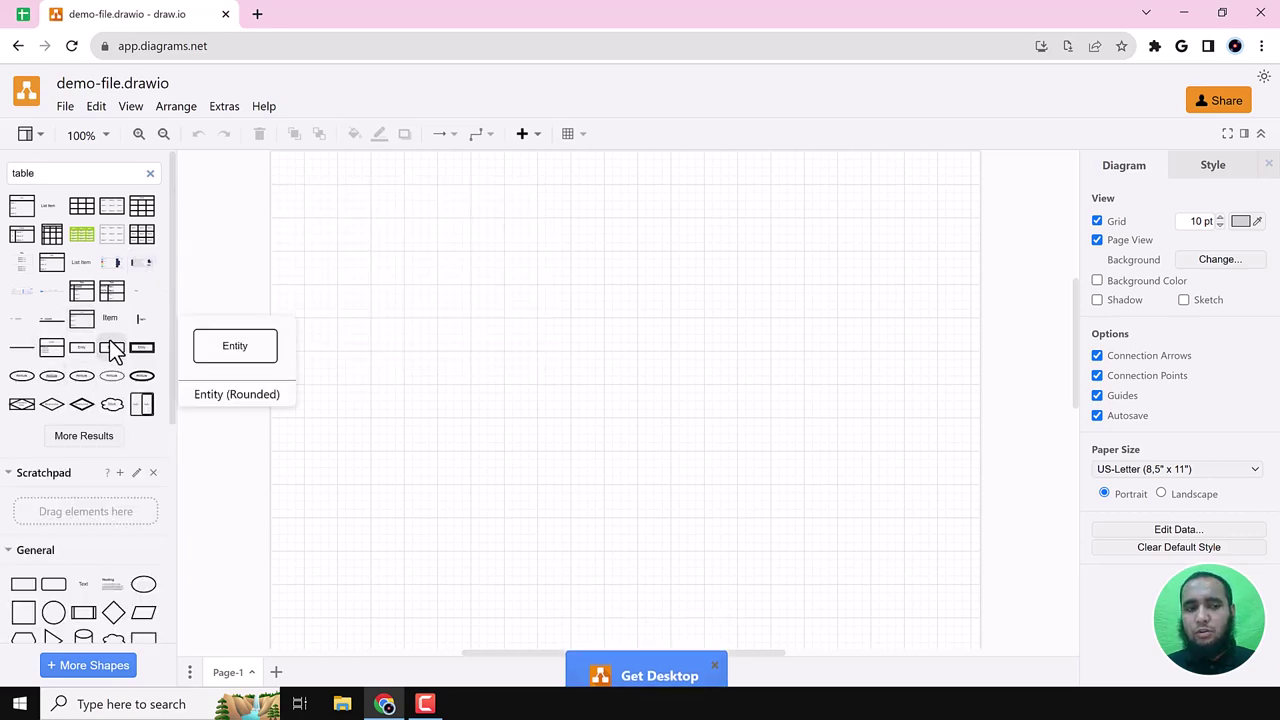
mouse_move(118, 310)
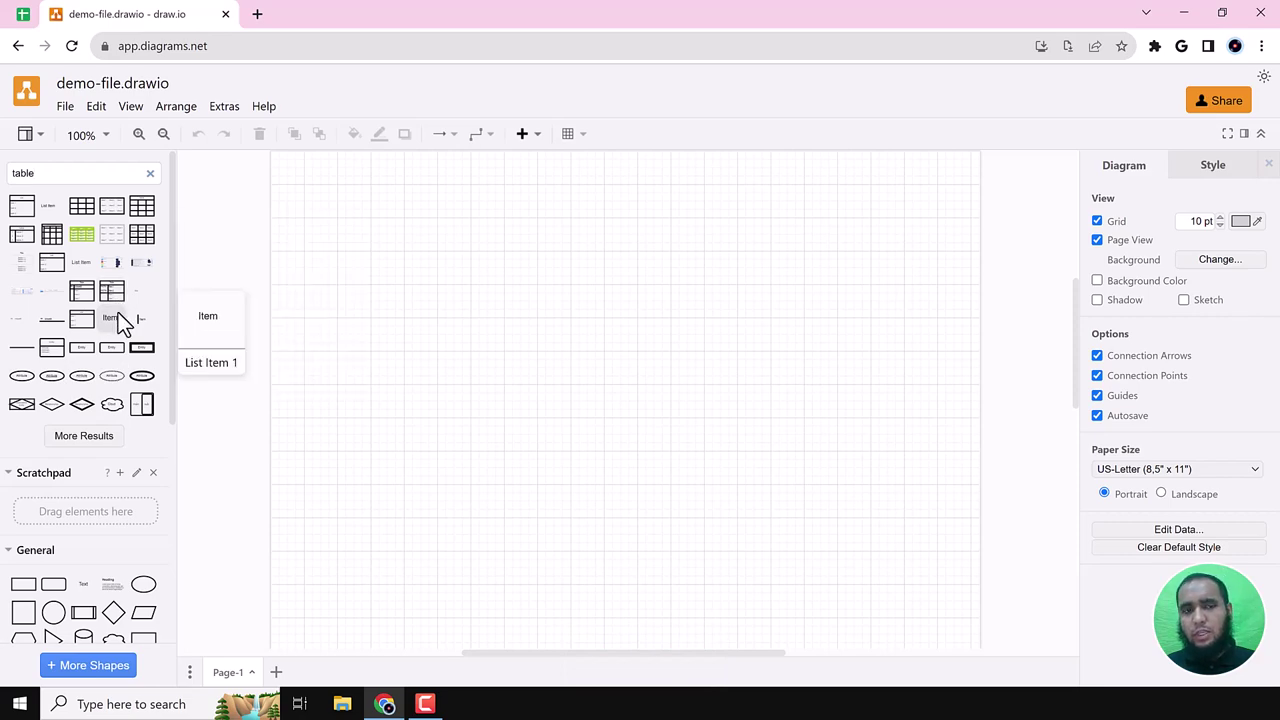
left_click(92, 438)
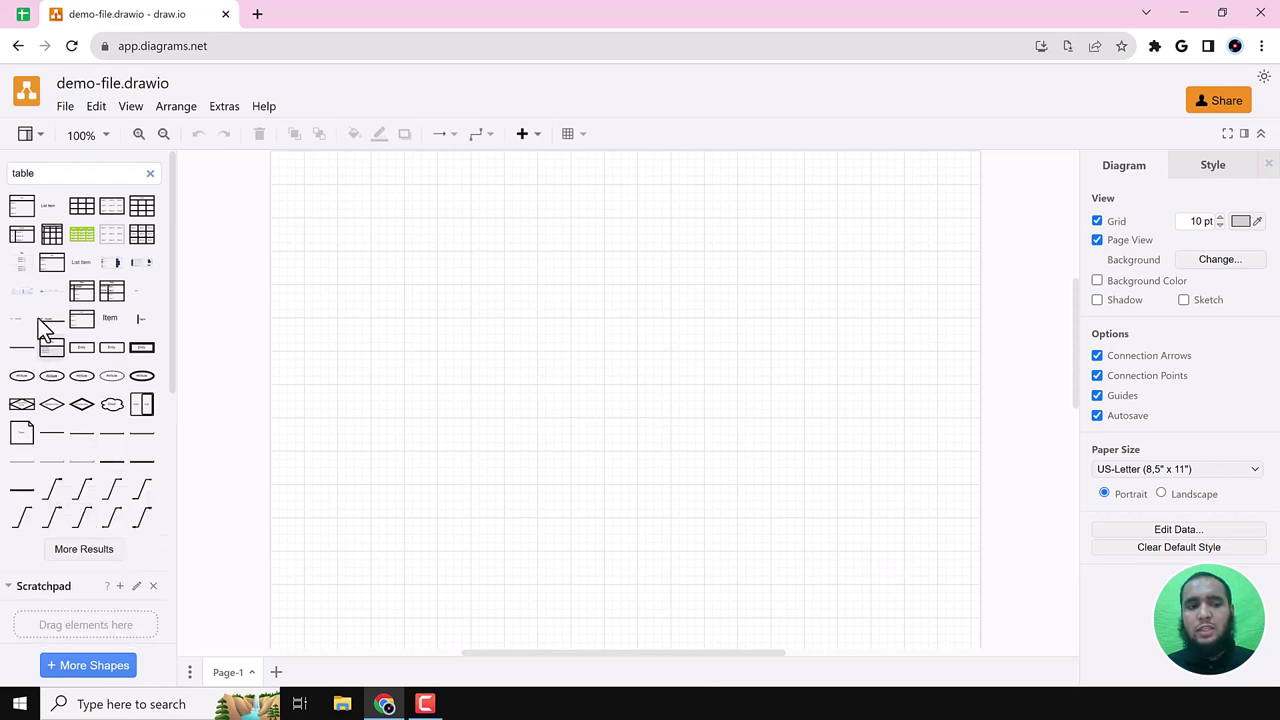
mouse_move(113, 461)
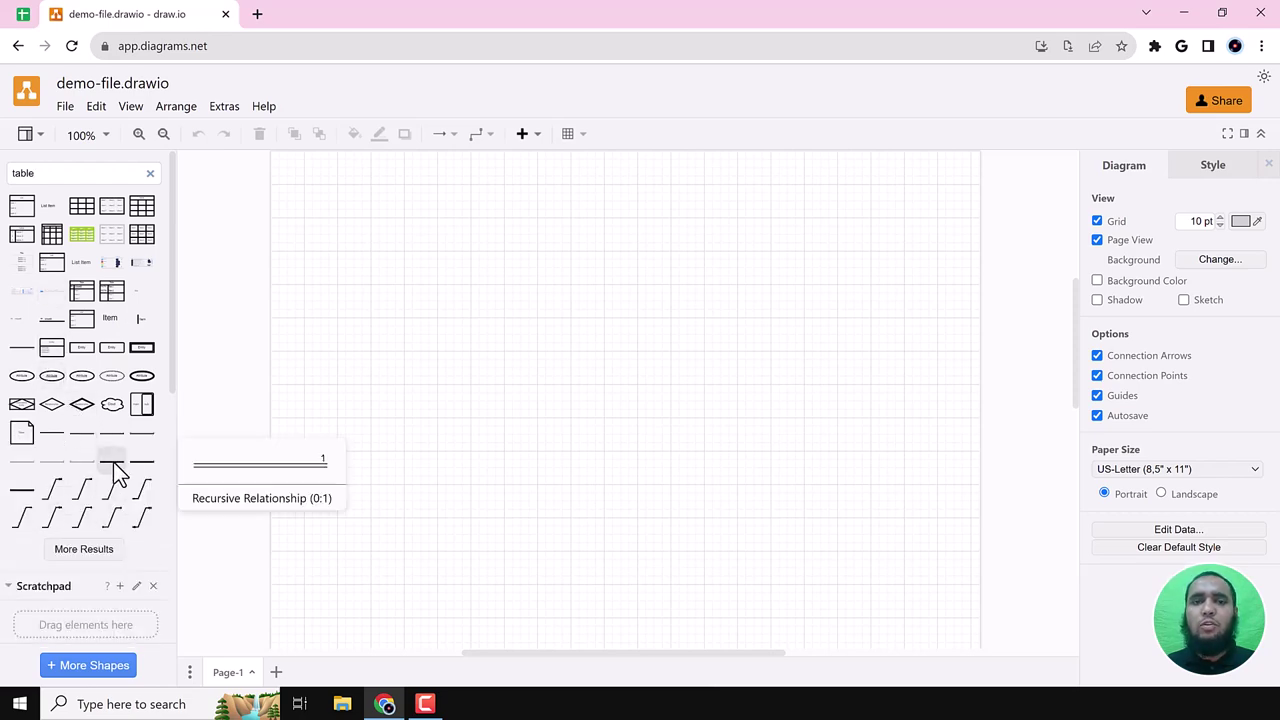
- Insert the Table shape with the pull requests, reviewers and builds columns into the diagram and deselect it
mouse_move(143, 270)
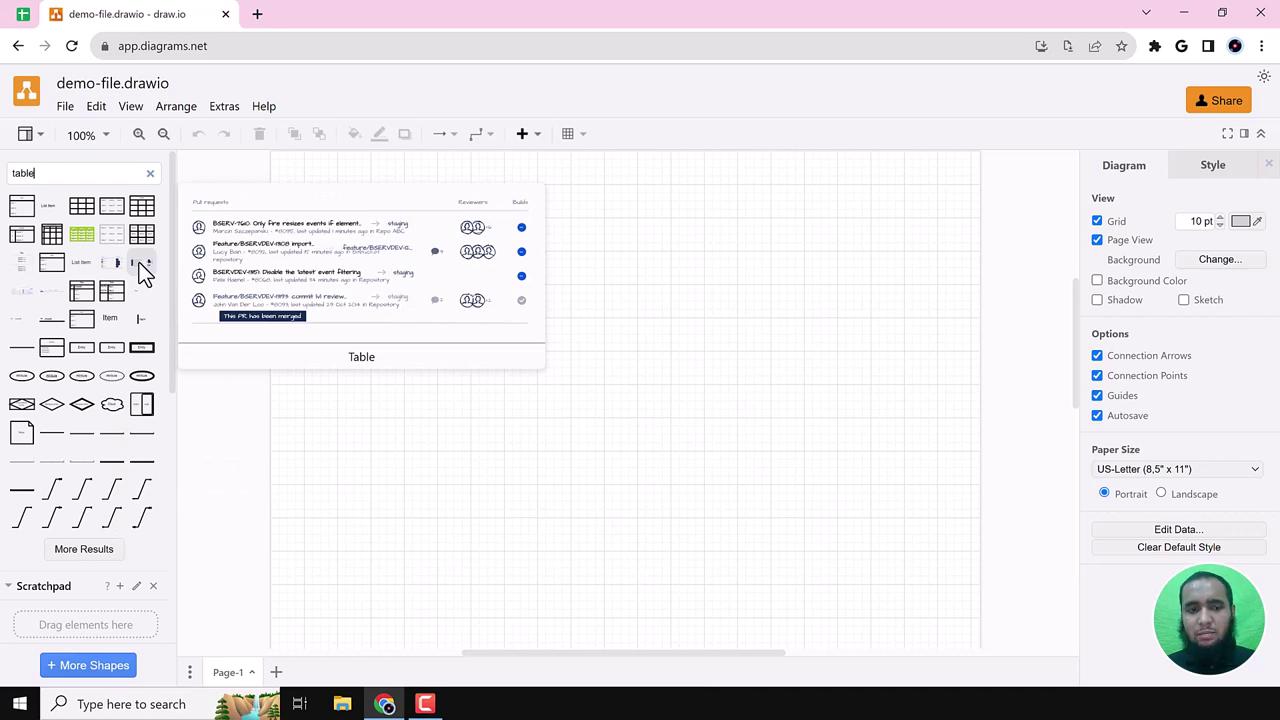
left_click(143, 270)
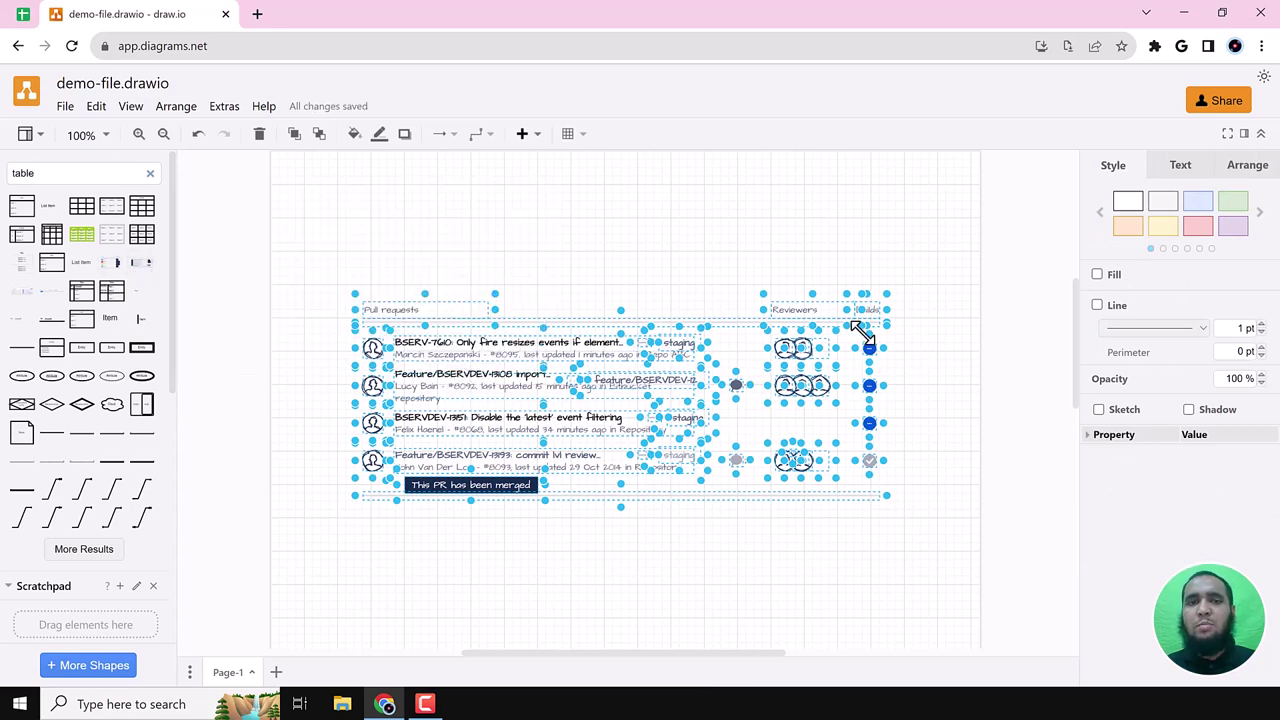
left_click(1019, 313)
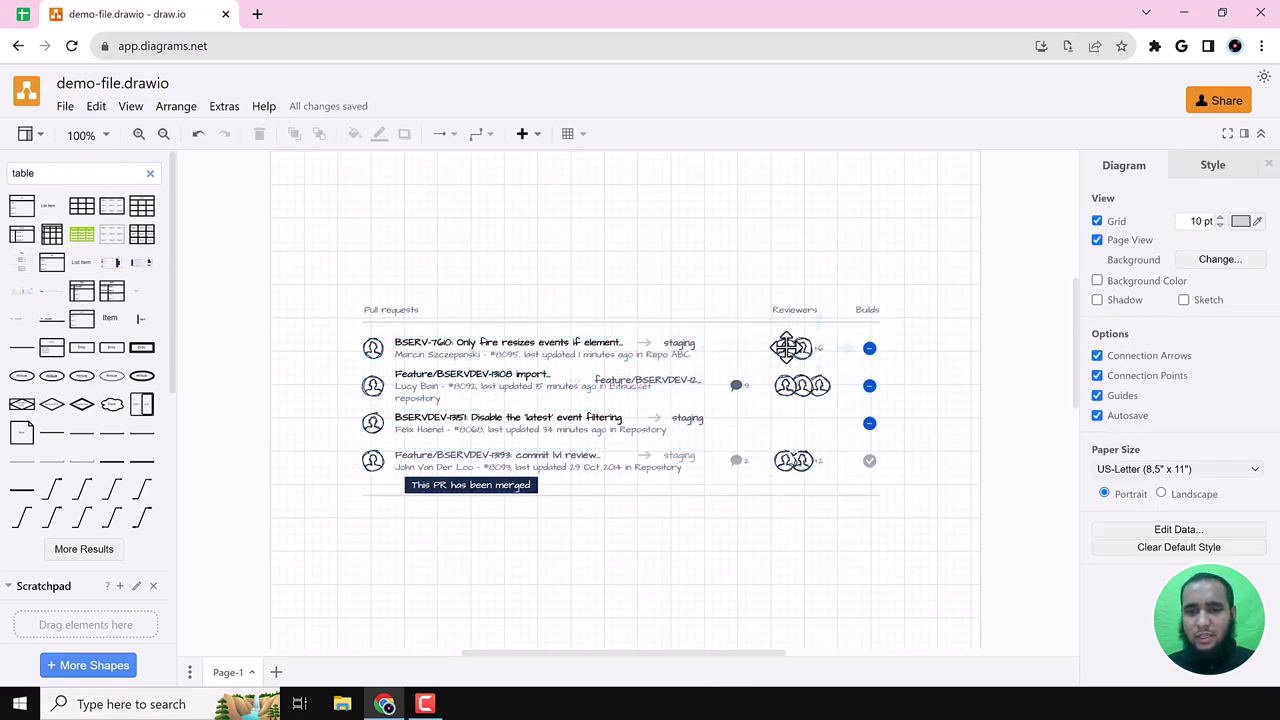
- Replace all the text of the table's first pull request entry with a person's full name followed by "- Zaions"
double_click(480, 345)
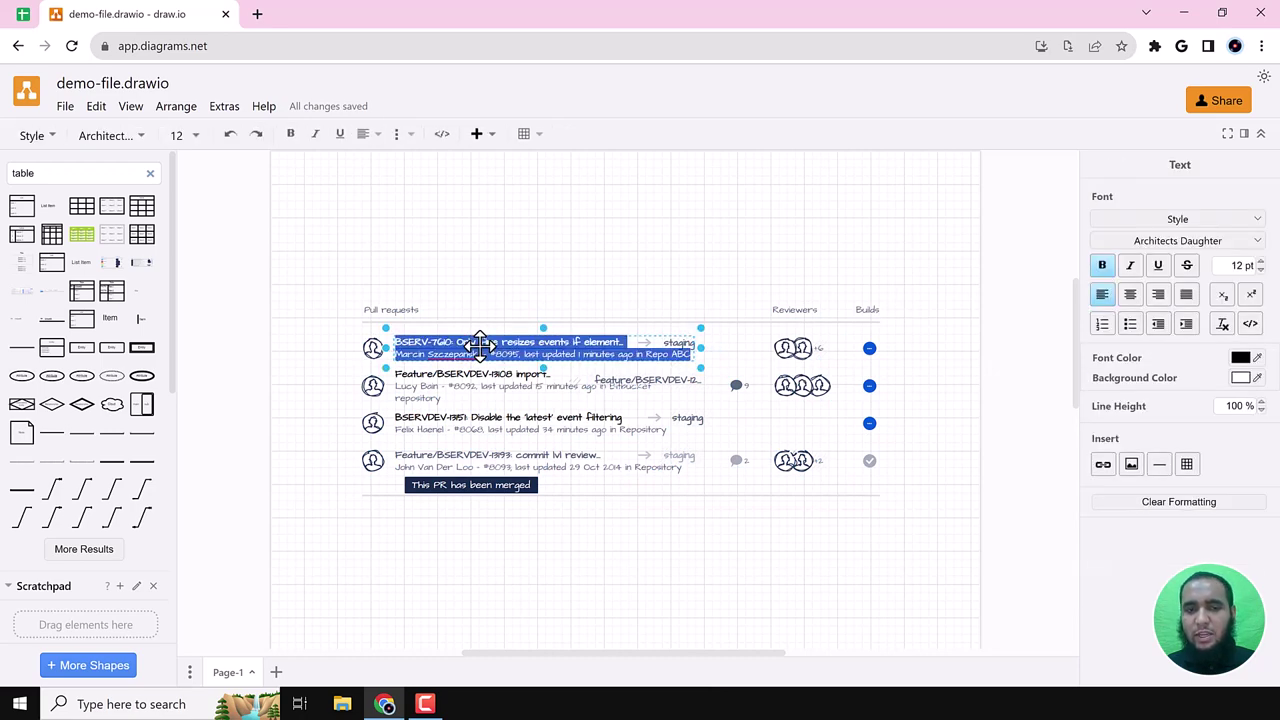
left_click(522, 345)
left_click_drag(523, 344, 438, 342)
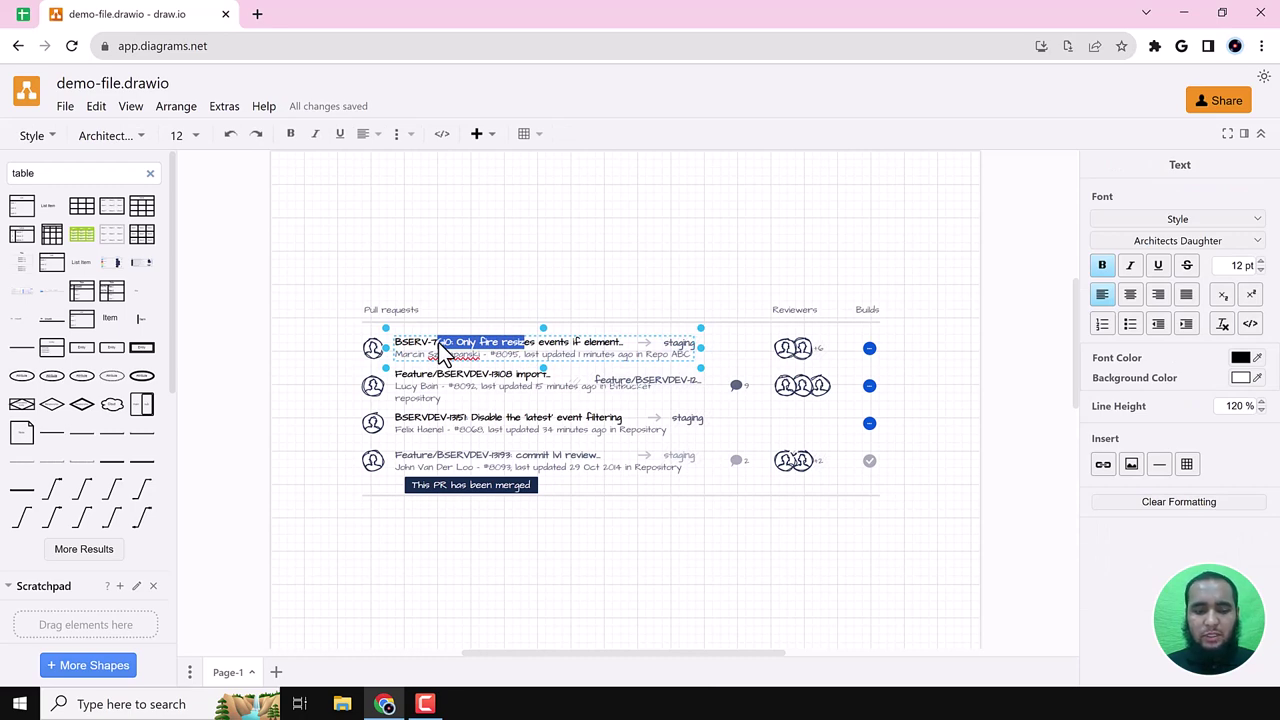
key("ctrl+a")
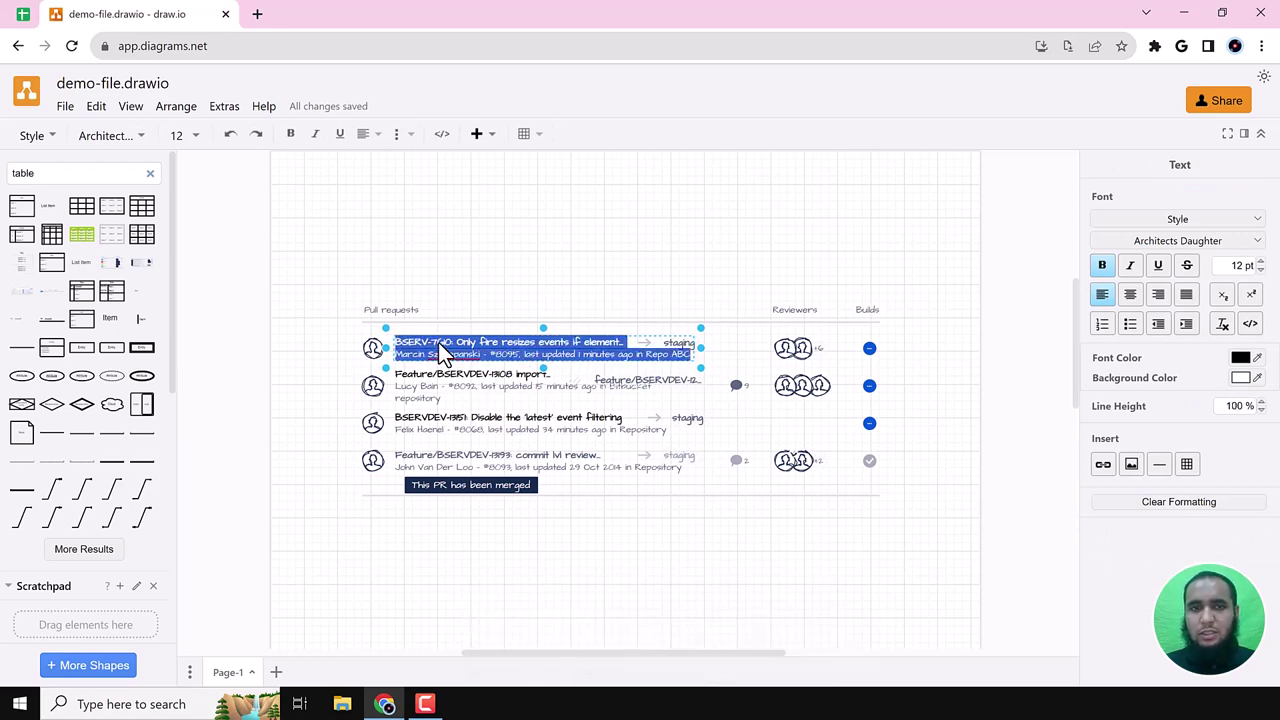
key("BackSpace")
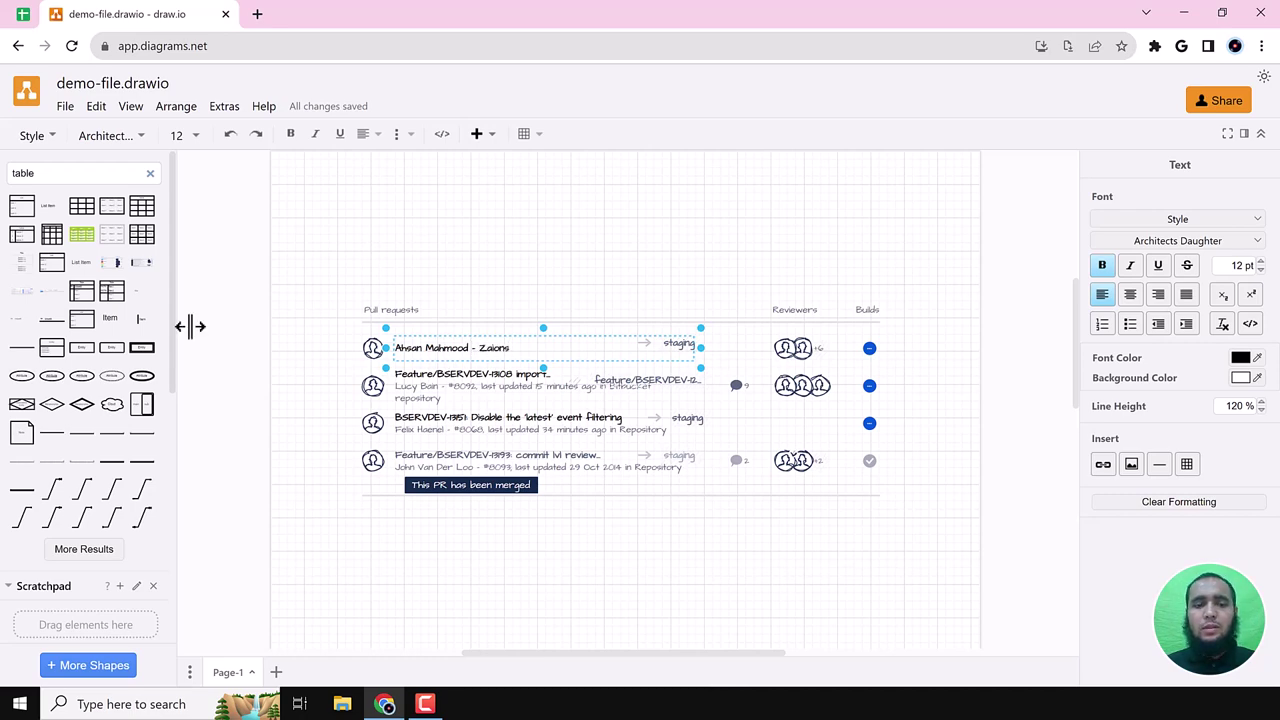
left_click(249, 284)
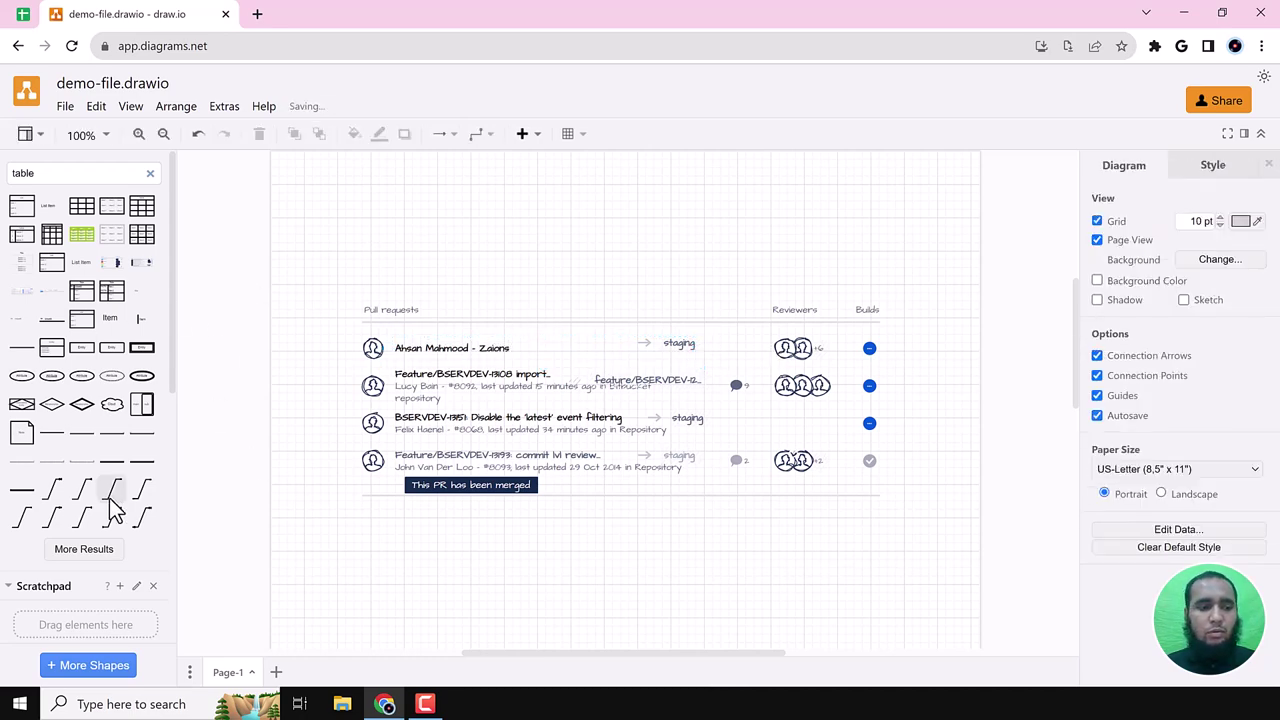
- Collapse the General shape category and expand the Misc category to browse its shapes
scroll(95, 490, "down", 4)
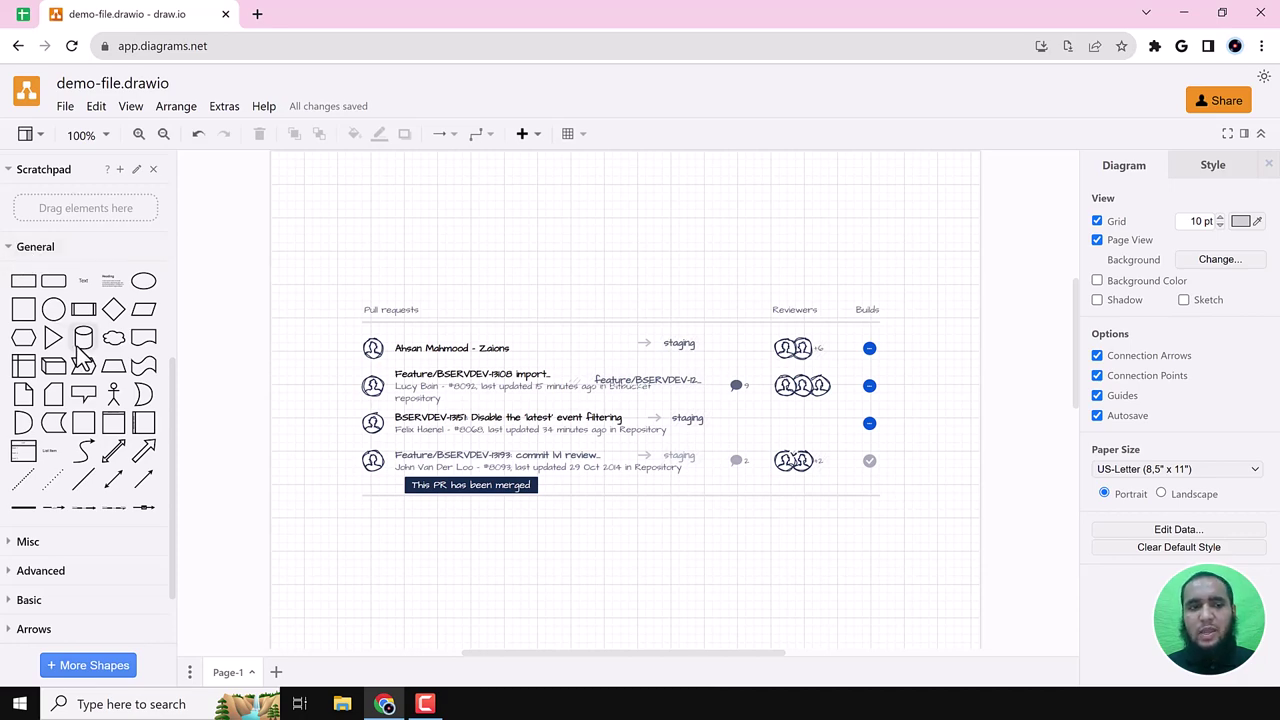
scroll(40, 300, "down", 2)
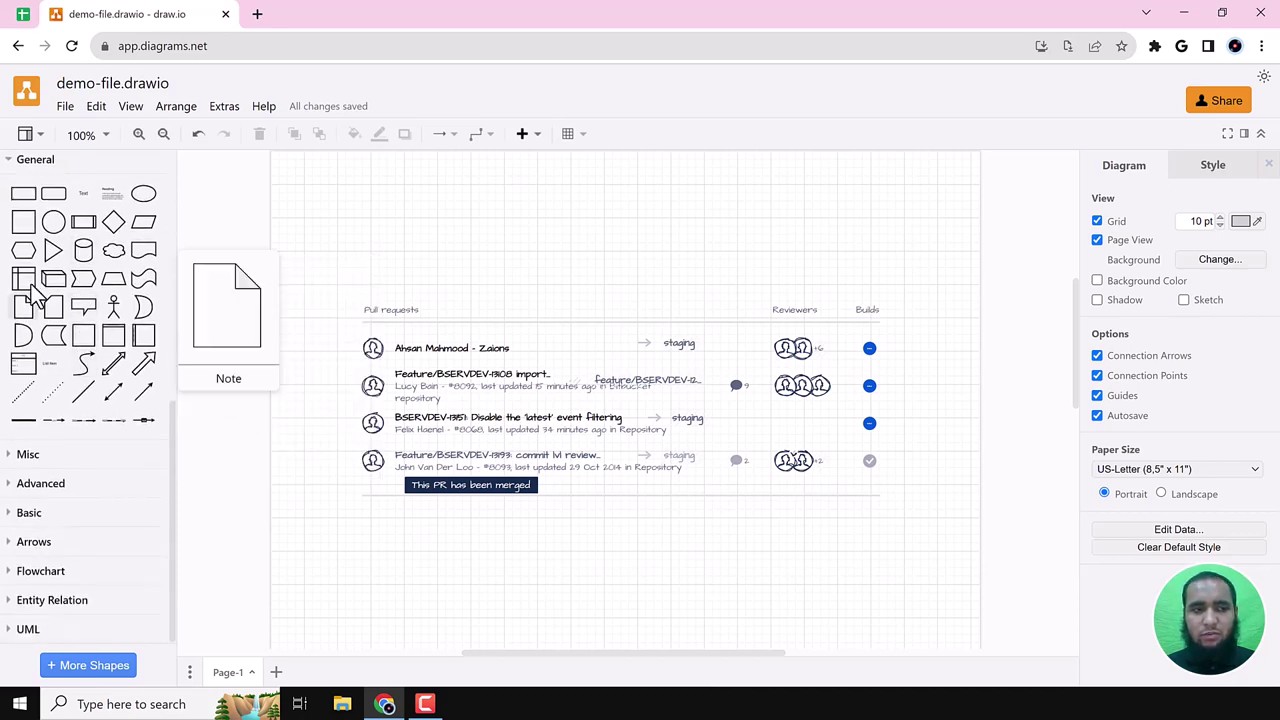
left_click(28, 160)
left_click(30, 456)
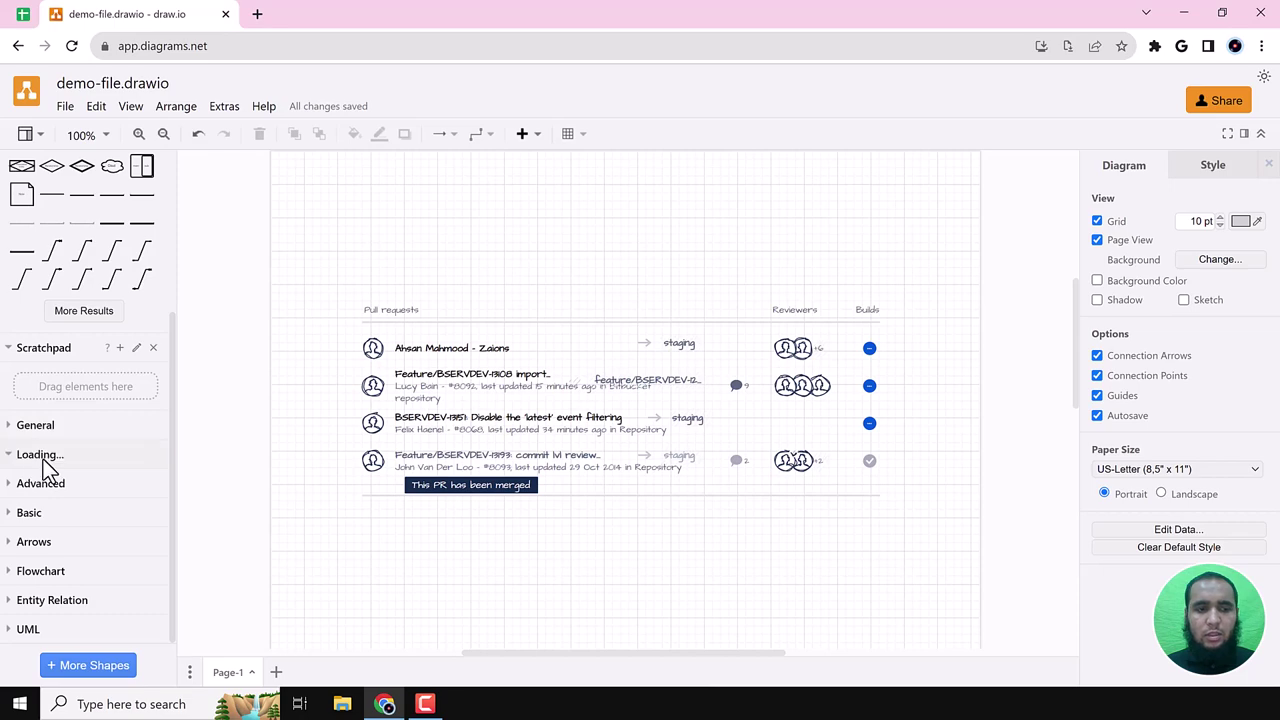
scroll(60, 424, "down", 3)
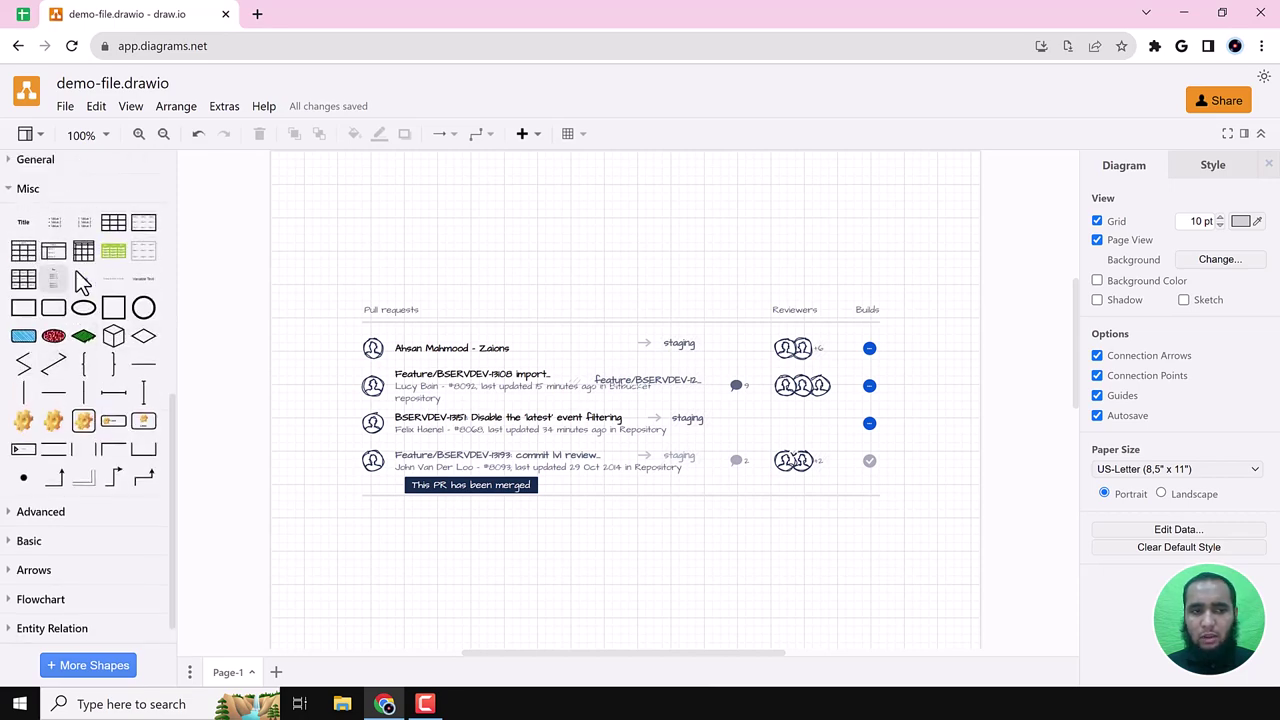
- Expand the Advanced shape category and preview its shapes
left_click(50, 514)
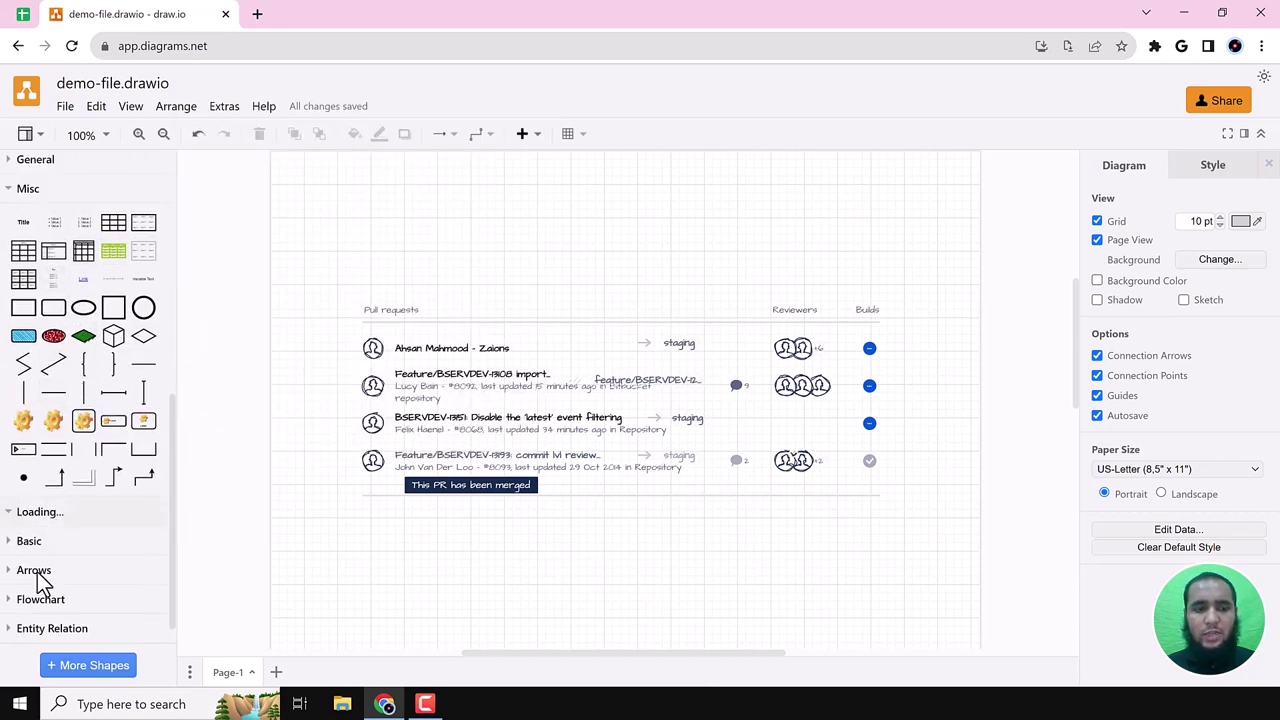
scroll(62, 505, "down", 3)
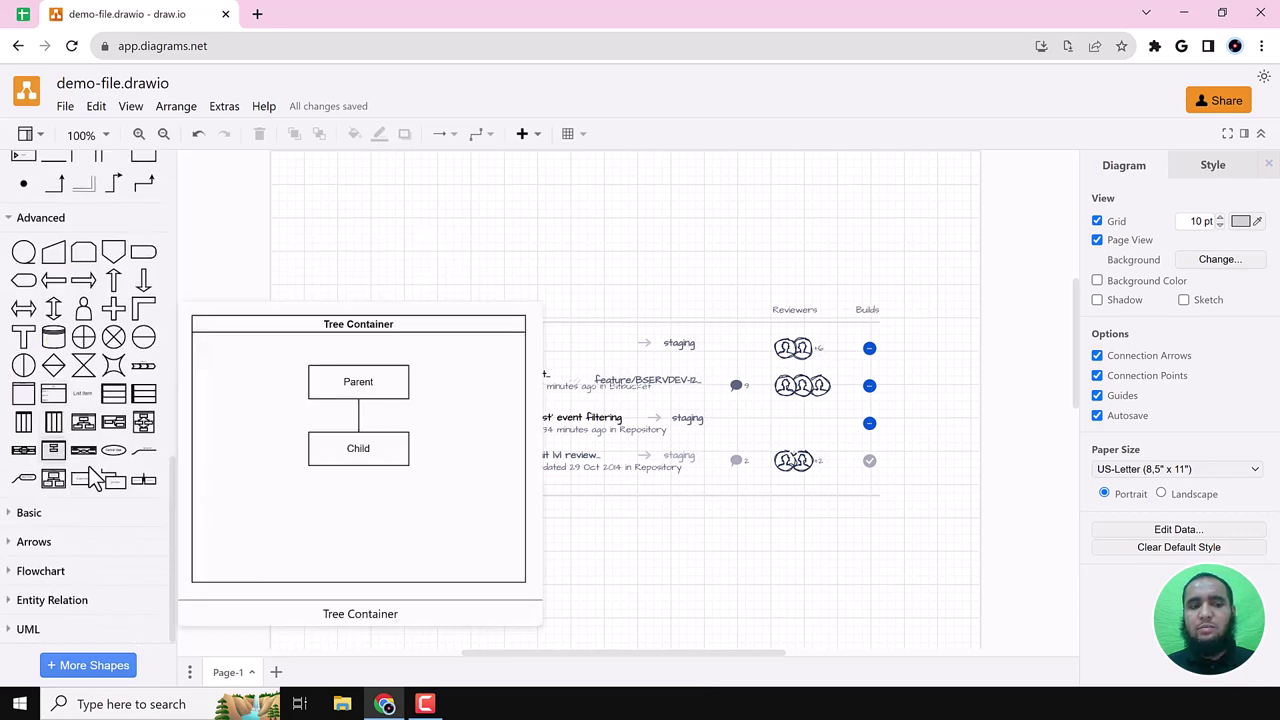
scroll(107, 414, "up", 10)
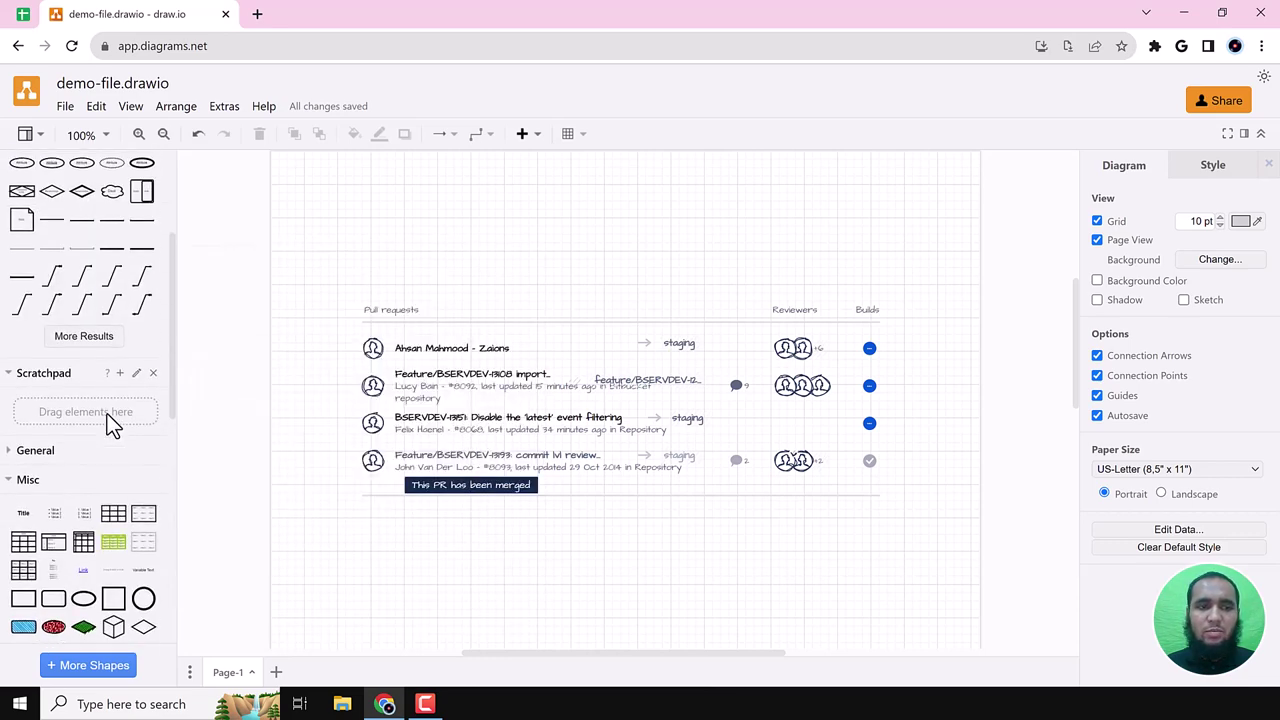
- Search the shape library for "apple" and insert the solid black Apple logo into the diagram
double_click(83, 174)
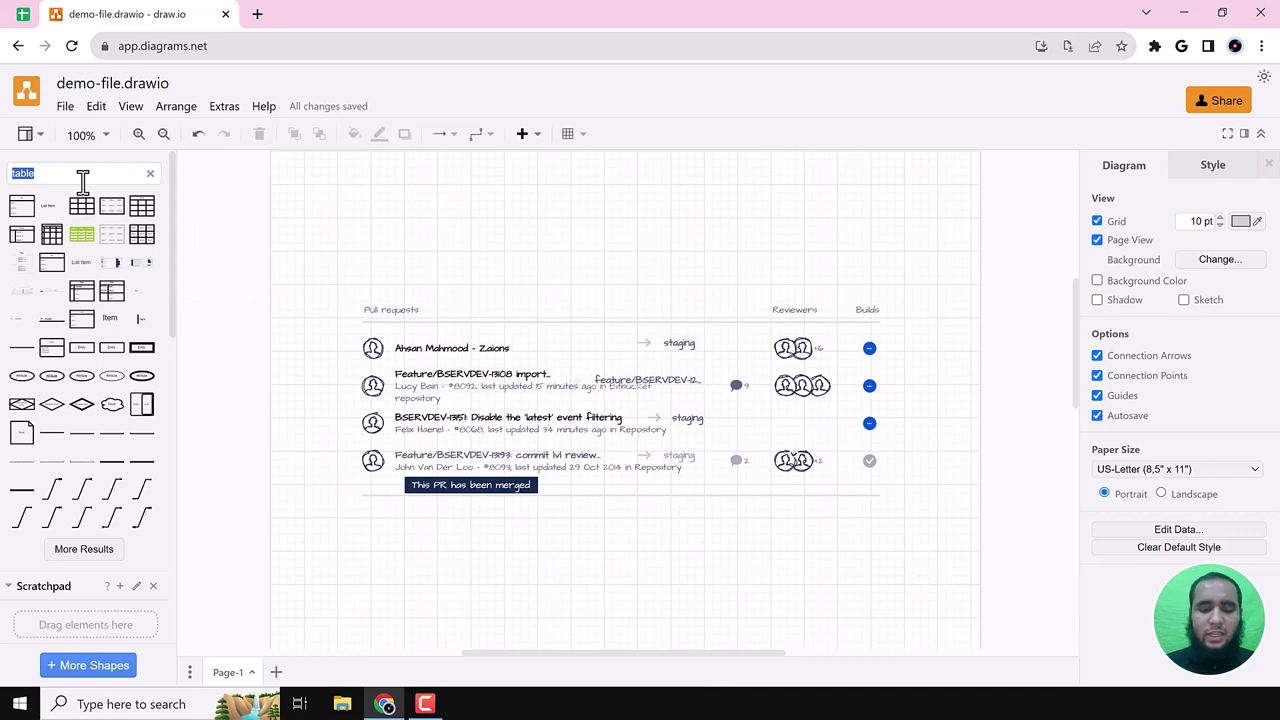
type("app")
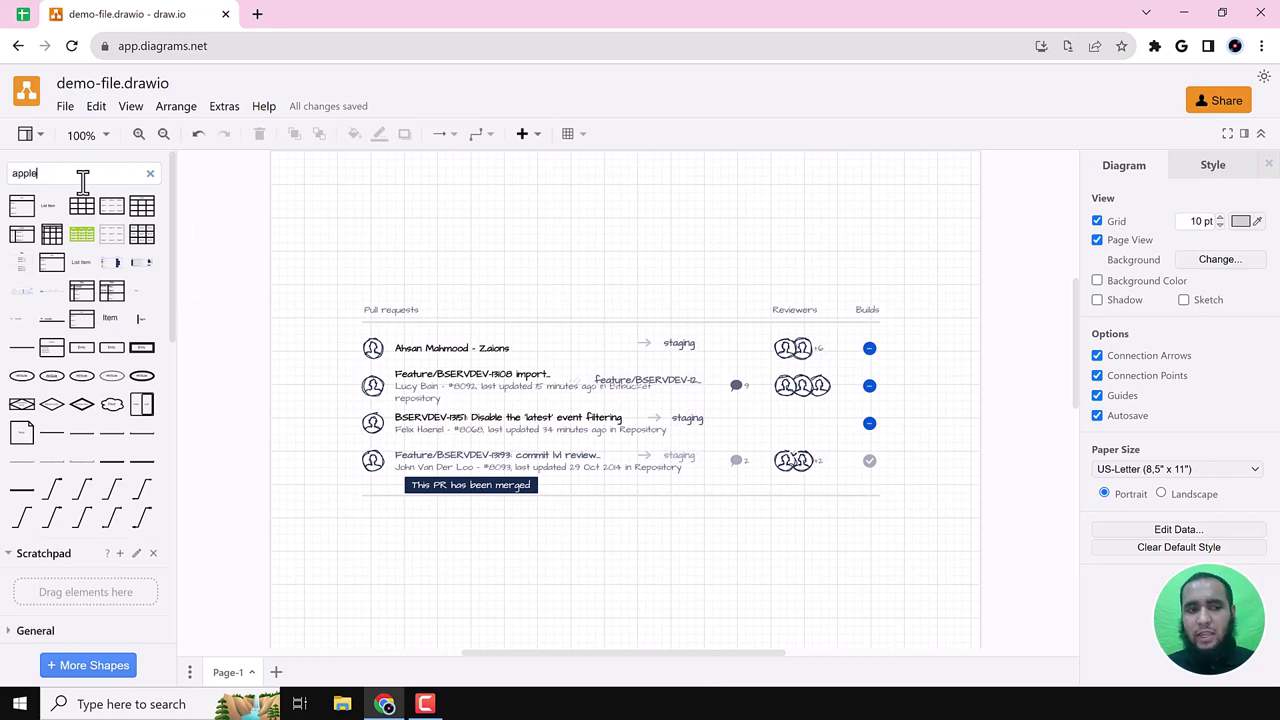
key("Return")
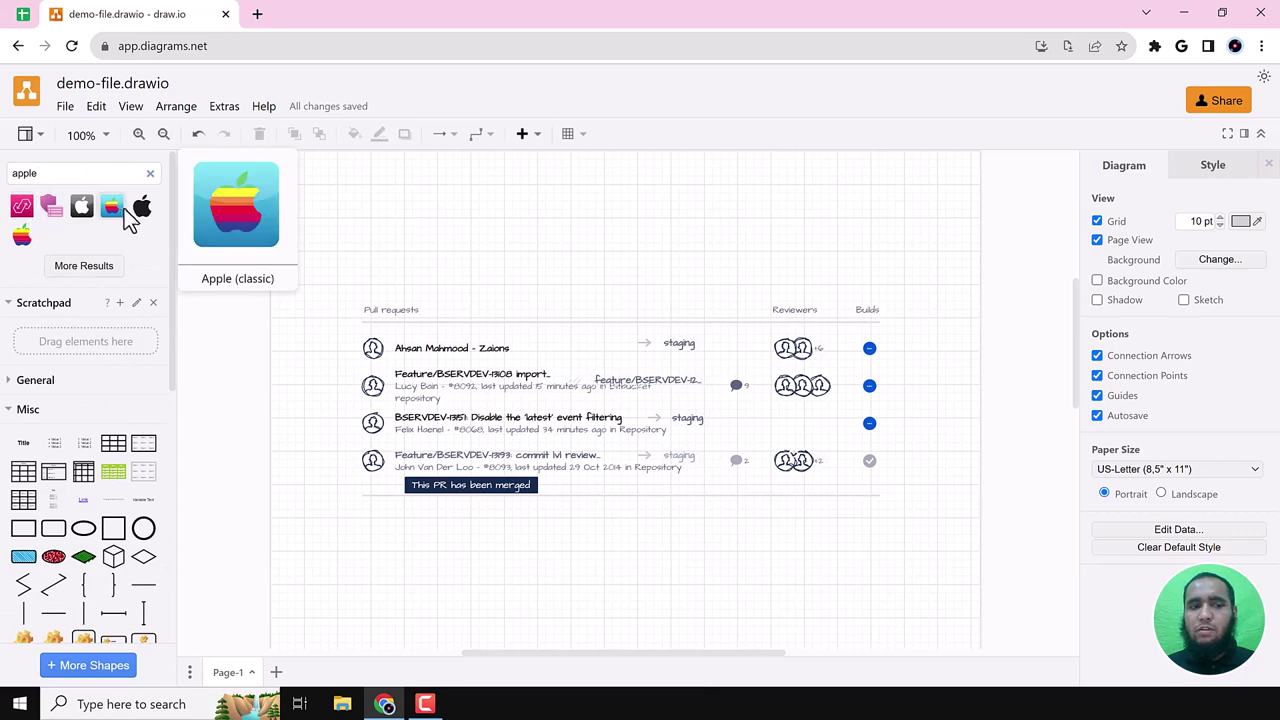
left_click(143, 212)
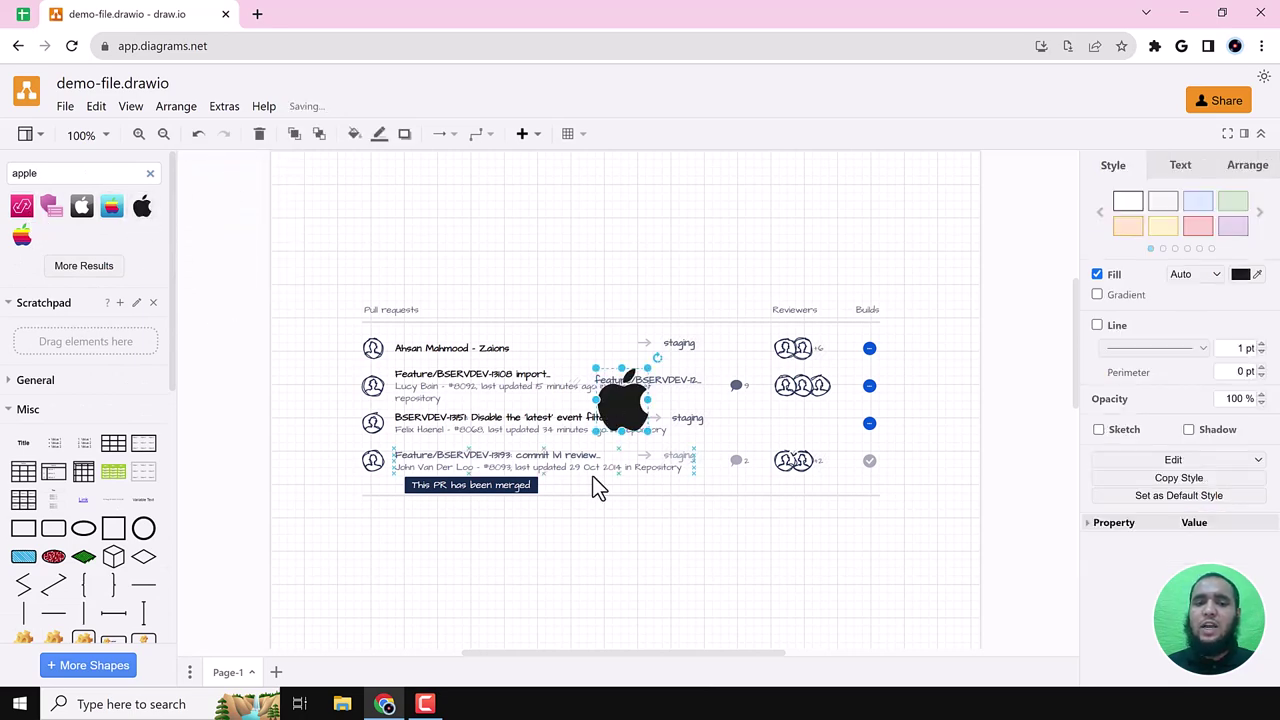
- Move the Apple logo up beside the table's header and enlarge it to about 1106 by 1350 pt
left_click_drag(614, 400, 859, 310)
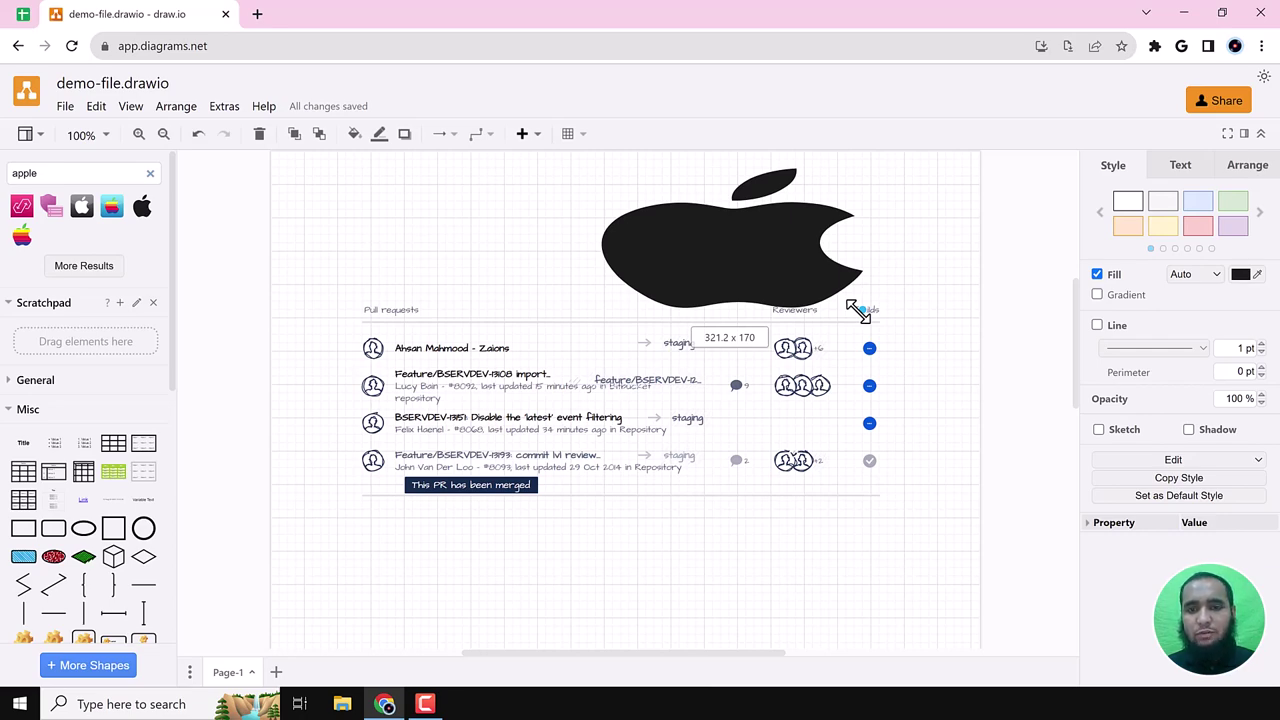
left_click_drag(860, 312, 1010, 668)
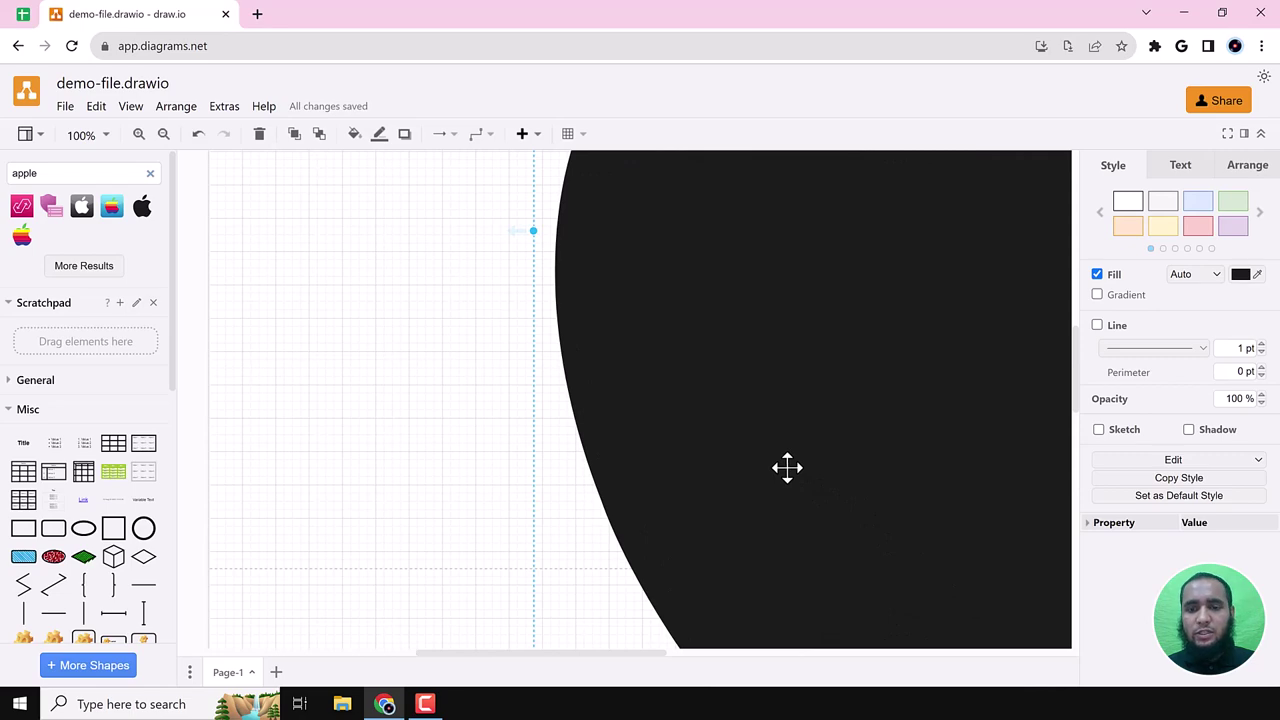
scroll(670, 355, "up", 5)
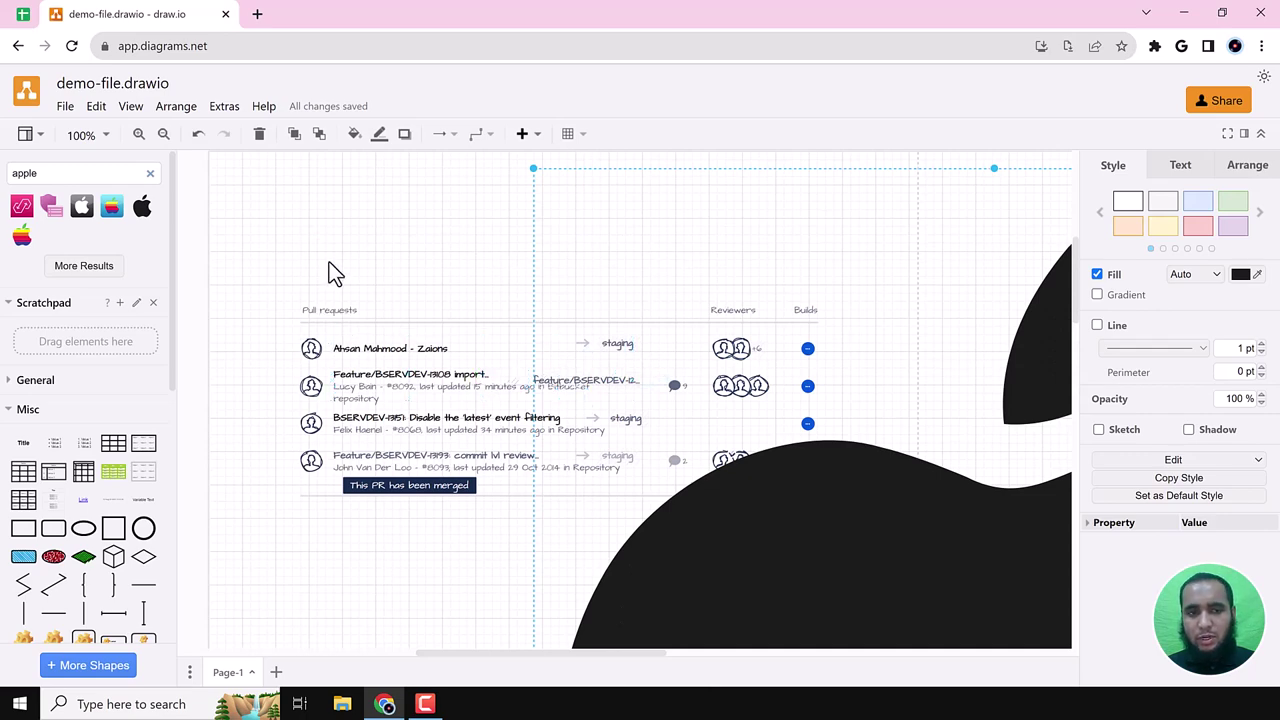
scroll(329, 263, "down", 2)
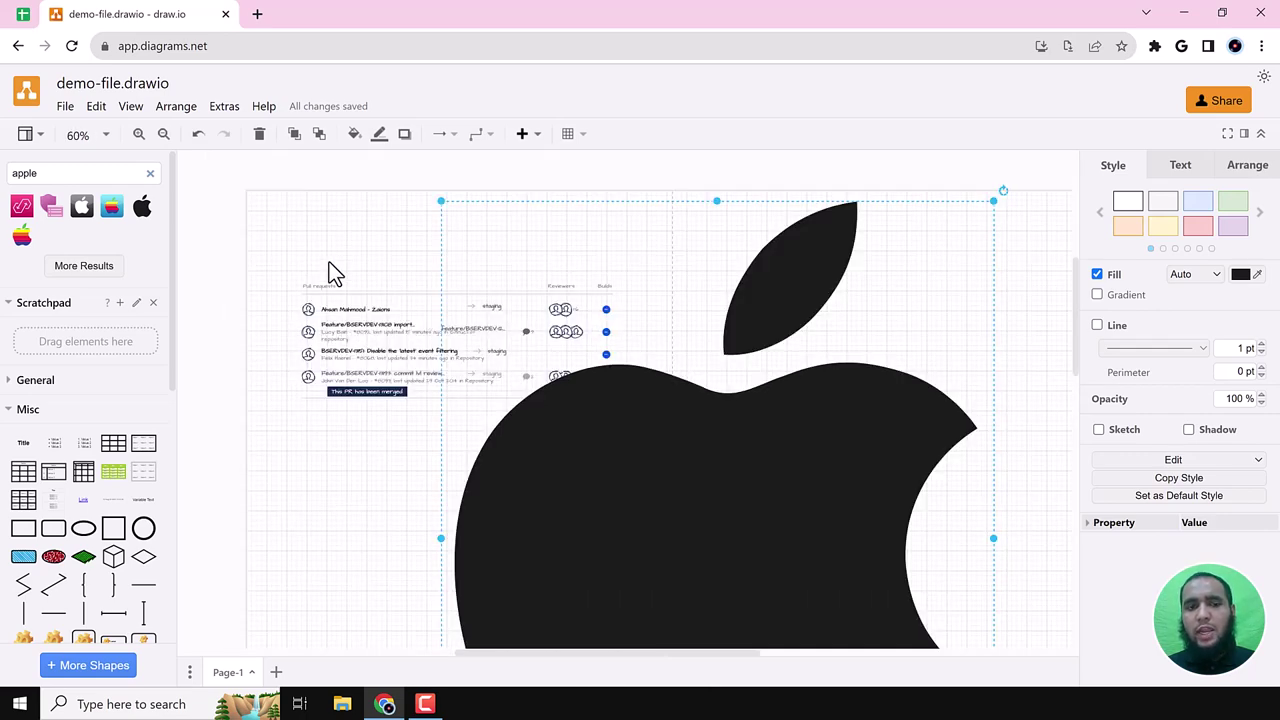
scroll(329, 265, "down", 1)
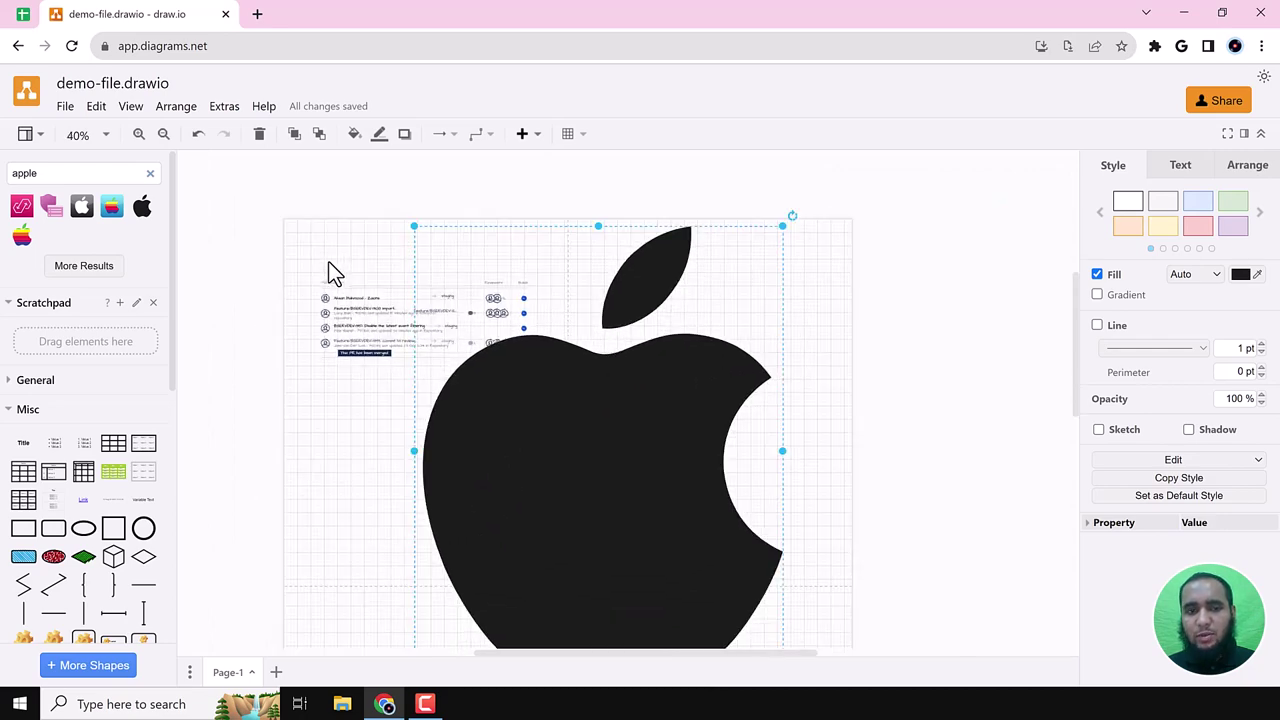
scroll(329, 265, "down", 3)
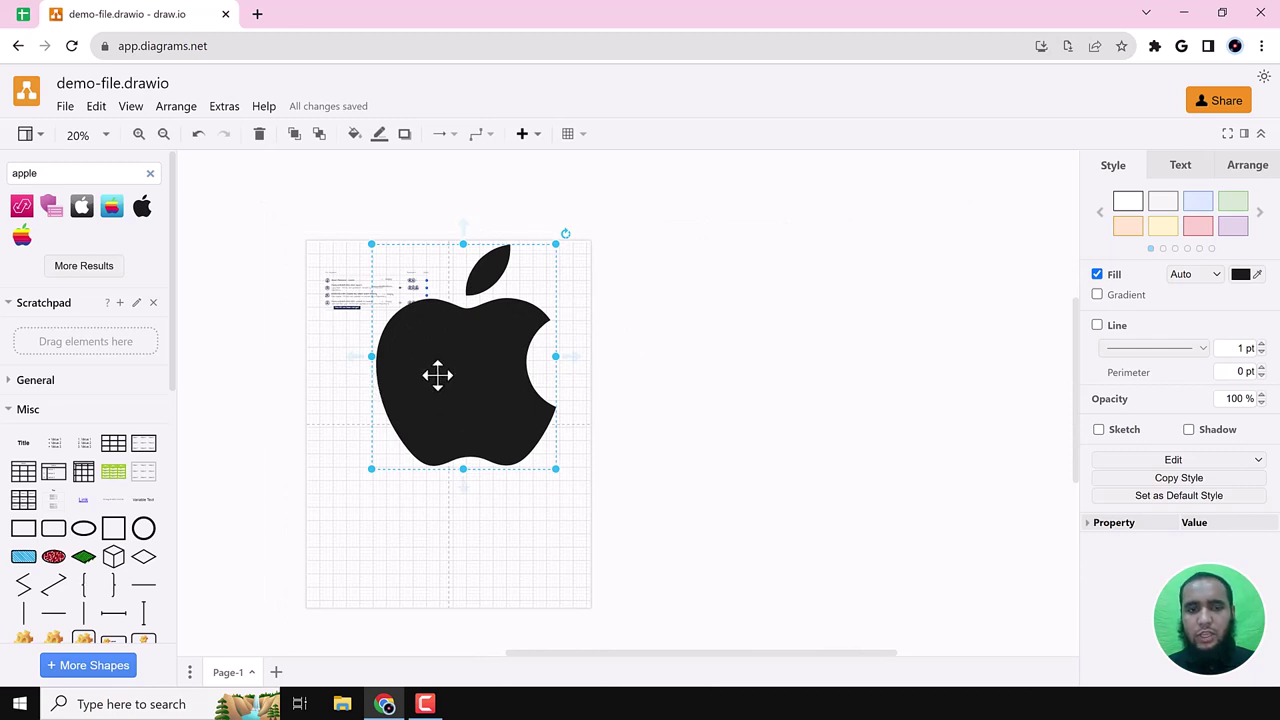
scroll(466, 423, "up", 3)
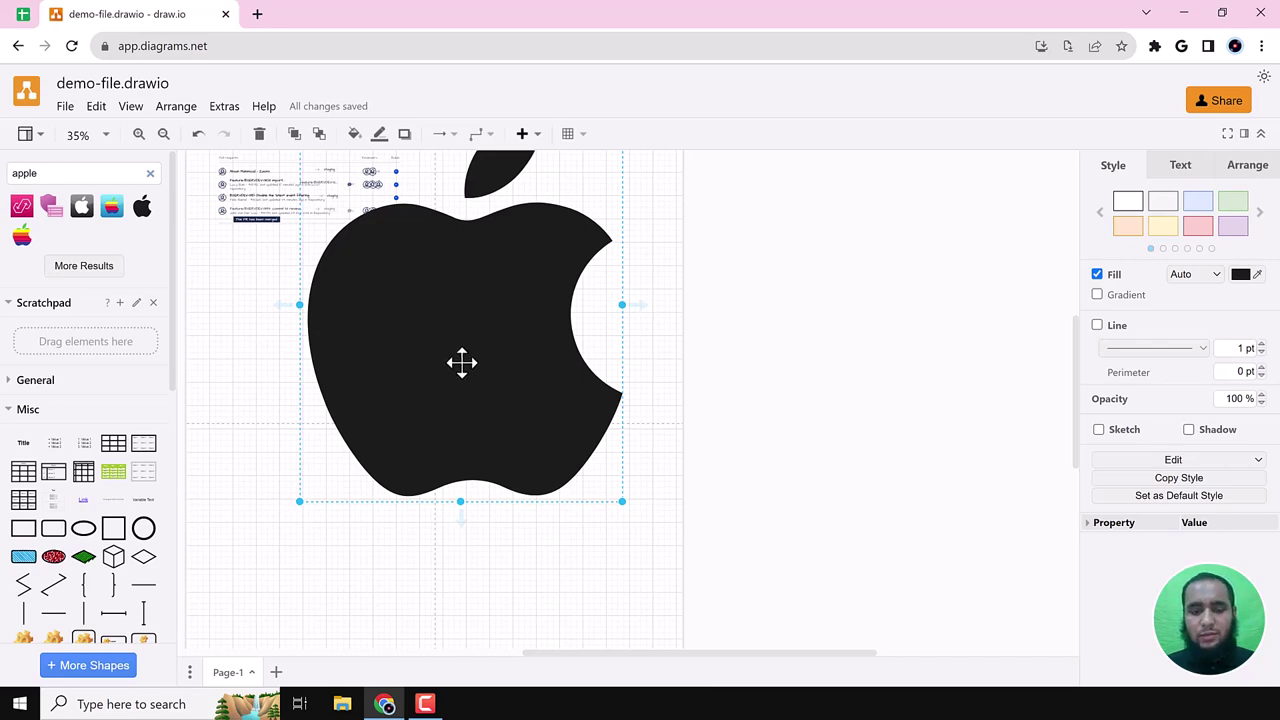
- Move the Apple logo clear of the table to about 1320, 418 pt and connect its left side to the table's last pull request entry
left_click(950, 346)
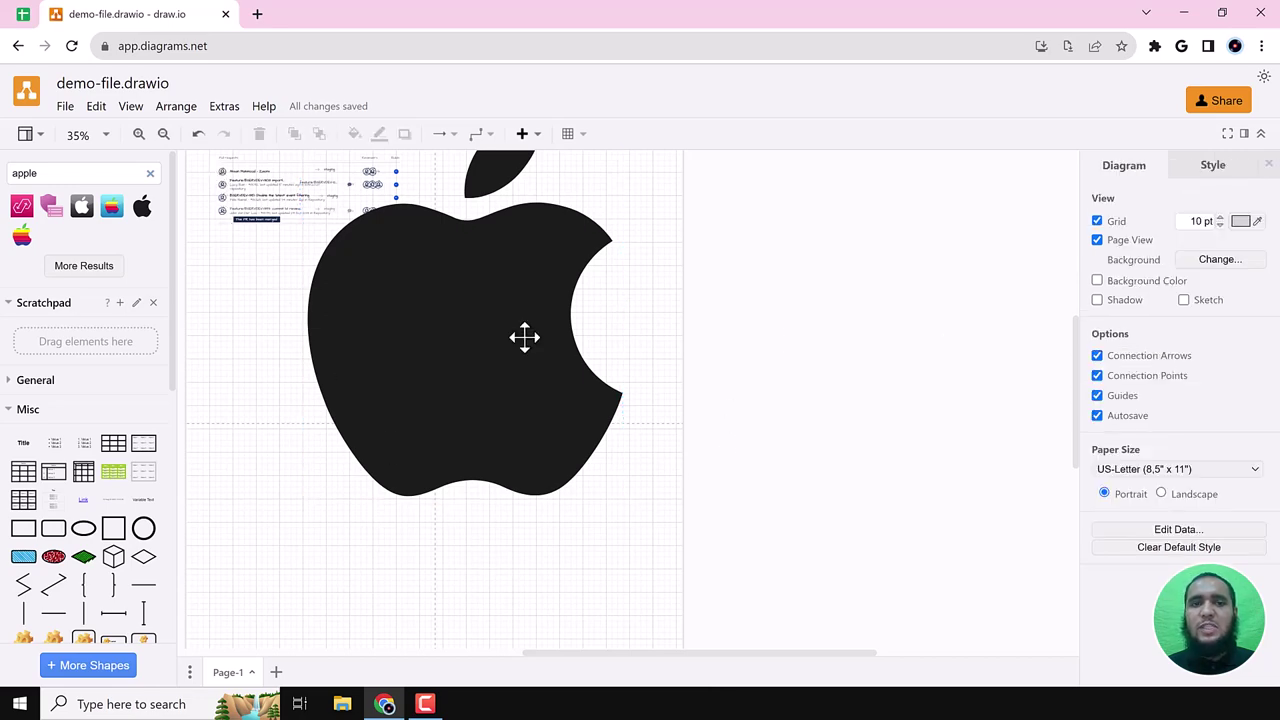
left_click(456, 331)
left_click_drag(429, 337, 699, 451)
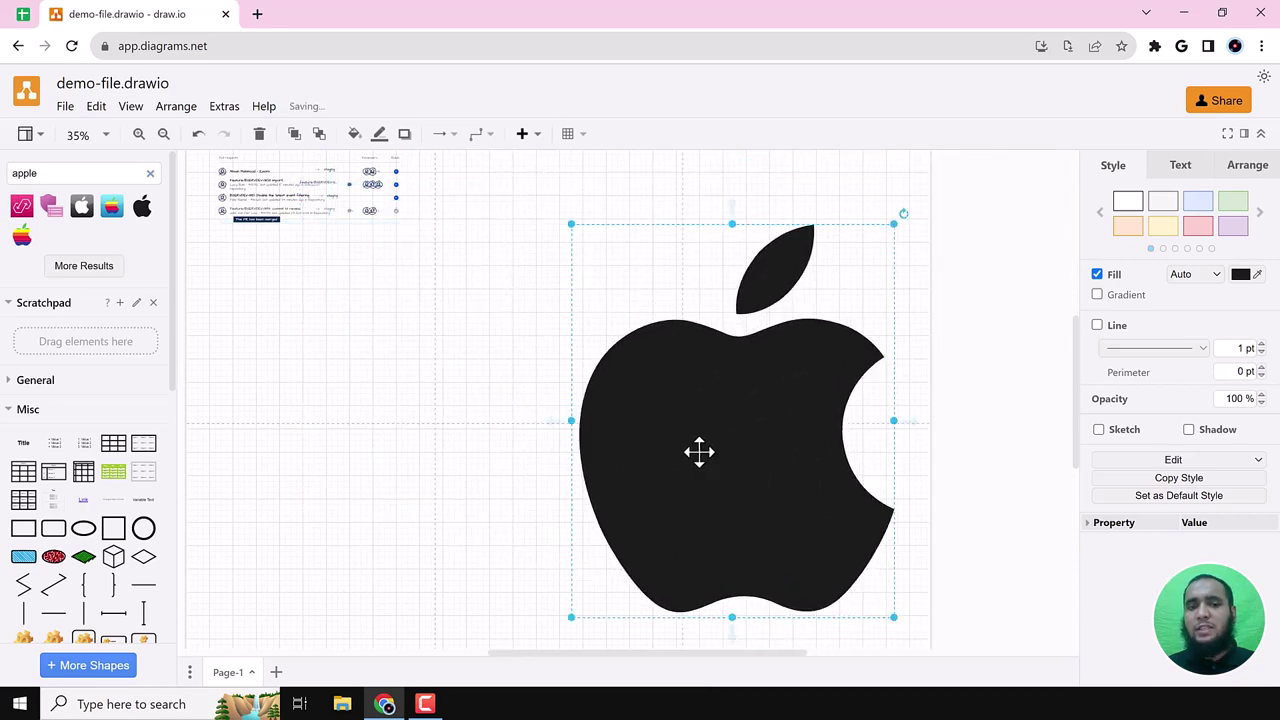
left_click_drag(556, 421, 294, 212)
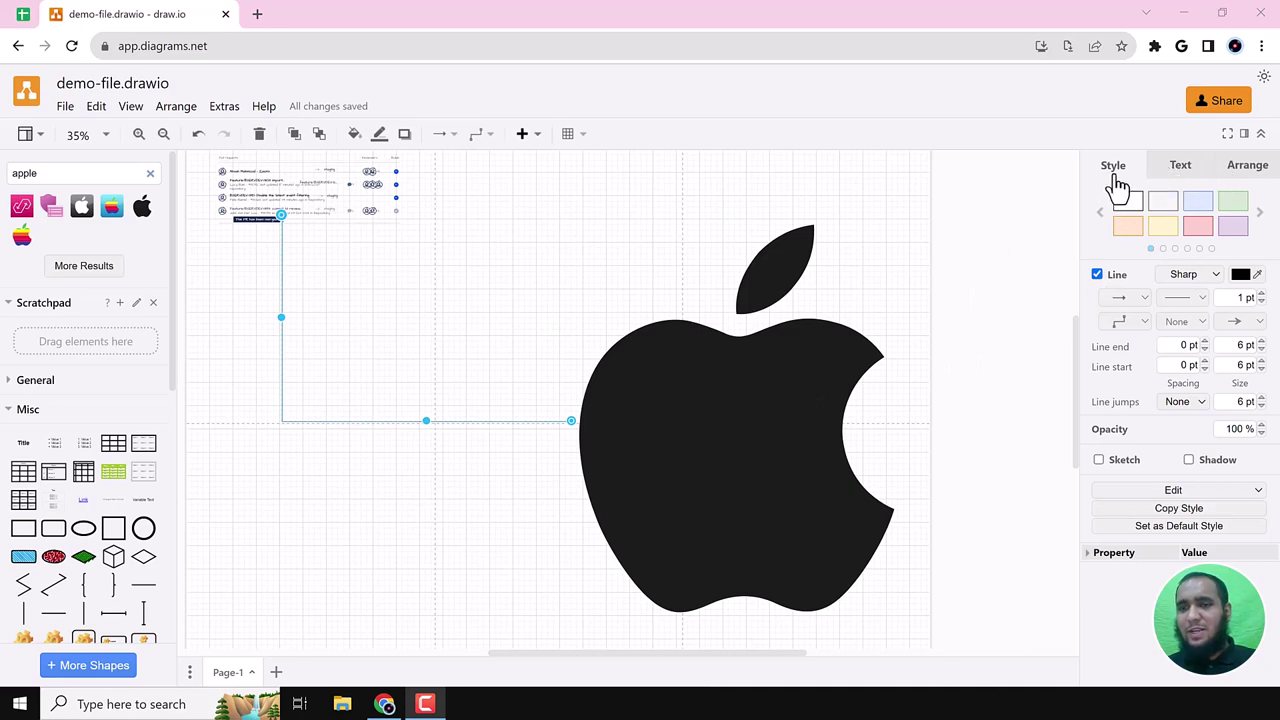
- Set the Apple logo's fill colour to purple 7F00FF
left_click(743, 418)
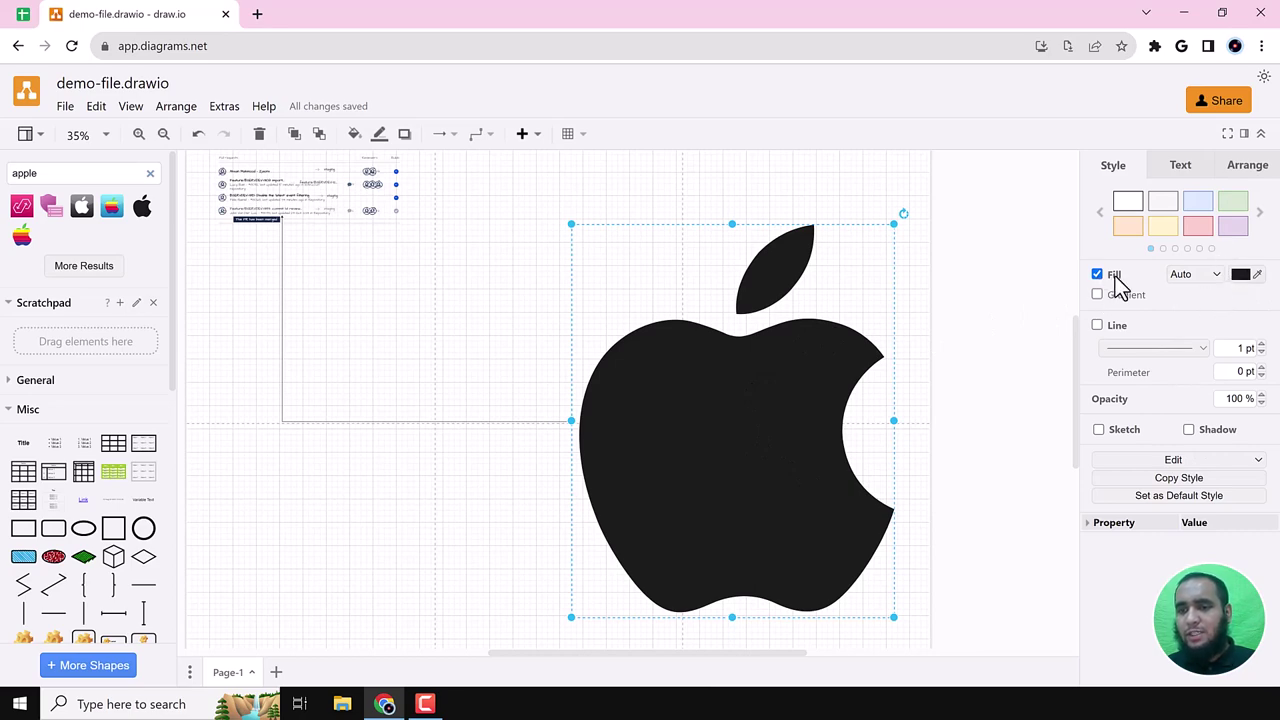
left_click(1240, 275)
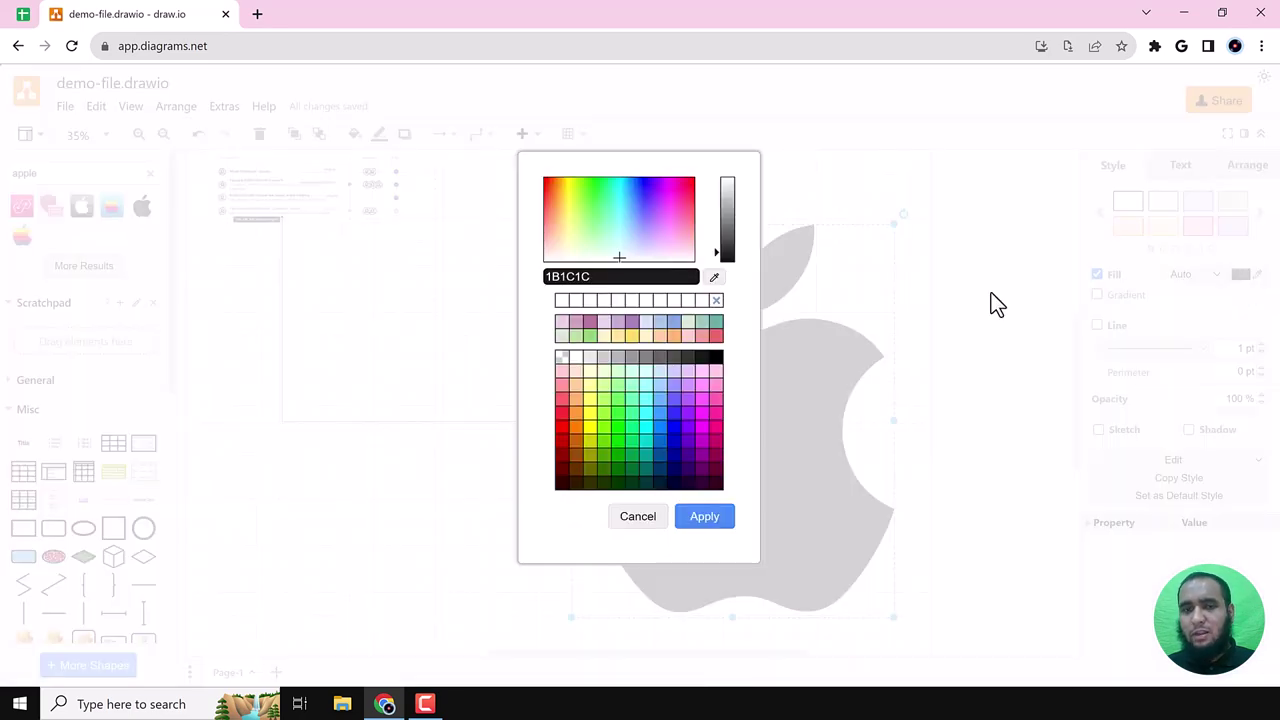
left_click(688, 431)
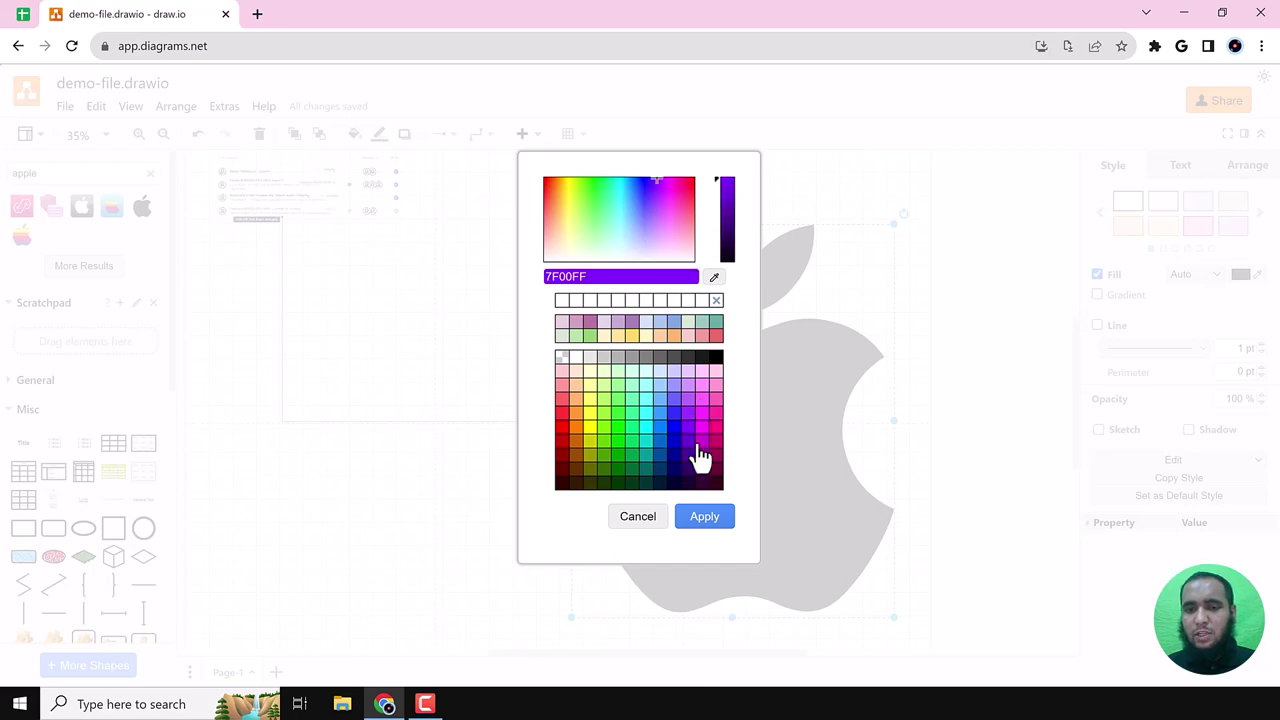
left_click(711, 519)
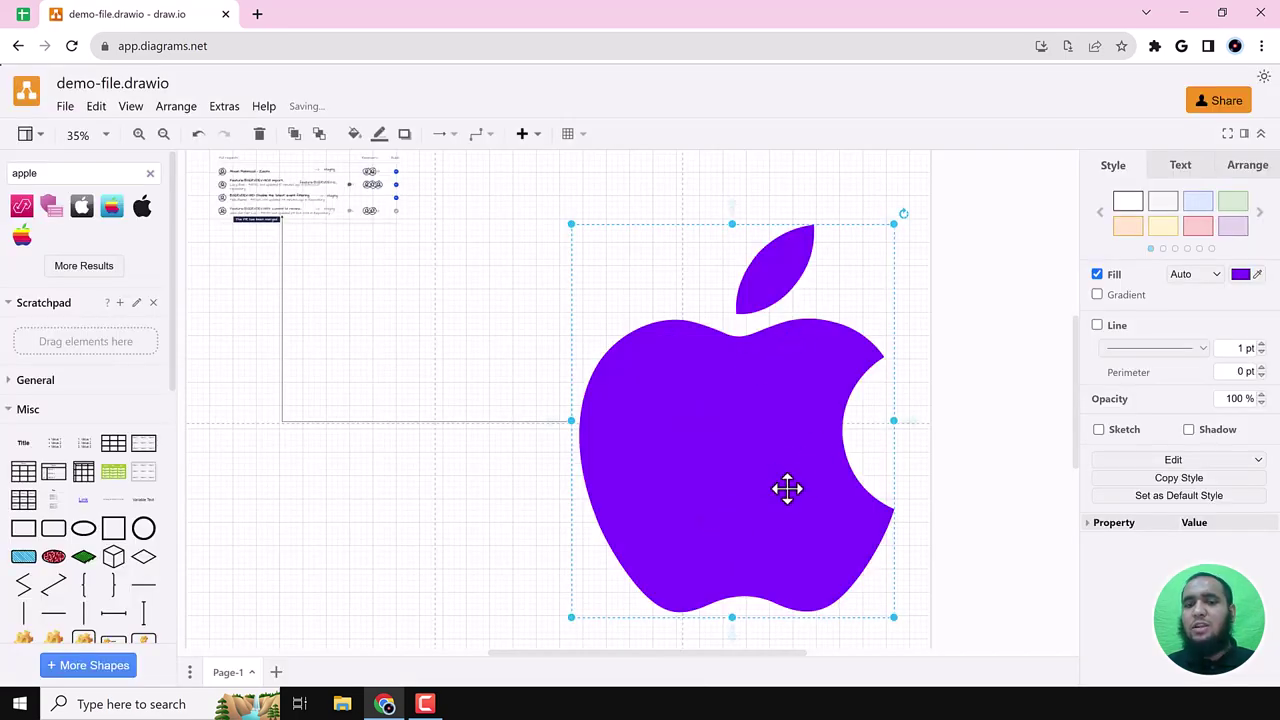
- Review the text, arrangement and style formatting options available for the Apple logo
left_click(1180, 165)
left_click(1245, 168)
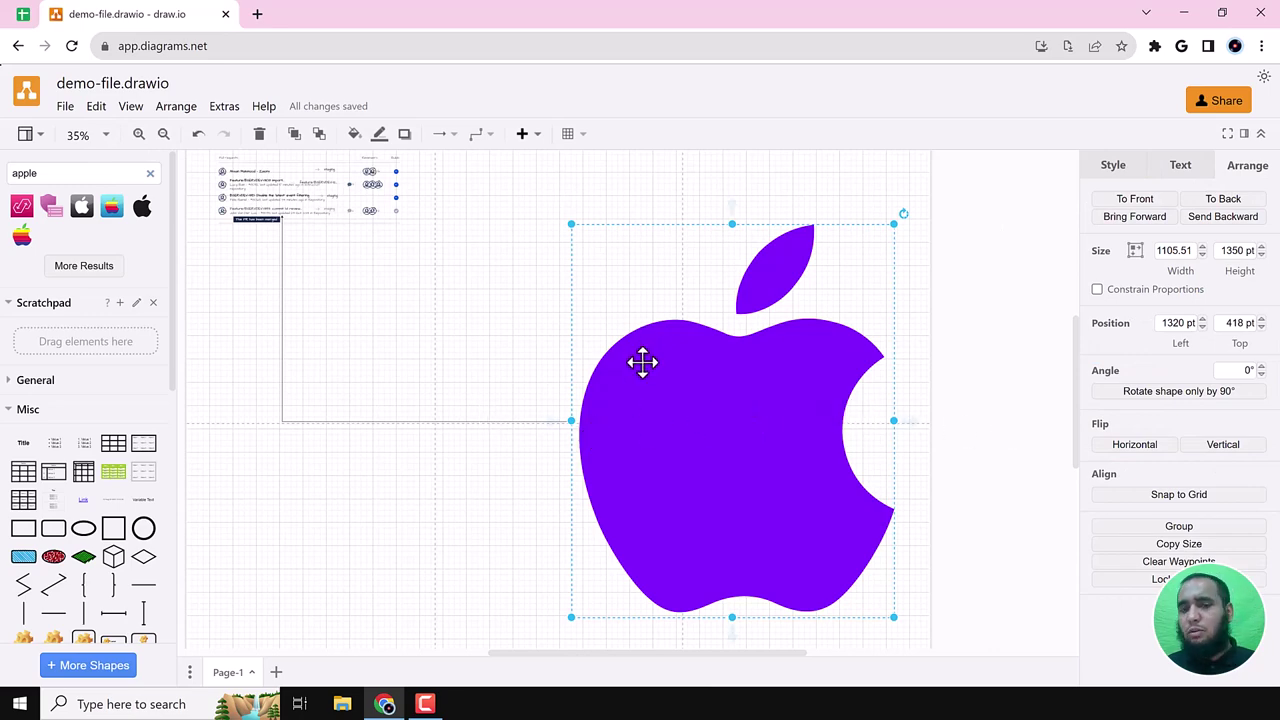
left_click(1192, 176)
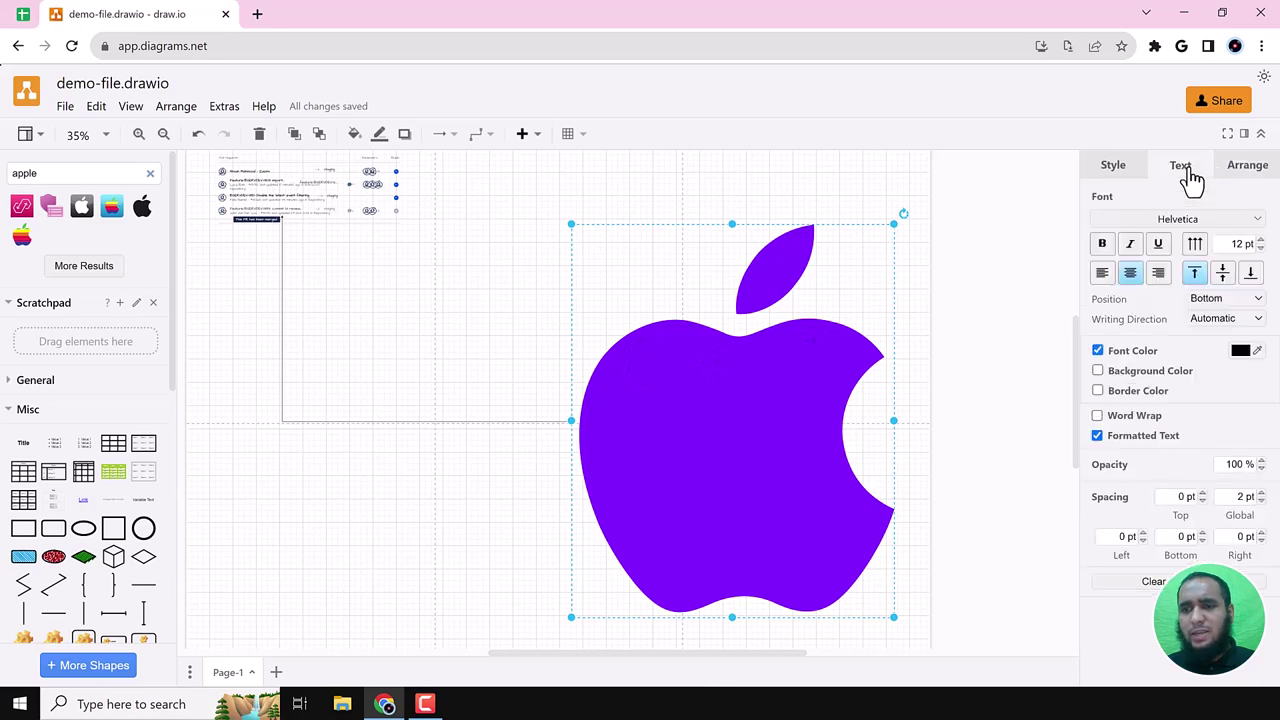
left_click(1113, 167)
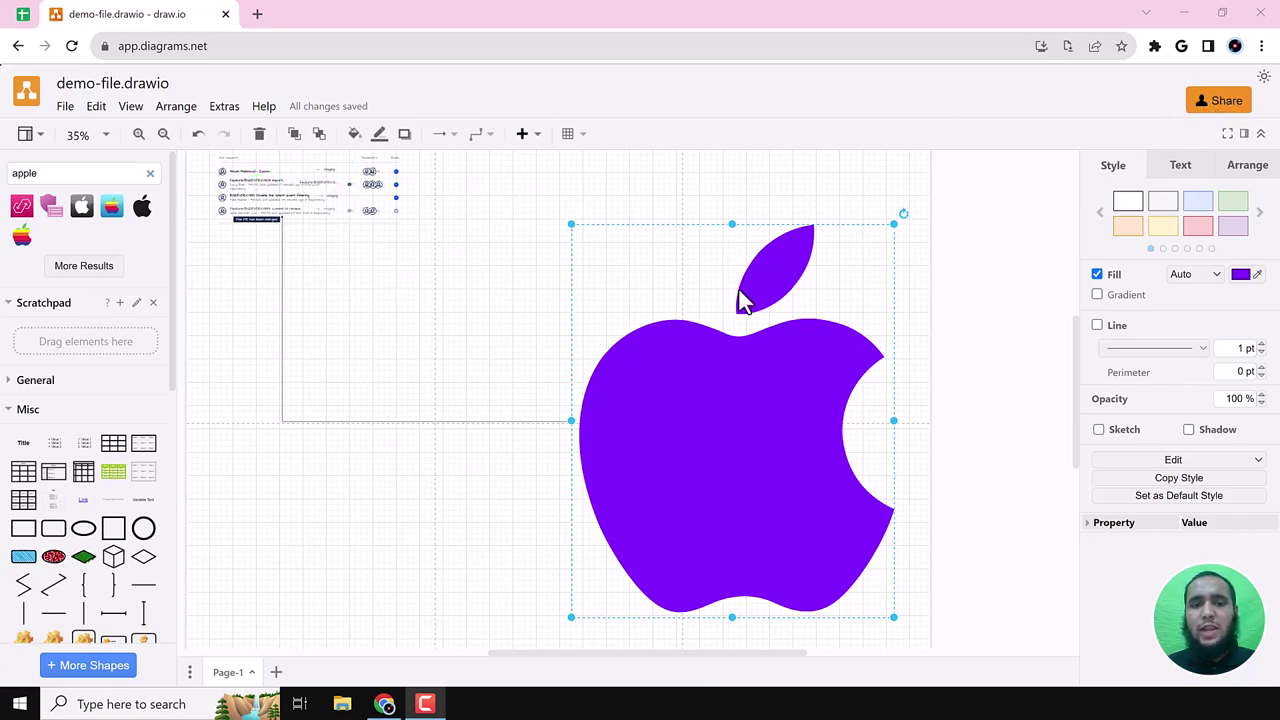
- Try to share demo-file.drawio by saving it to Google Drive, and dismiss the authorization request
left_click(1226, 101)
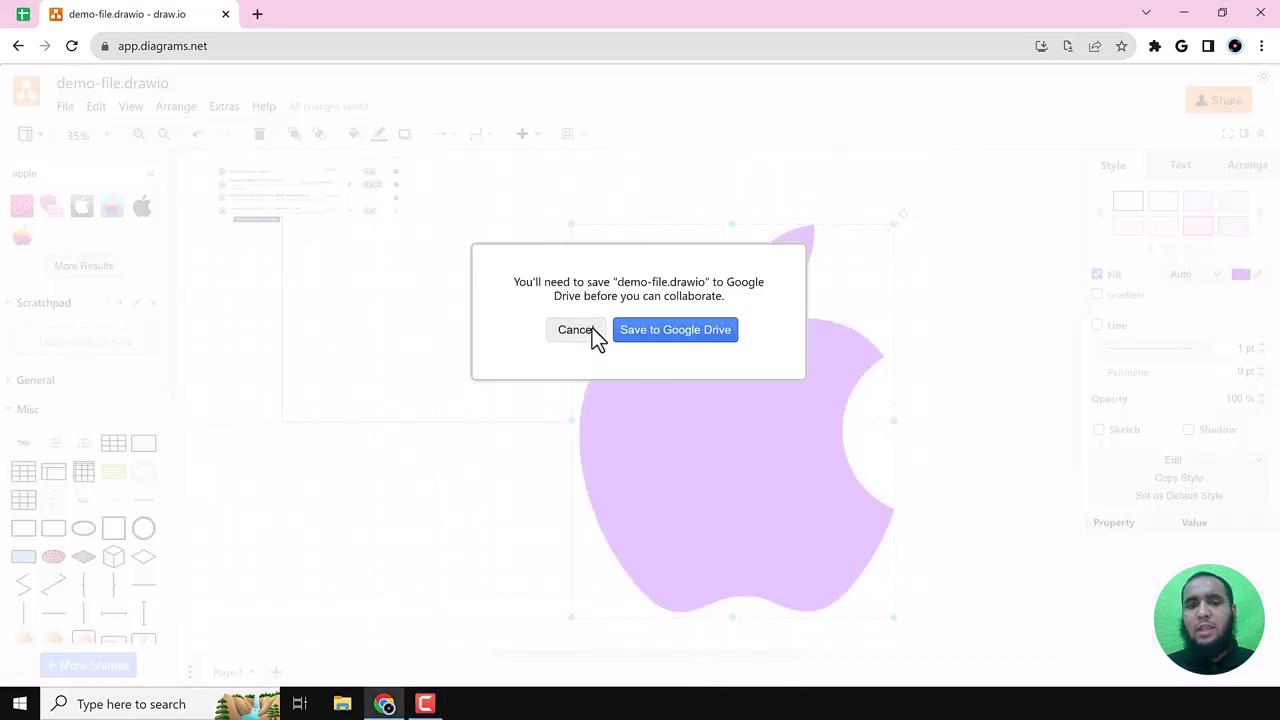
left_click(673, 335)
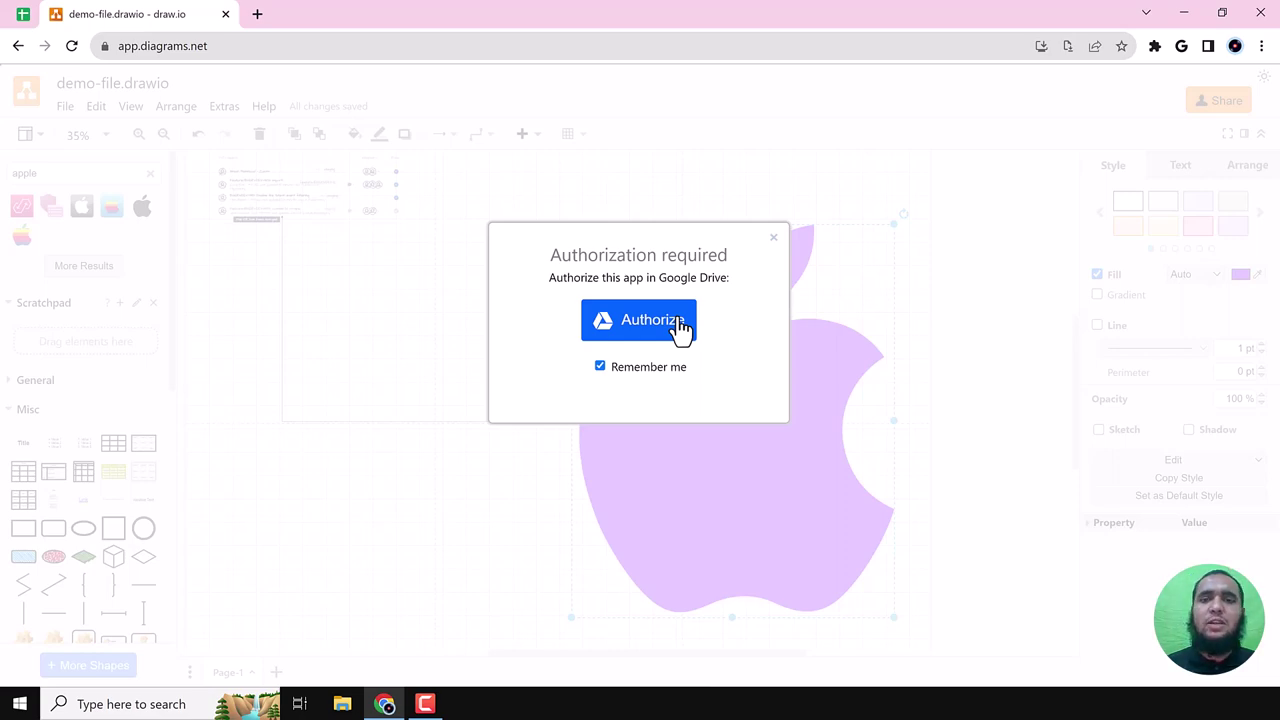
left_click(773, 239)
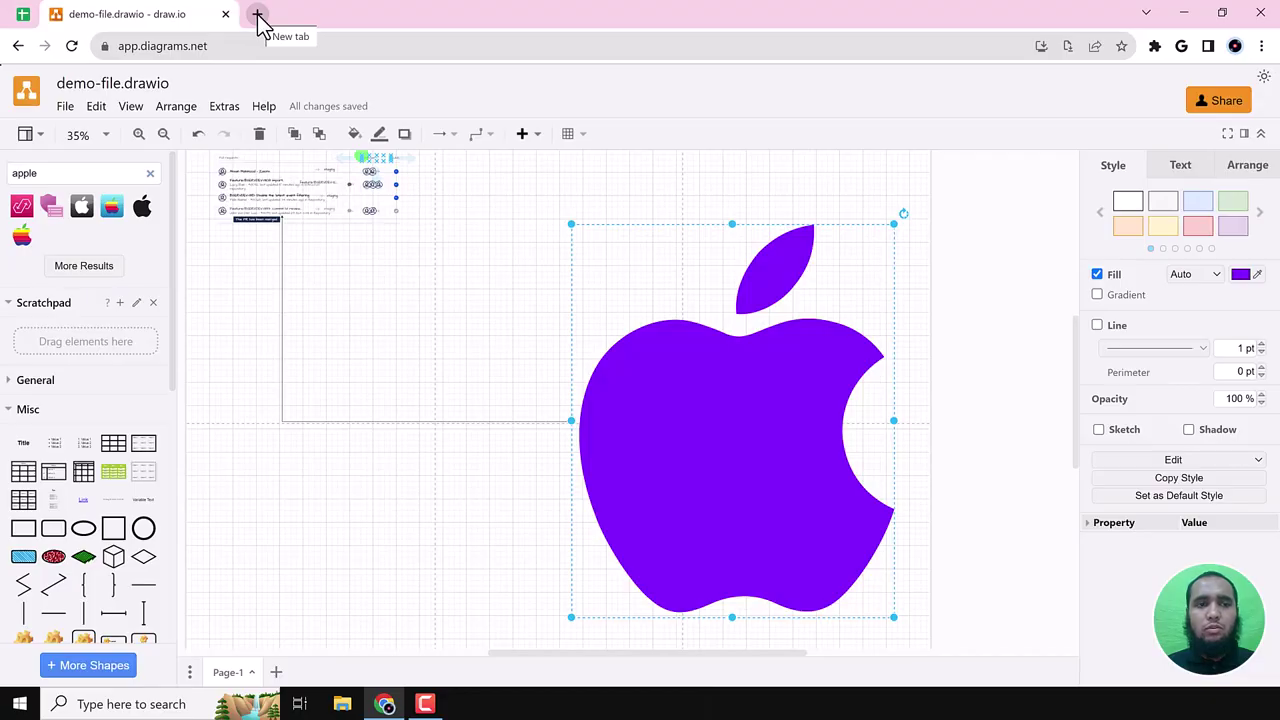
- Search Google for "github drawio" in a new browser tab
left_click(257, 15)
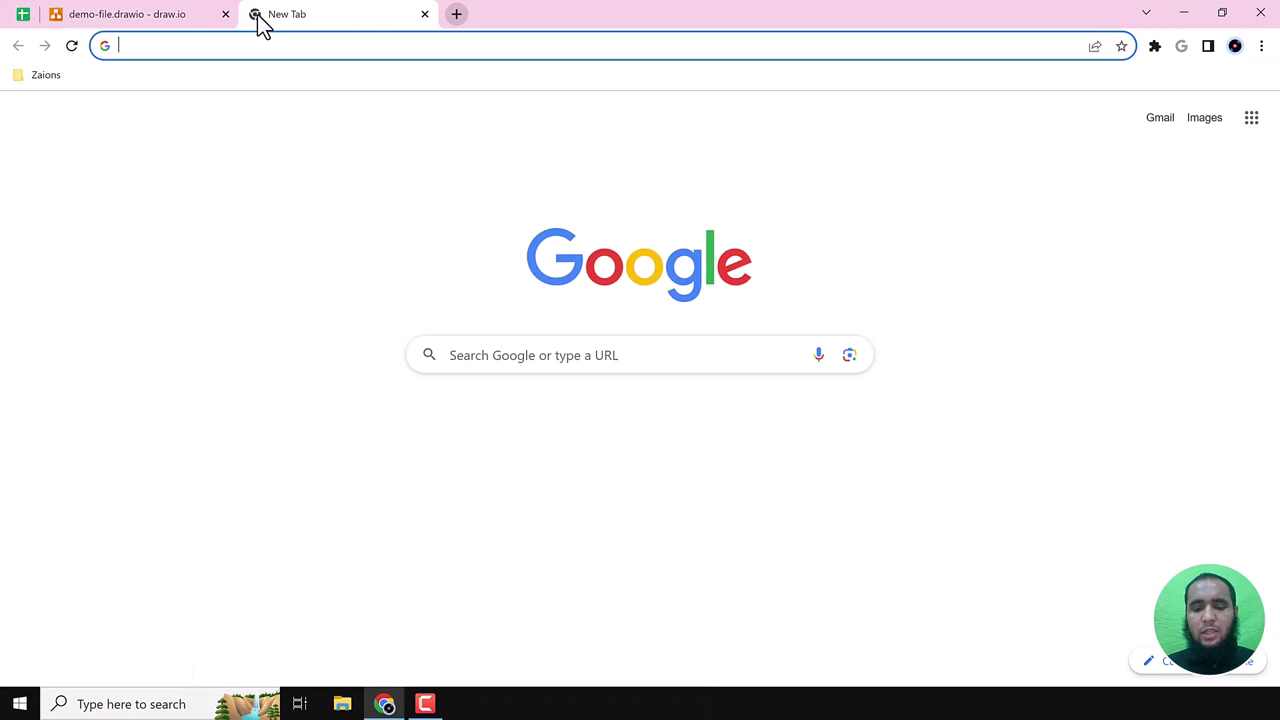
type("github ")
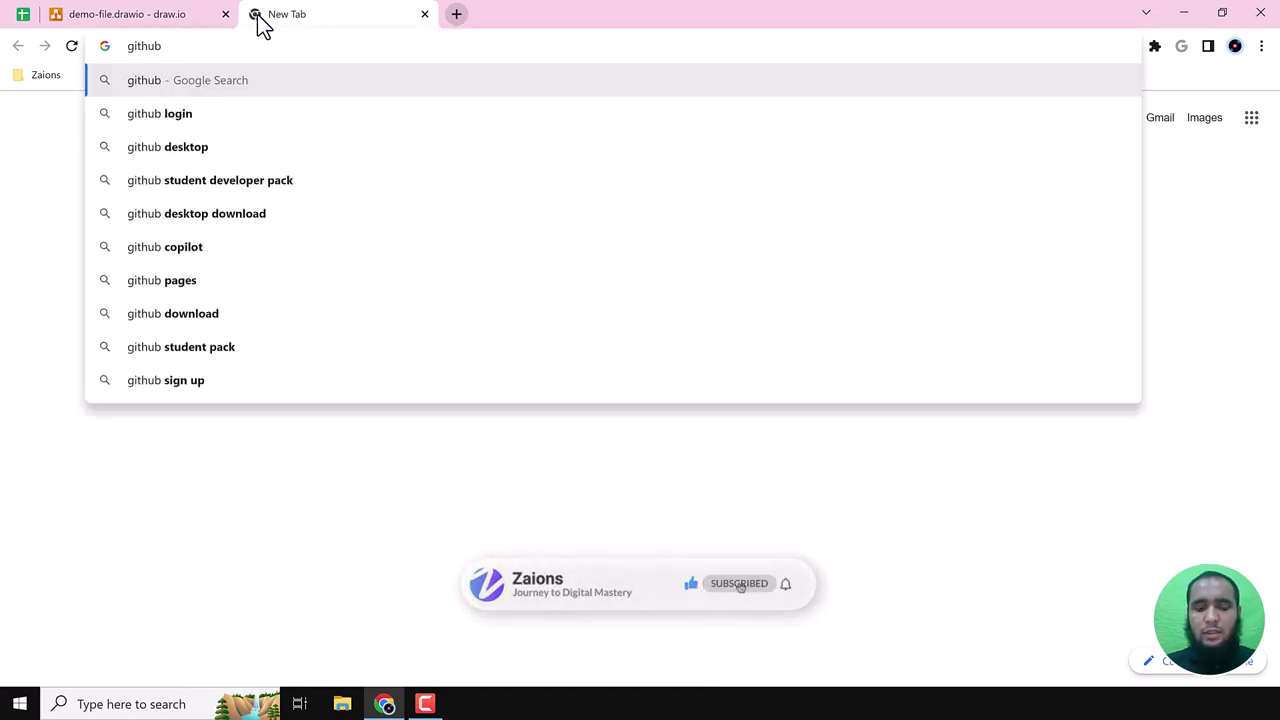
type("drawio")
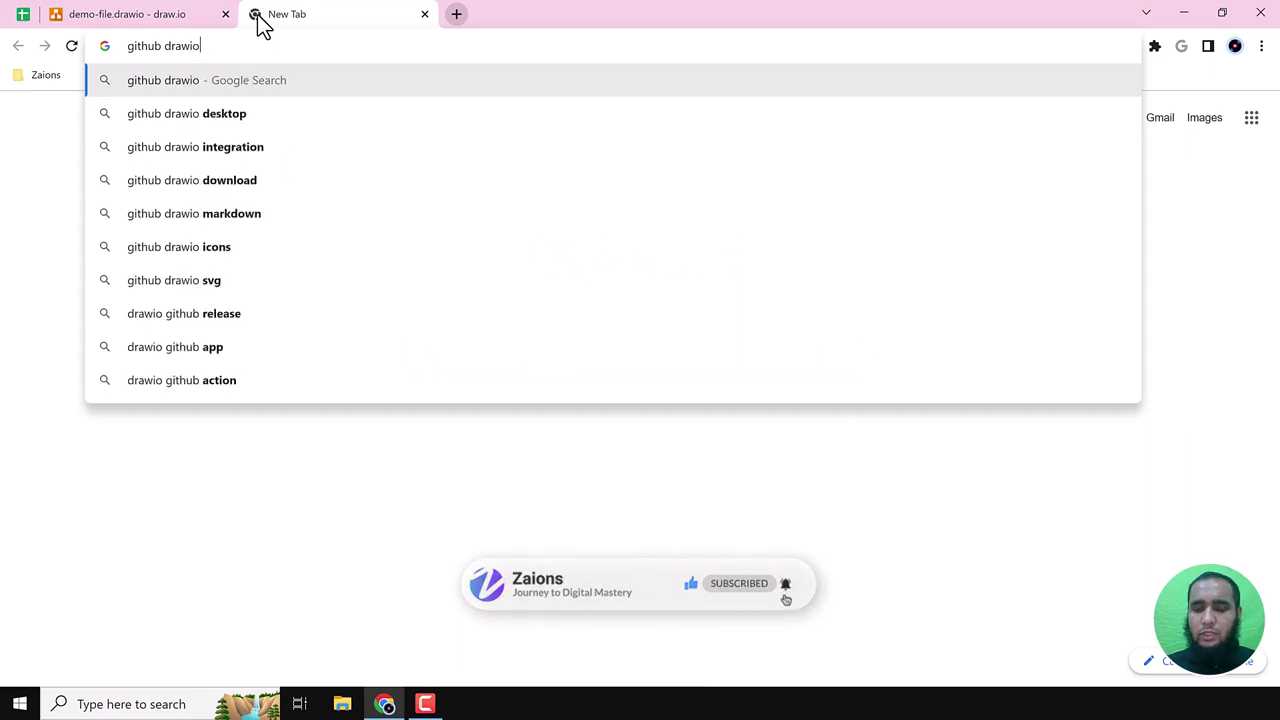
key("Return")
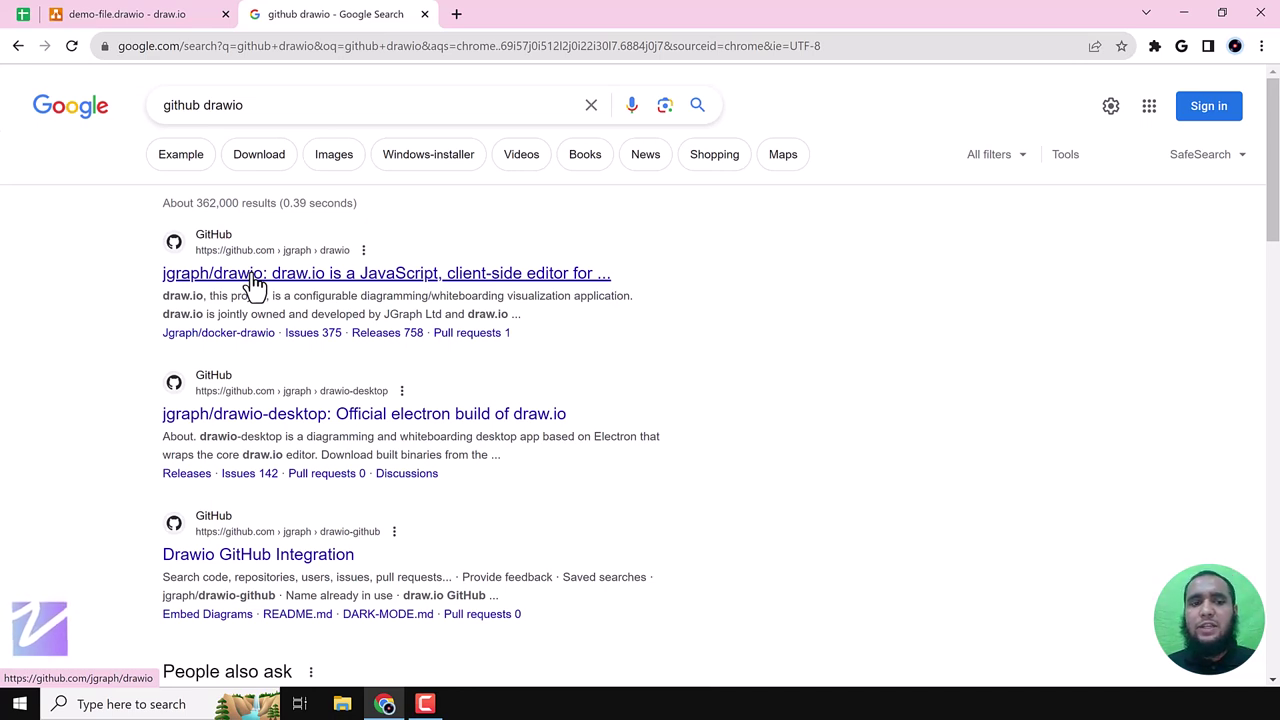
- Open the jgraph/drawio repository on GitHub, close the search results and show the repository's full list of releases
middle_click(254, 285)
left_click(480, 14)
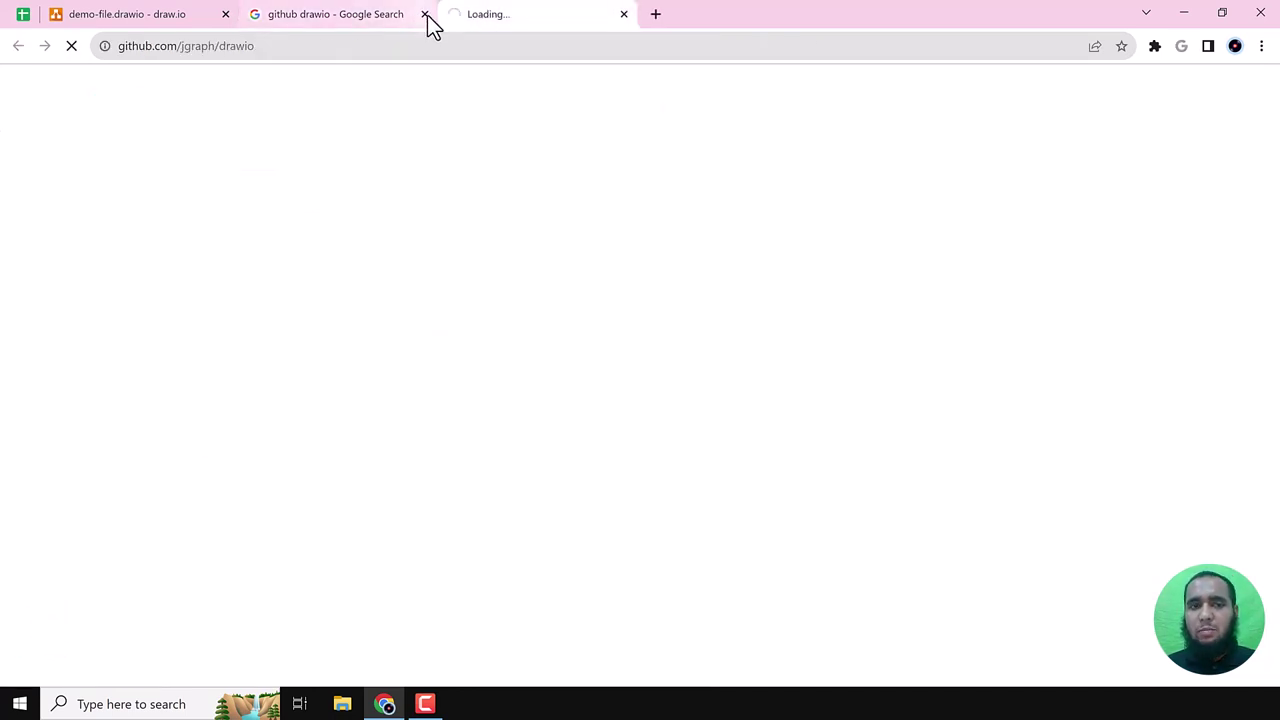
left_click(424, 14)
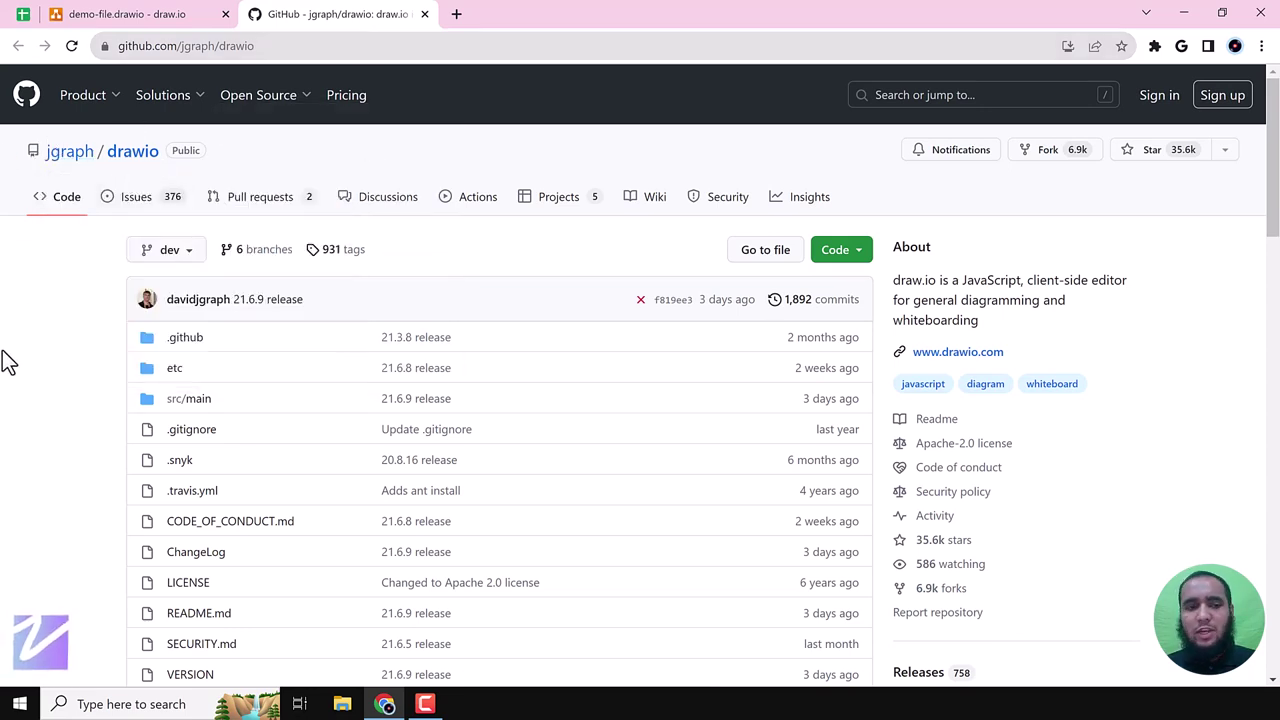
scroll(35, 322, "down", 5)
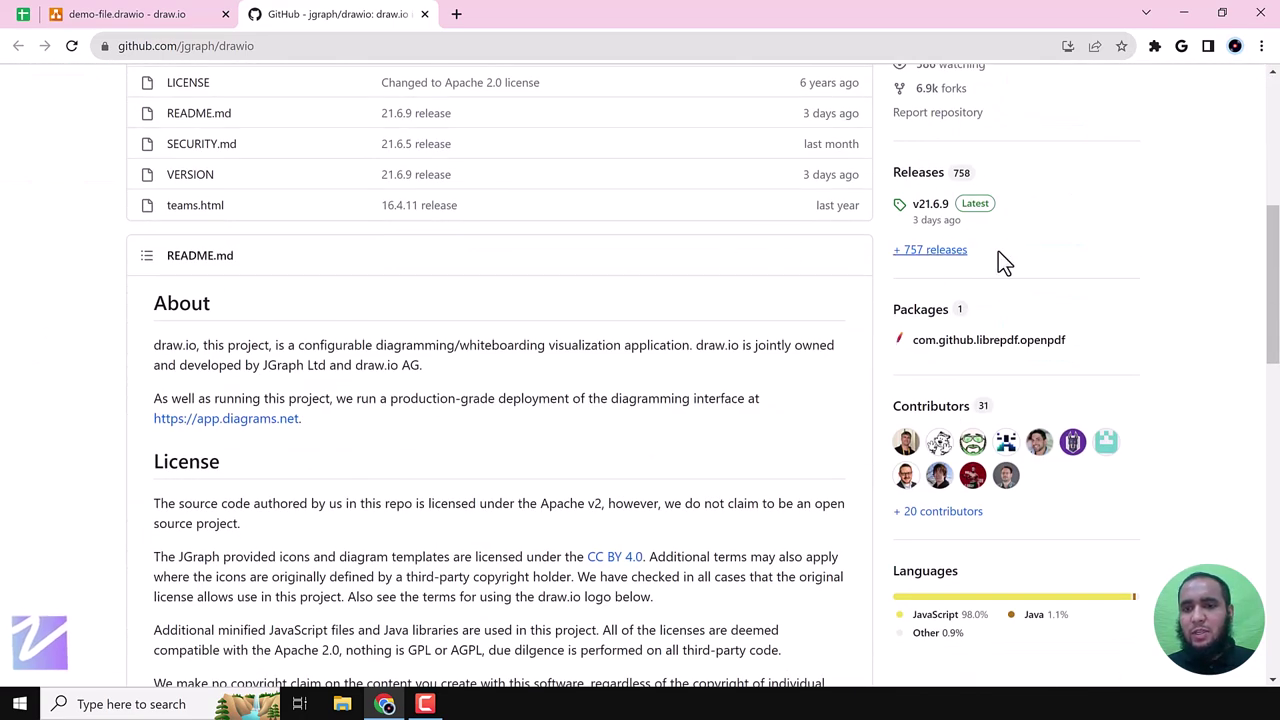
left_click(930, 252)
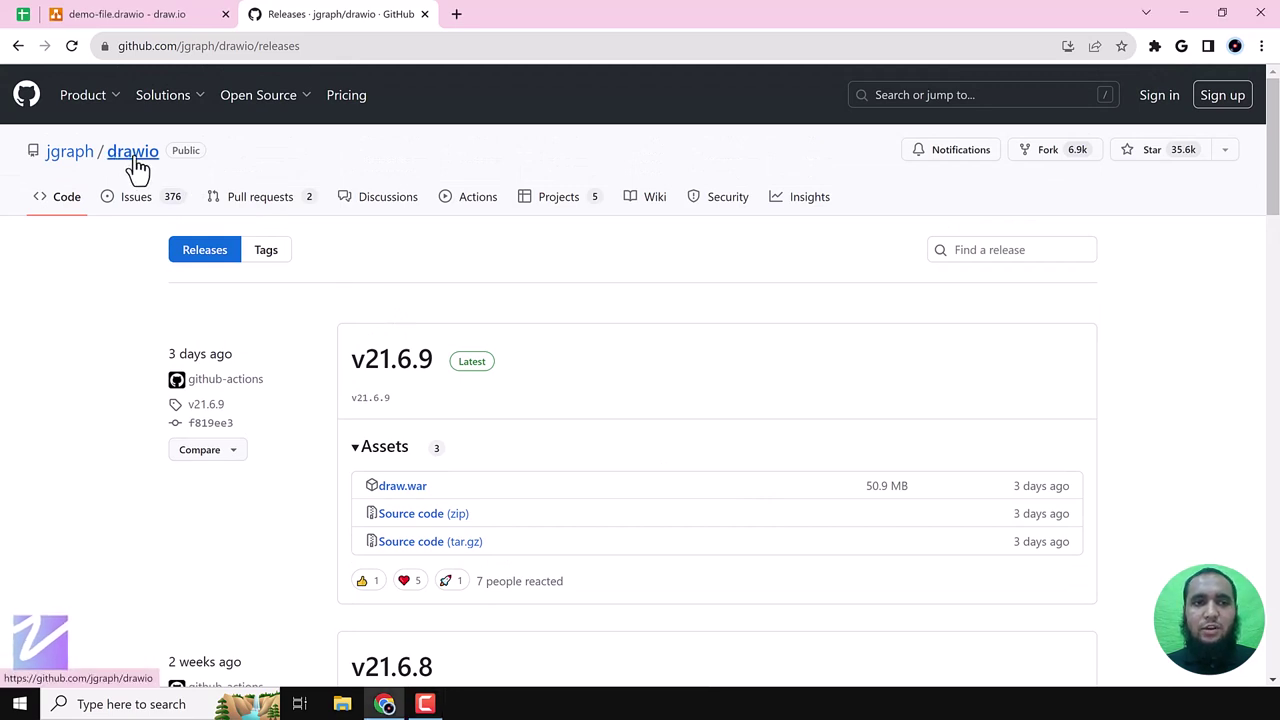
- Read the drawio repository's About description on its main page and open the jgraph organization's profile
left_click(137, 168)
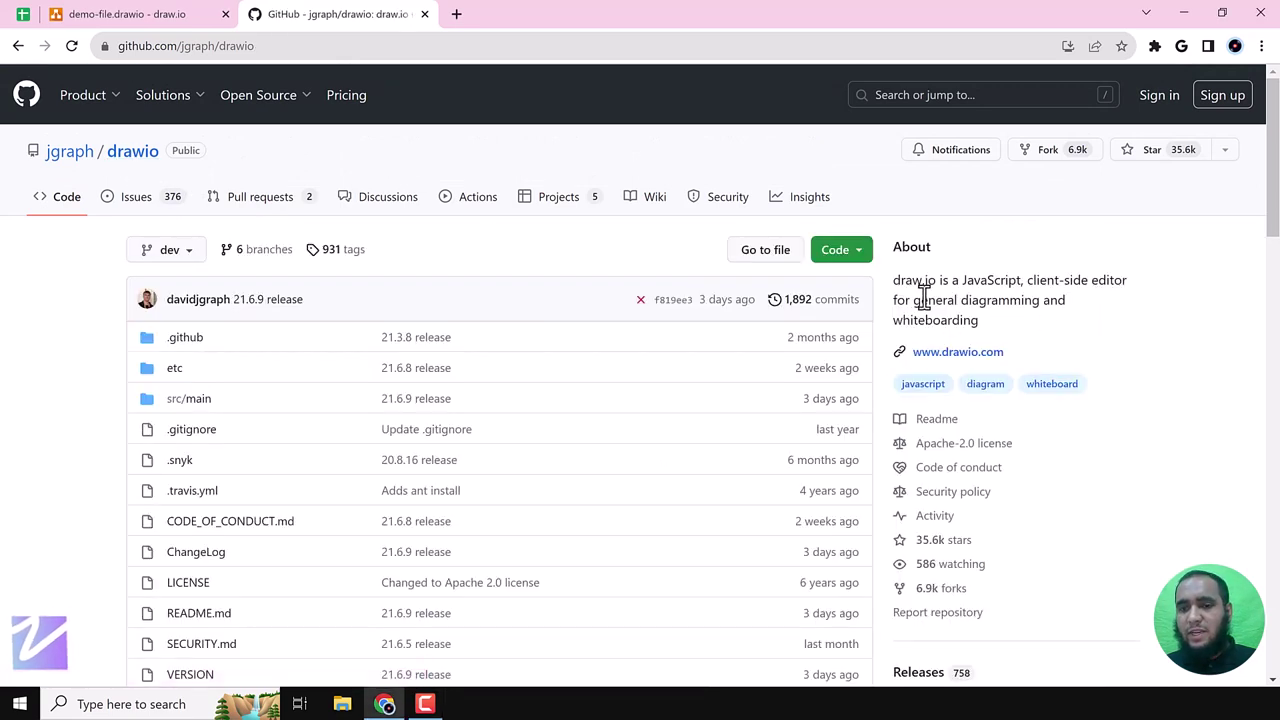
mouse_move(894, 280)
left_mouse_down()
mouse_move(1014, 306)
mouse_move(1005, 330)
left_mouse_up()
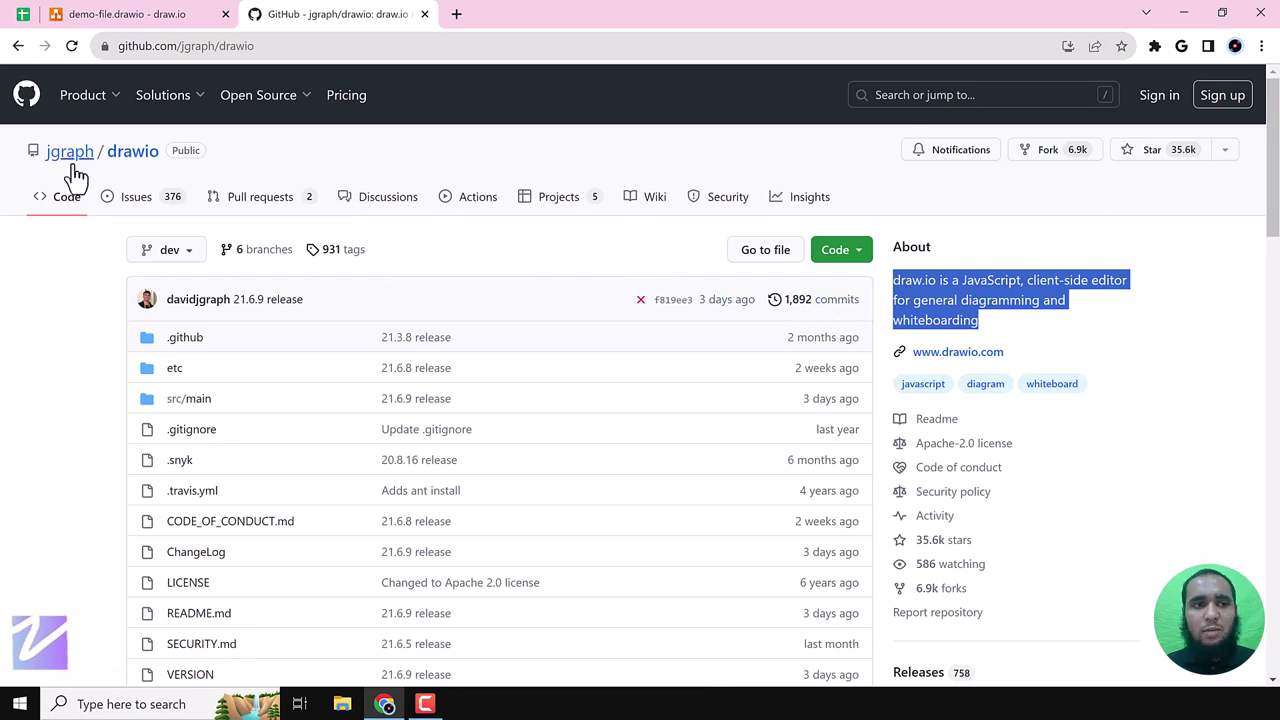
mouse_move(63, 164)
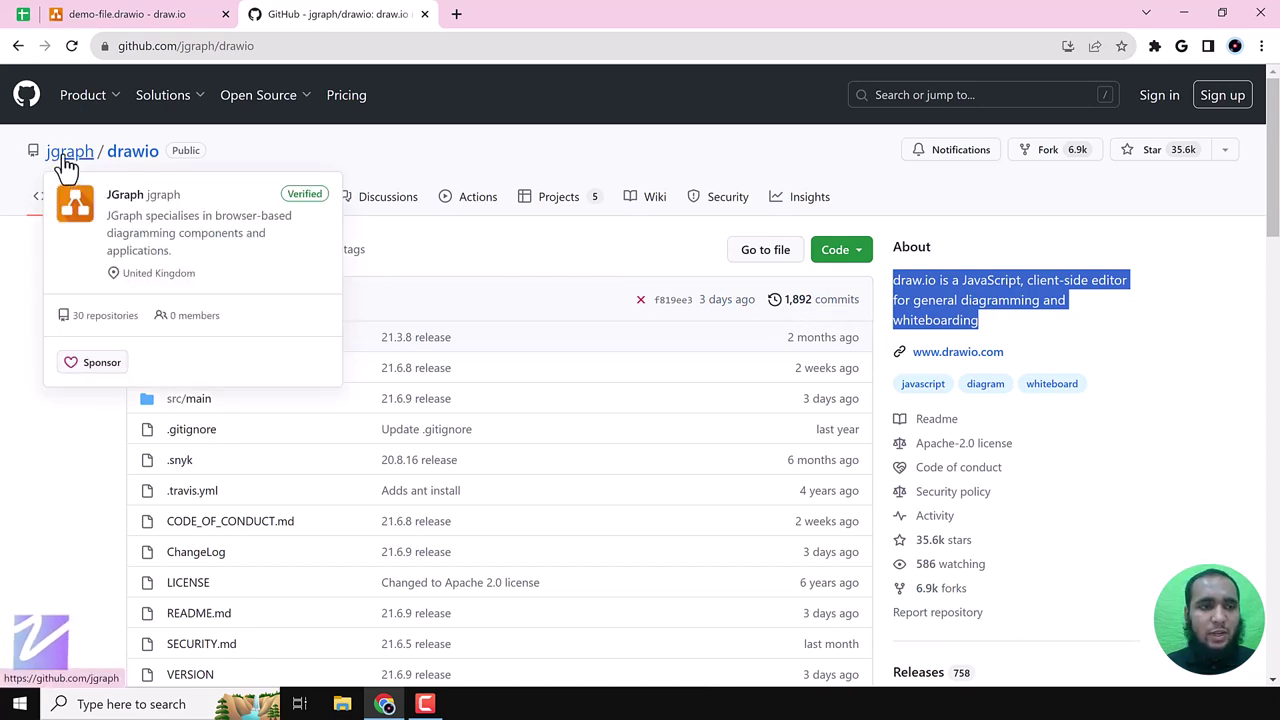
left_click(63, 164)
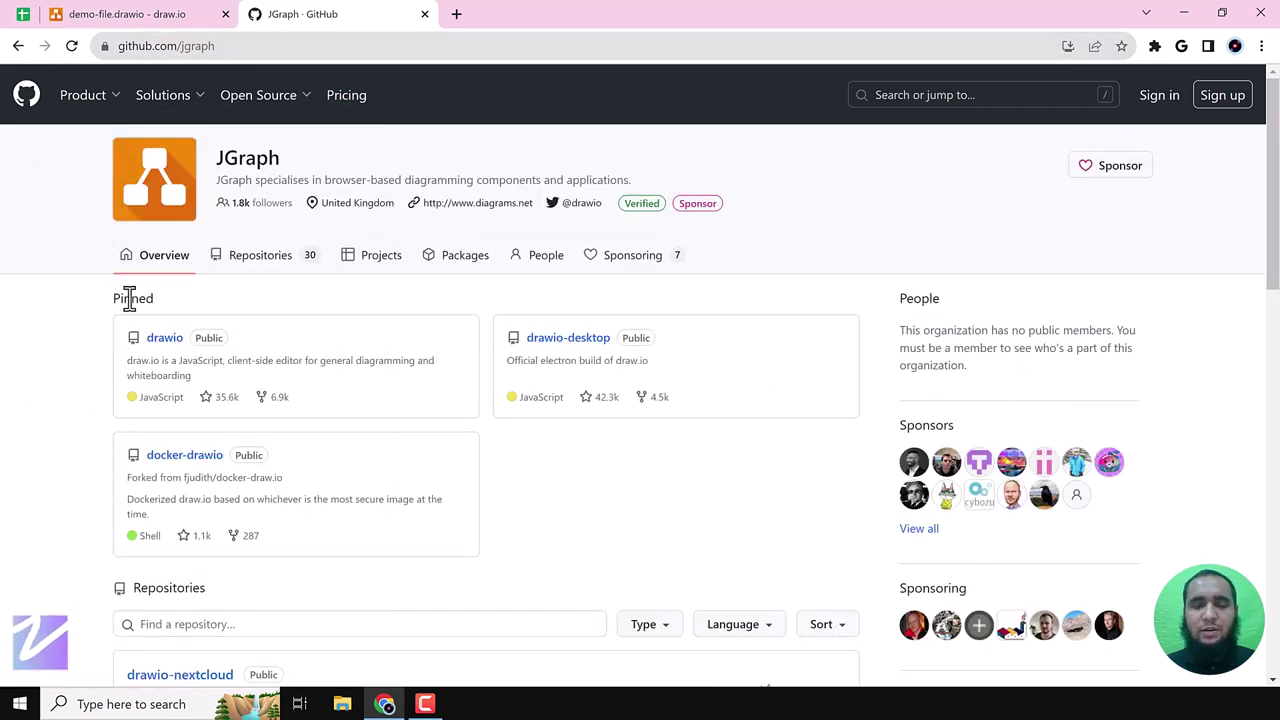
- Open jgraph's pinned drawio-desktop repository and show its full list of releases
left_click(588, 342)
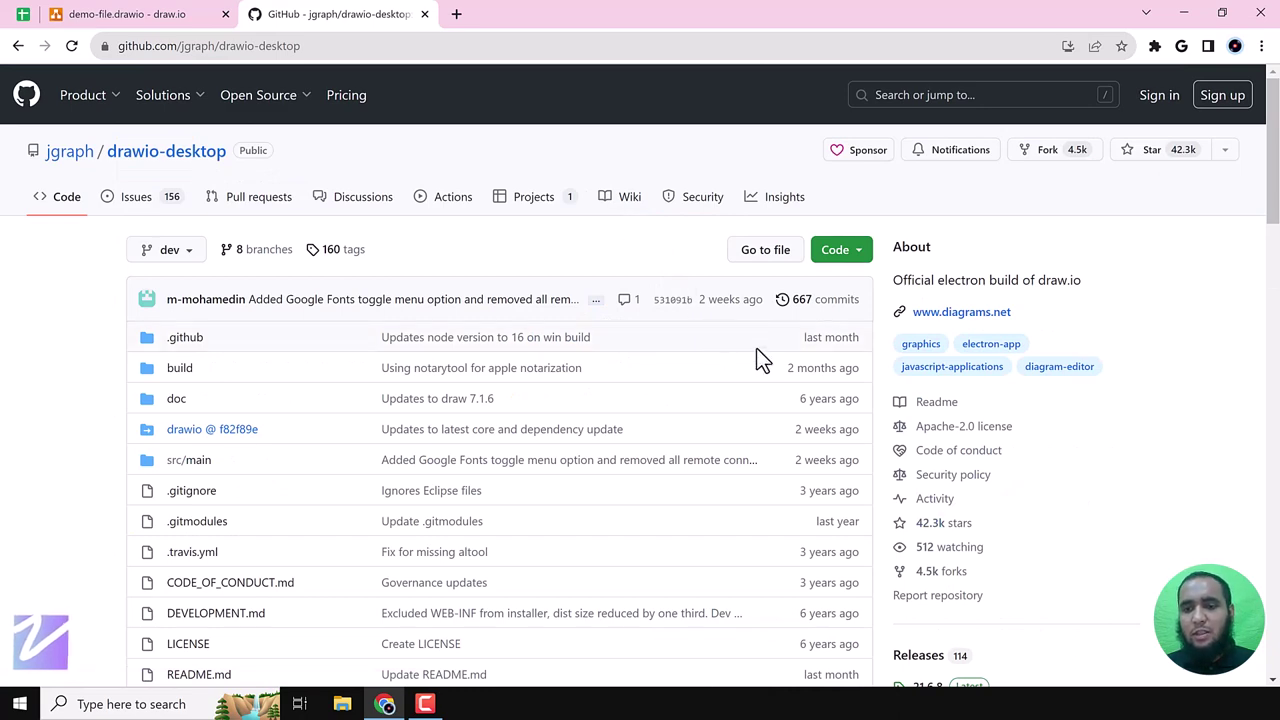
scroll(1180, 294, "down", 3)
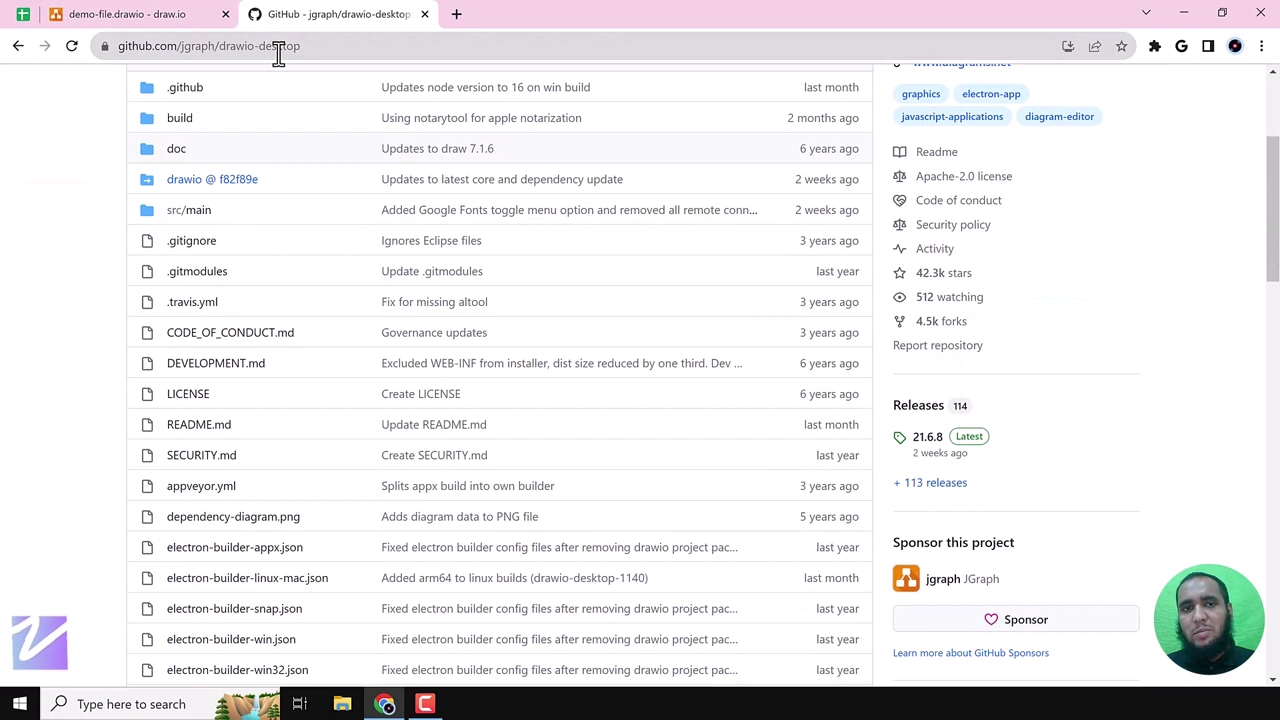
left_click(931, 488)
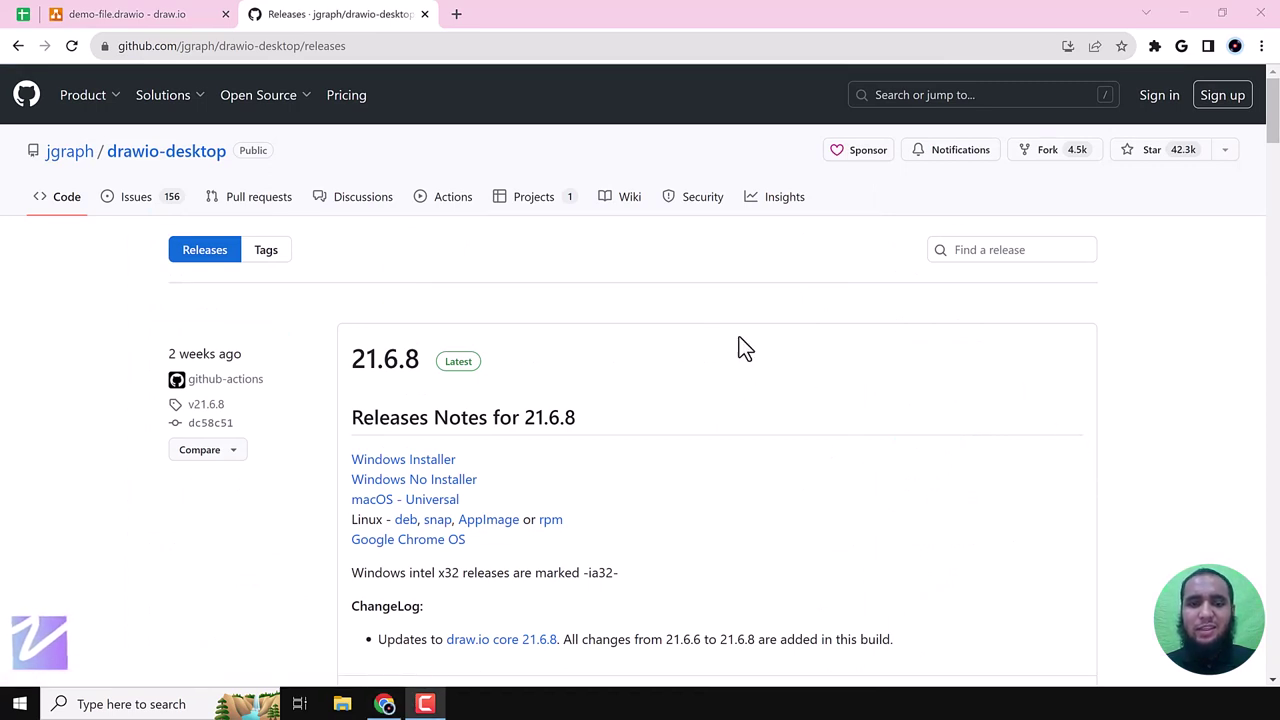
- Download draw.io-21.6.8-windows-installer.exe from the latest release's assets into the Downloads folder with Free Download Manager
scroll(698, 383, "down", 4)
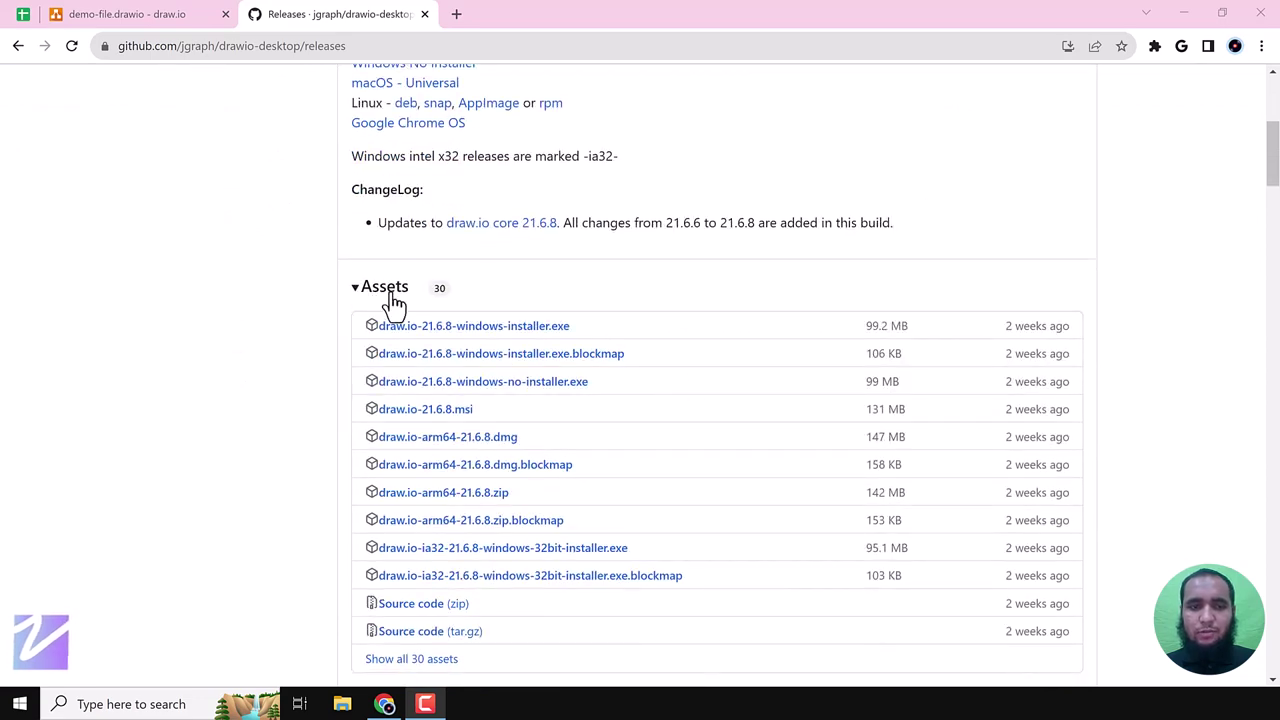
left_click(385, 290)
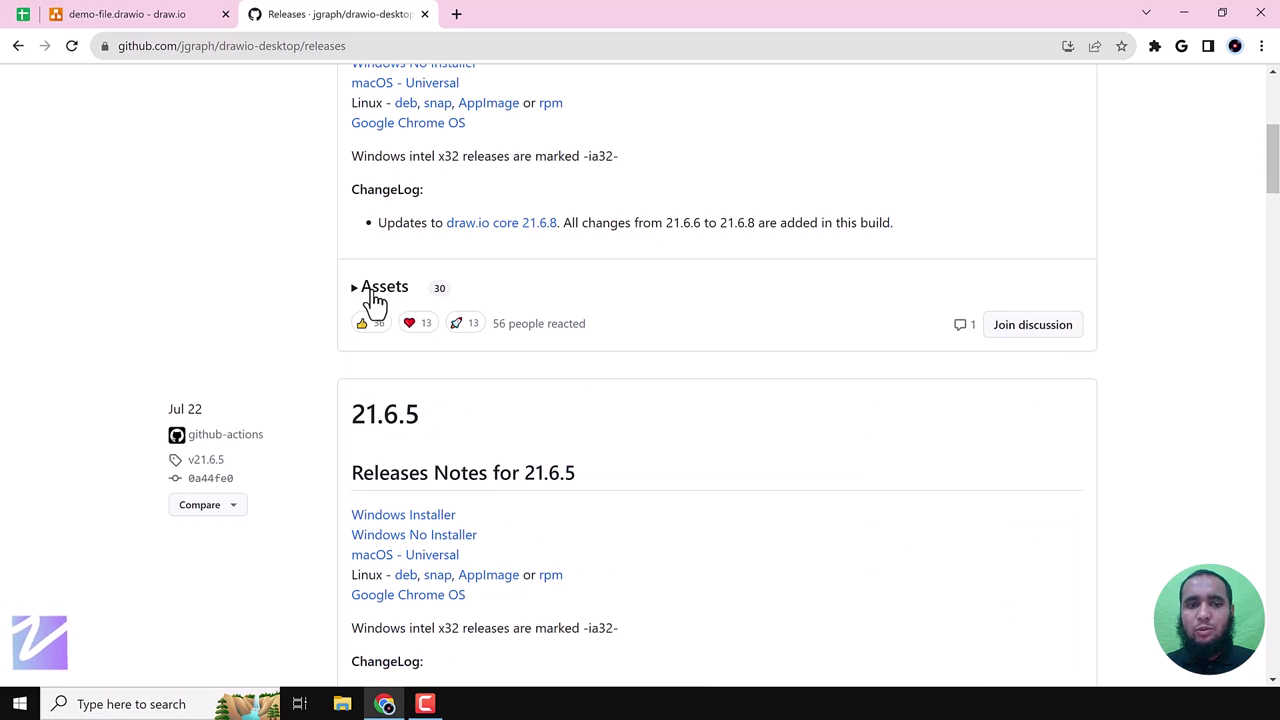
left_click(372, 290)
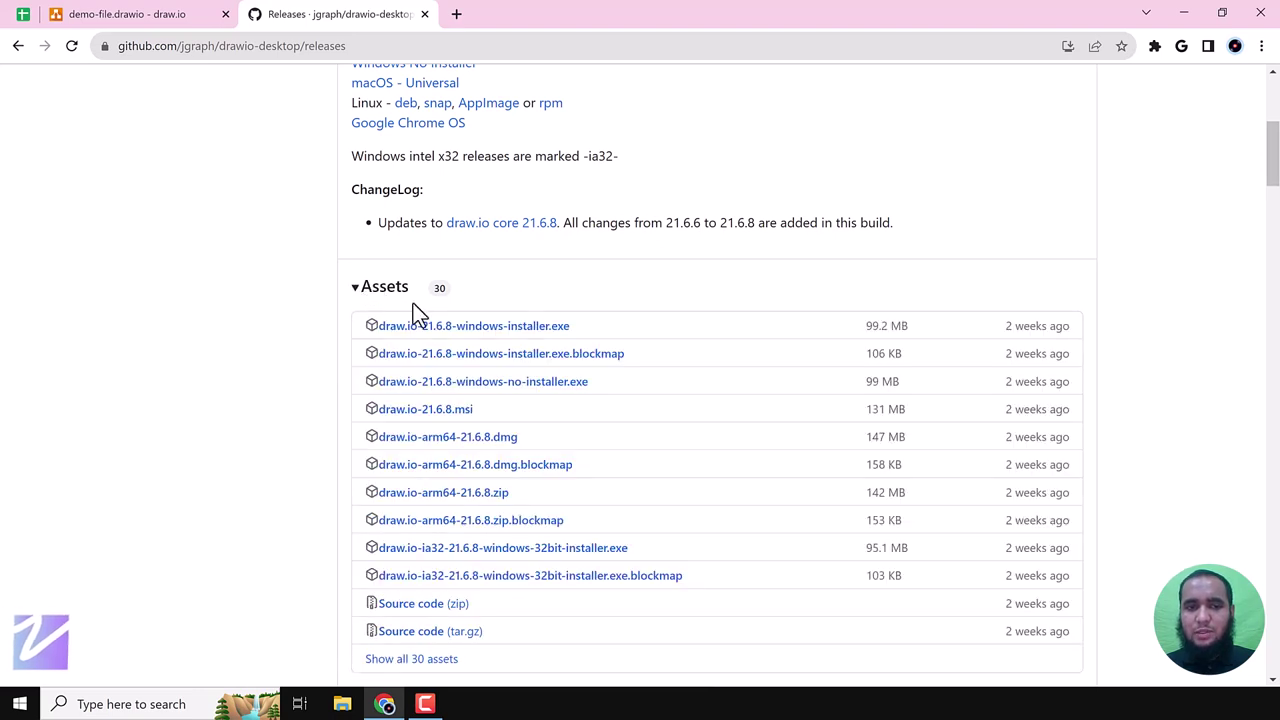
left_click(531, 337)
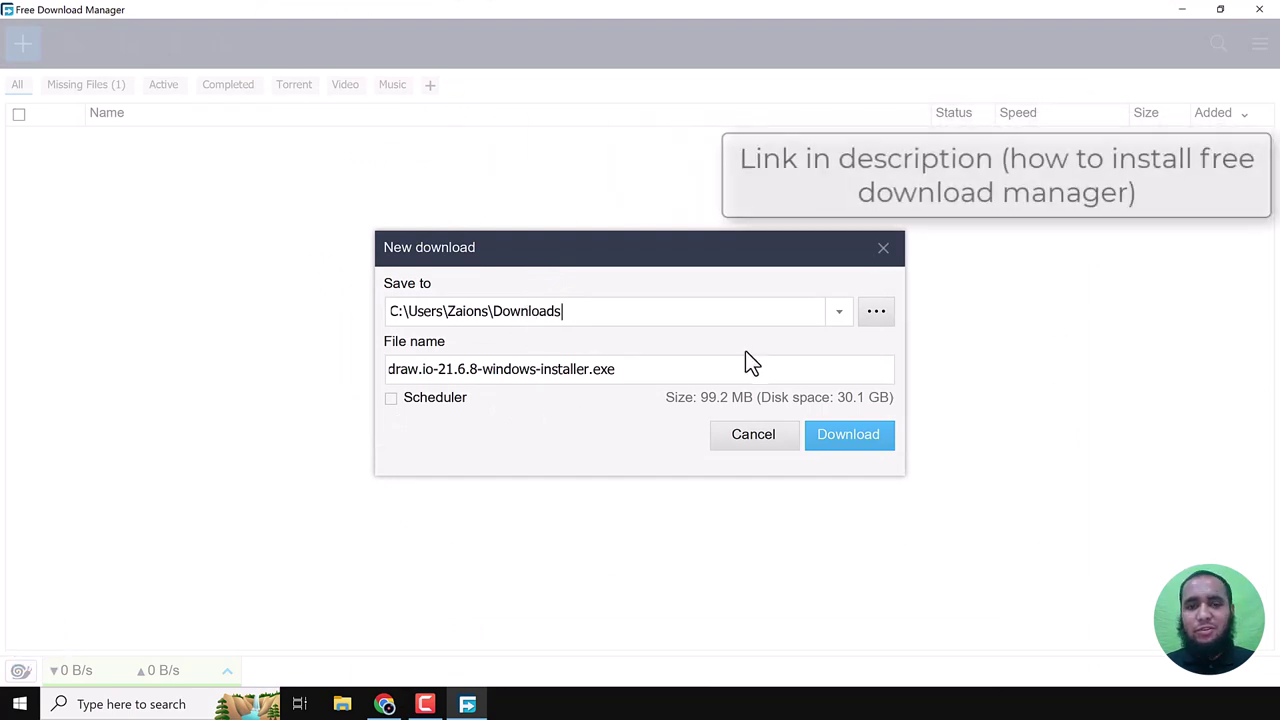
left_click(886, 441)
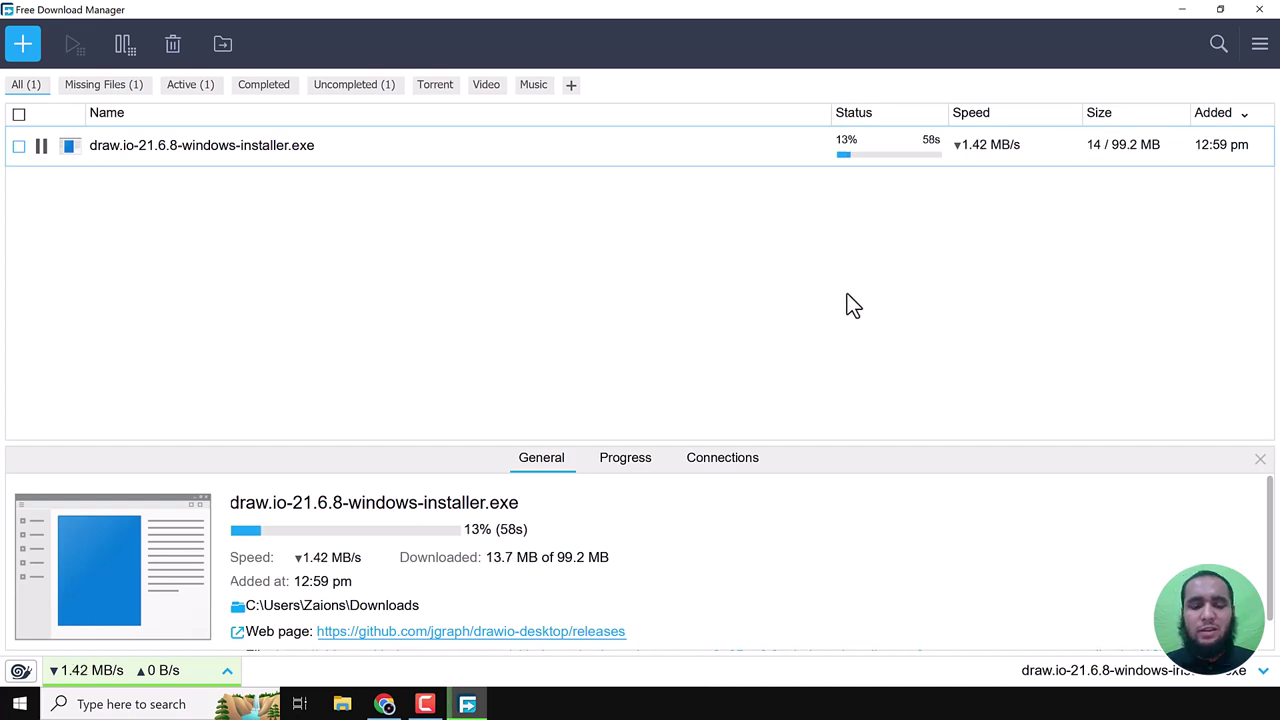
- Switch back to the browser and examine the full list of 21.6.8 assets for installers for other platforms
key("alt+Tab")
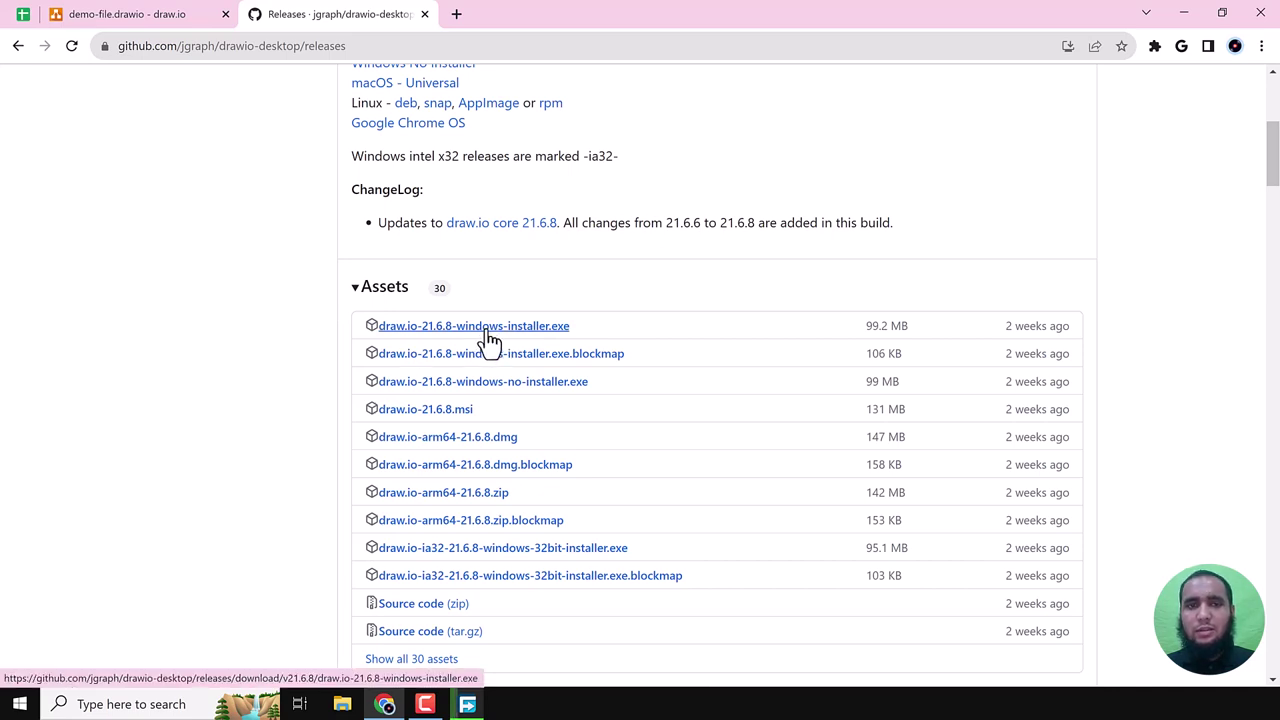
scroll(487, 340, "down", 1)
scroll(487, 340, "down", 2)
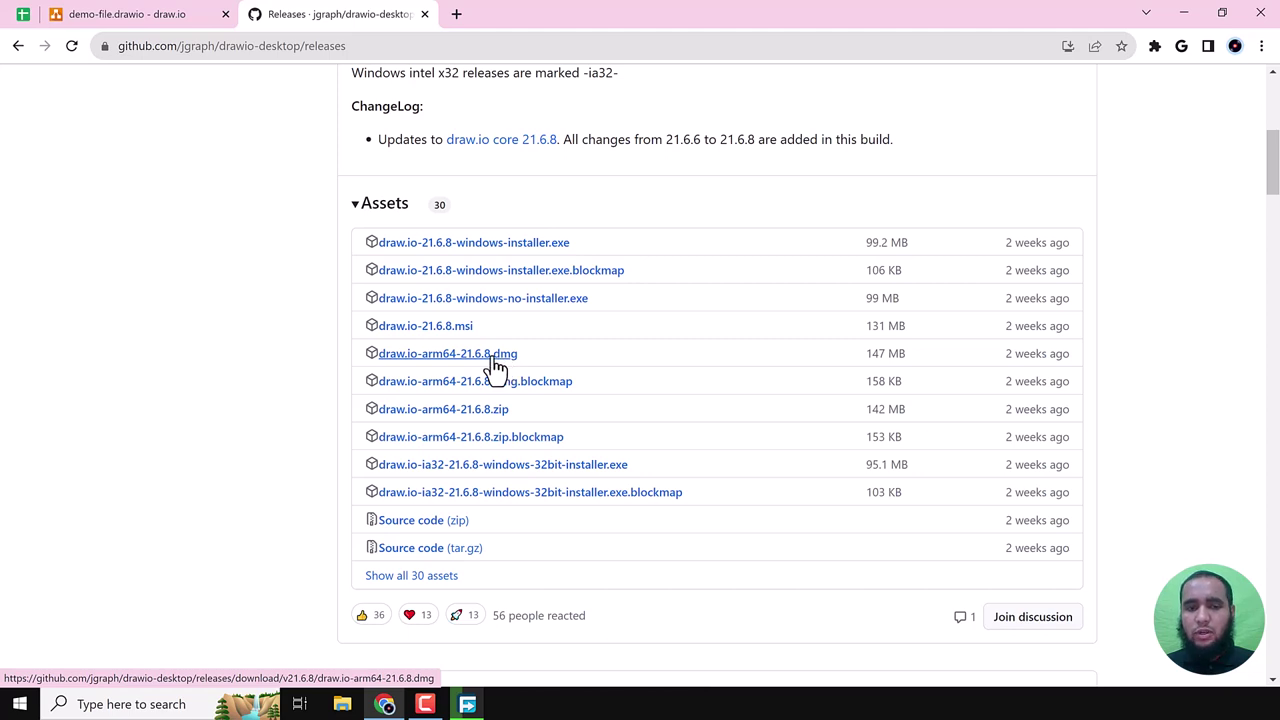
left_click(397, 578)
scroll(564, 402, "down", 2)
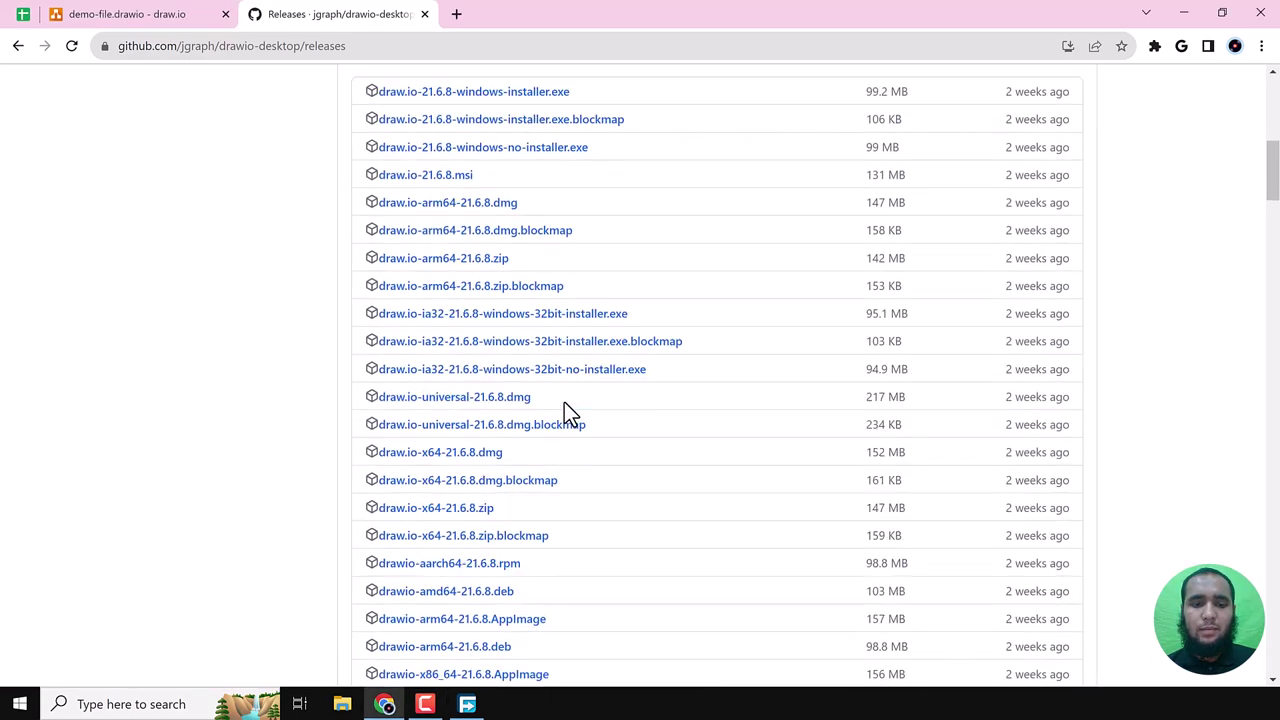
scroll(564, 402, "down", 2)
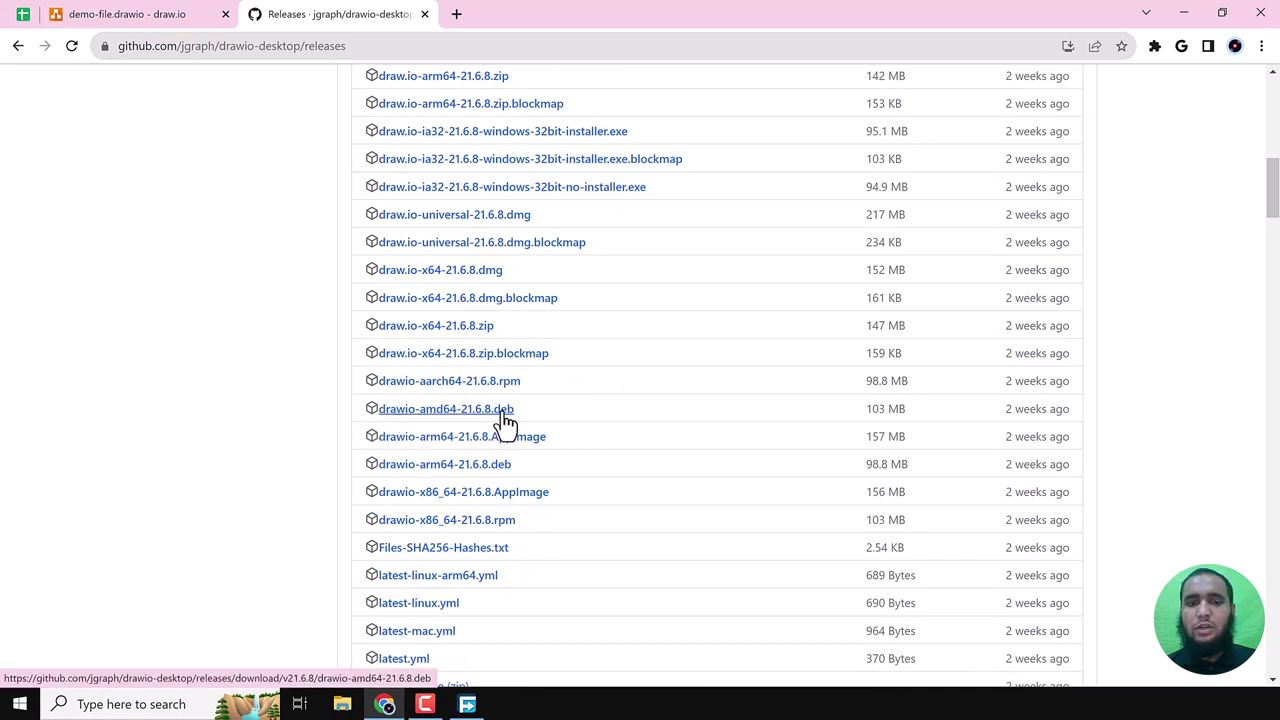
scroll(471, 426, "up", 15)
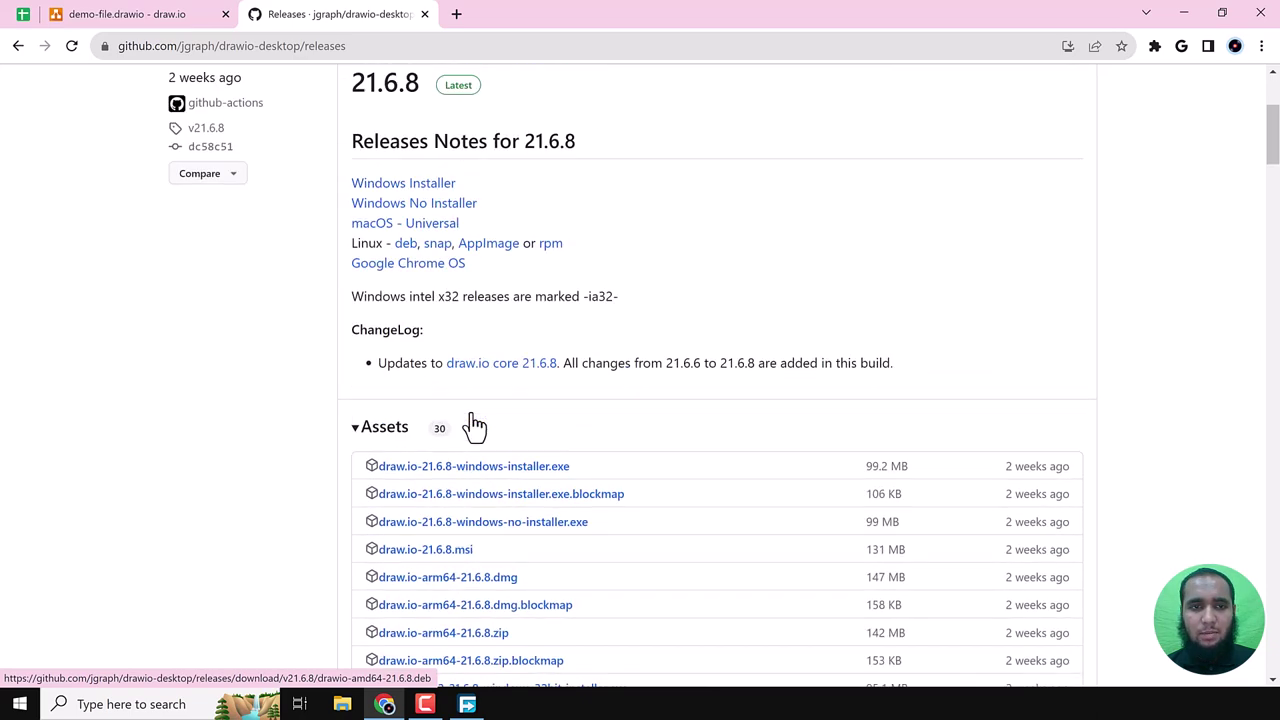
scroll(410, 418, "down", 3)
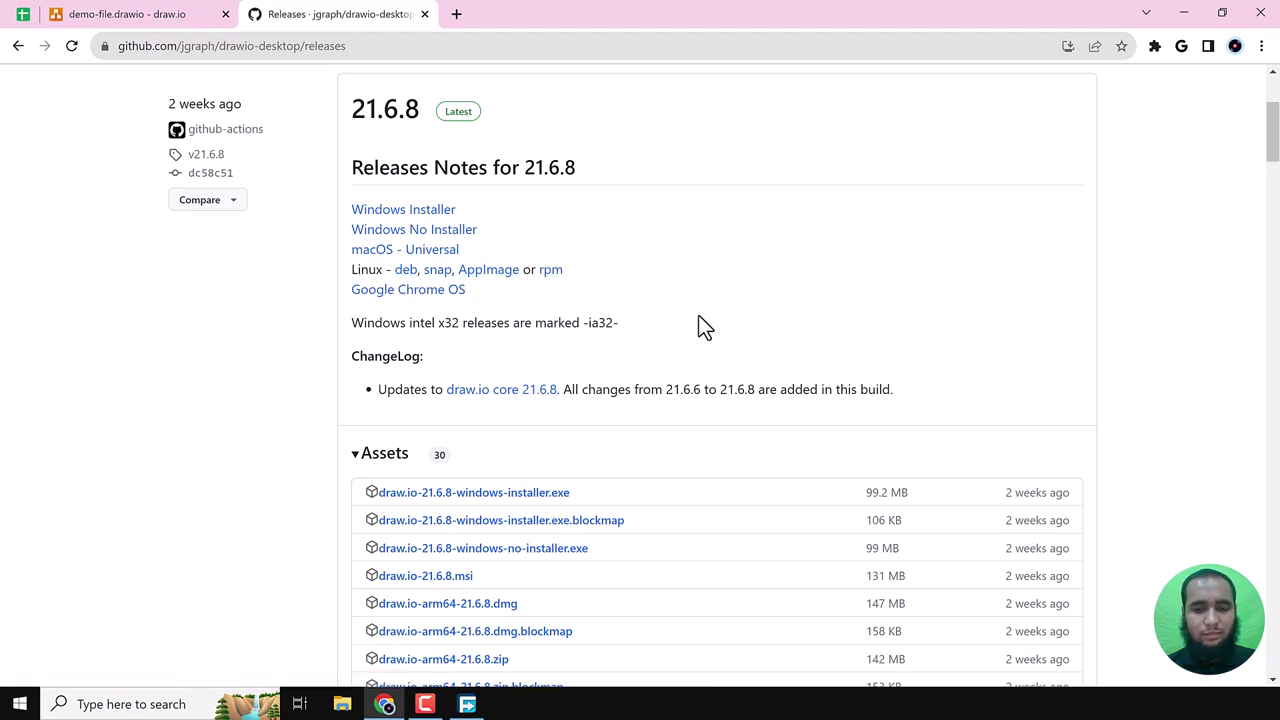
- Switch to Free Download Manager, run the downloaded draw.io installer and install it in C:\Program Files\draw.io
left_click(467, 704)
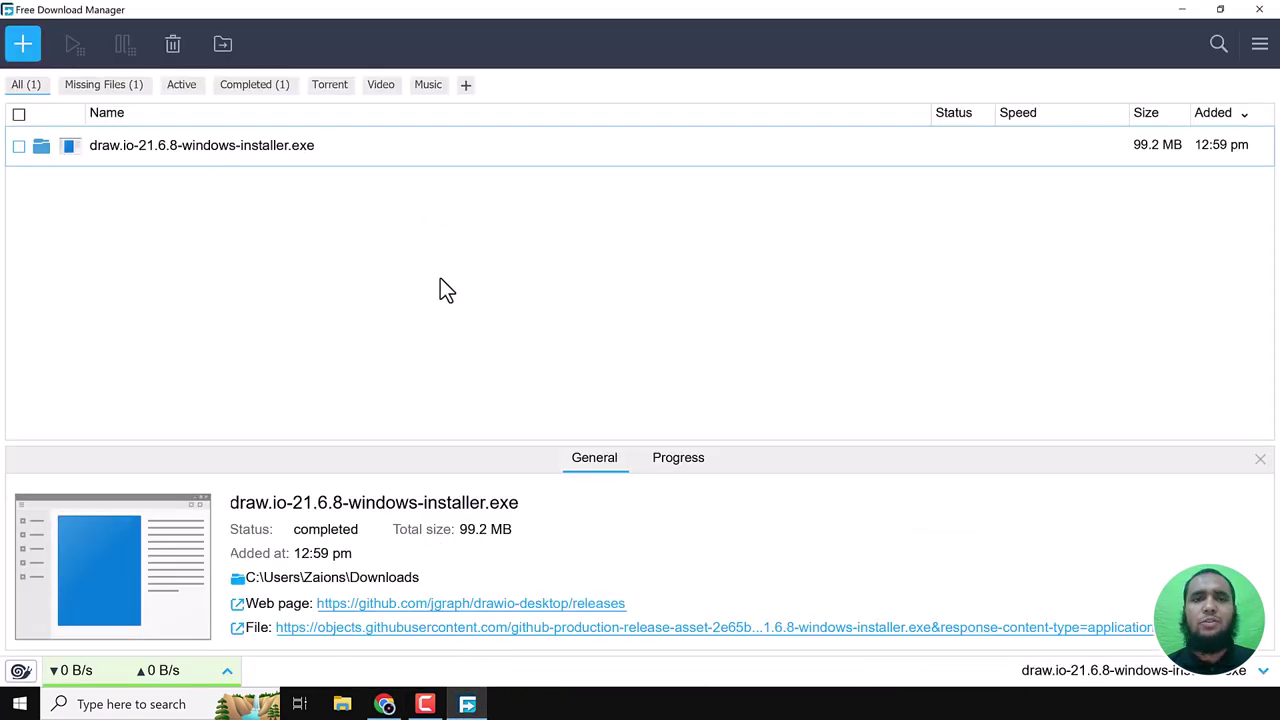
double_click(277, 146)
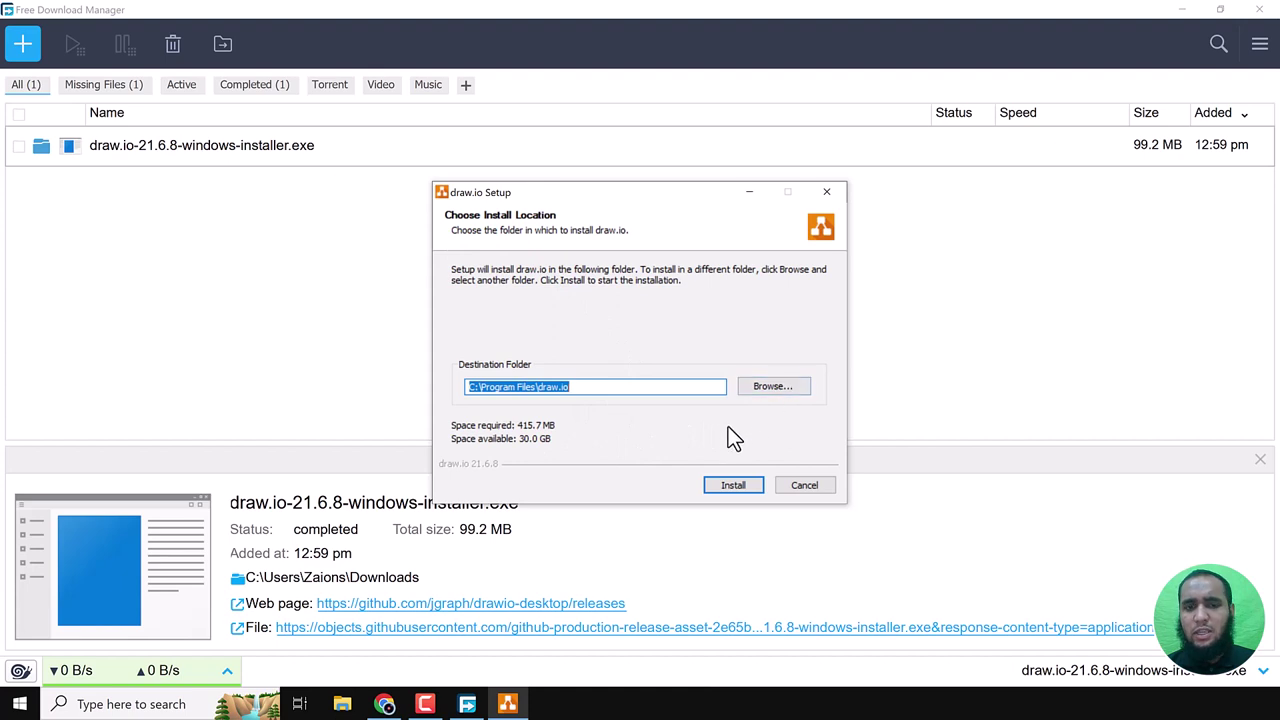
left_click(738, 485)
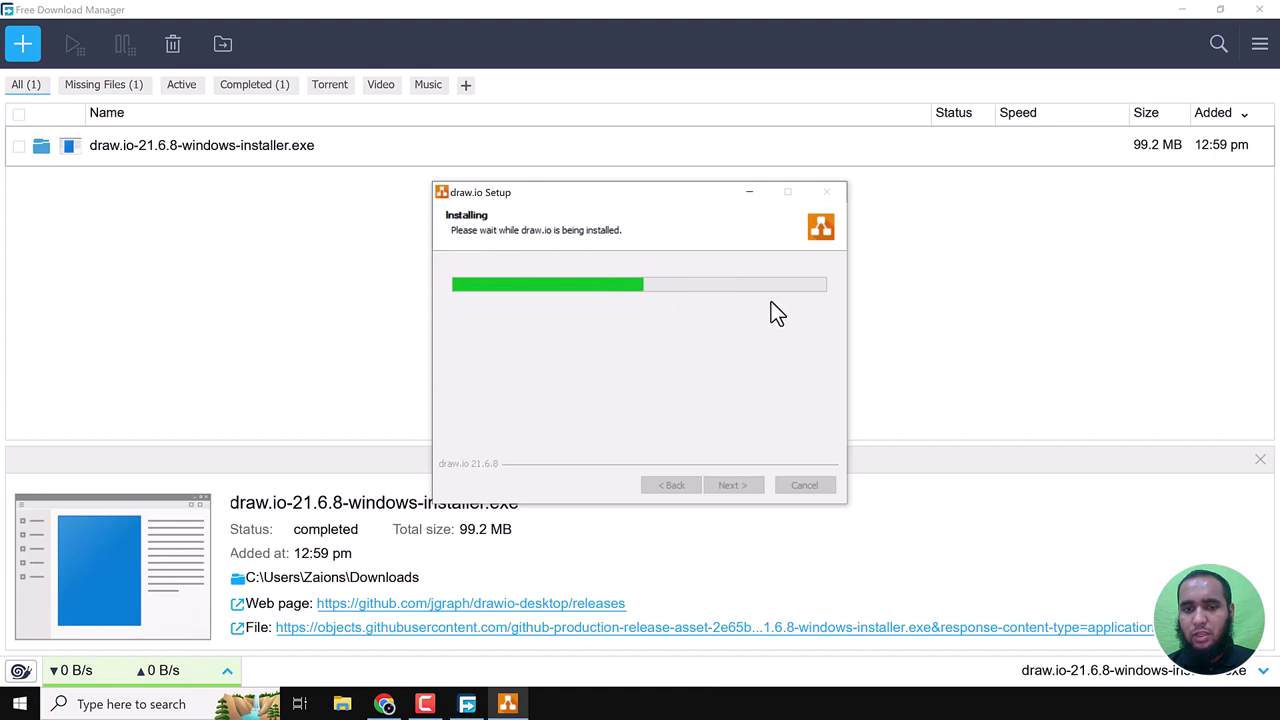
- Remove the draw.io installer entry from Free Download Manager's list and close the download manager
left_click(224, 245)
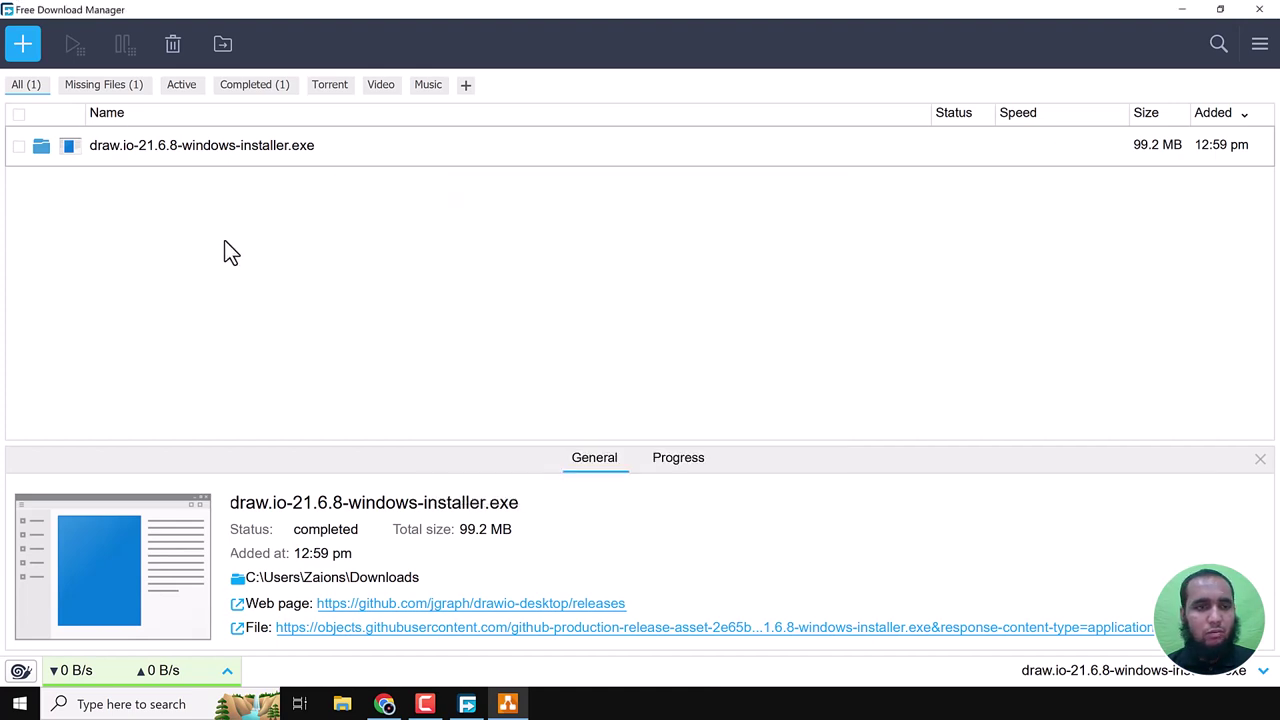
left_click(174, 46)
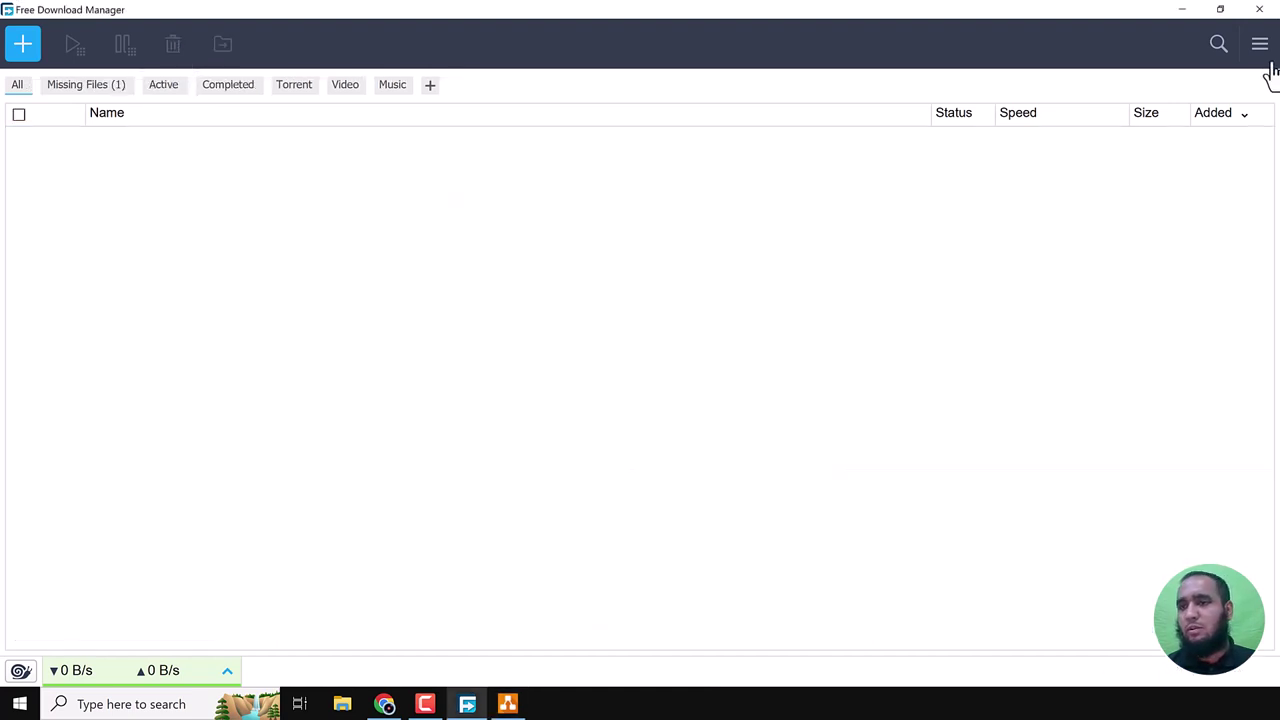
left_click(1264, 12)
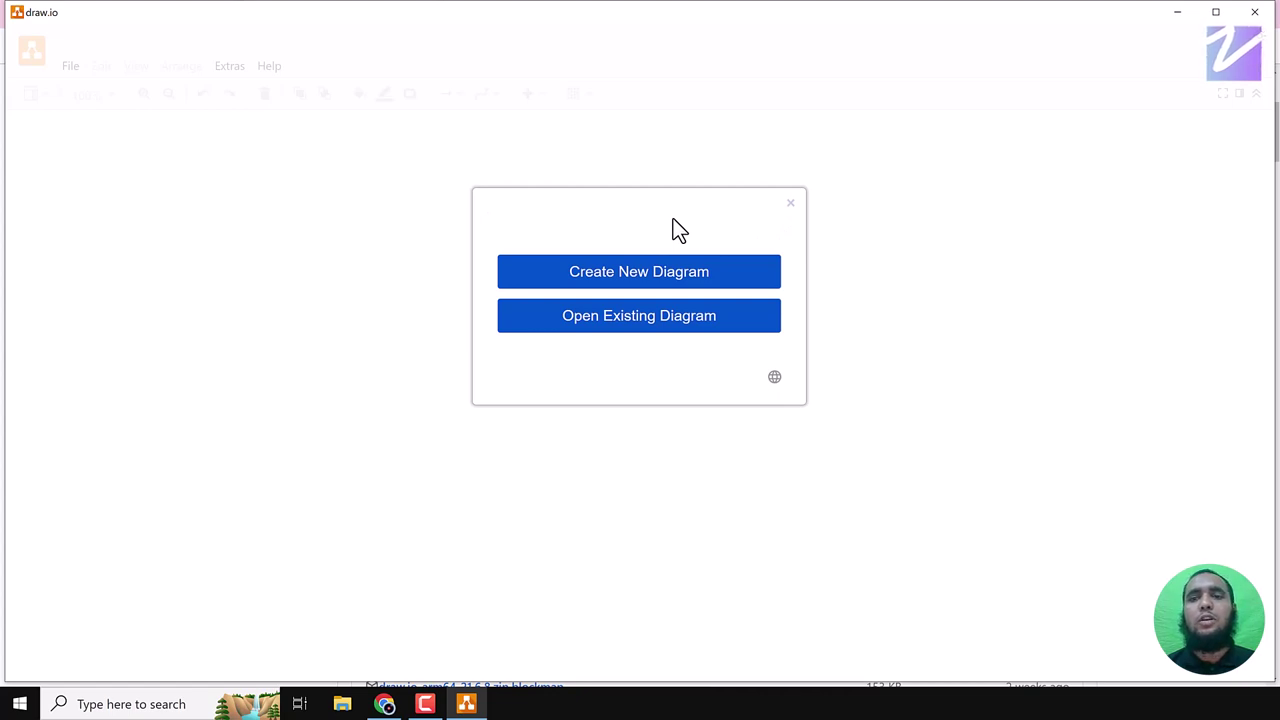
- Maximize the draw.io desktop window and open the existing diagram demo-file.drawio from the draw-io-files folder in Downloads
left_click(1218, 12)
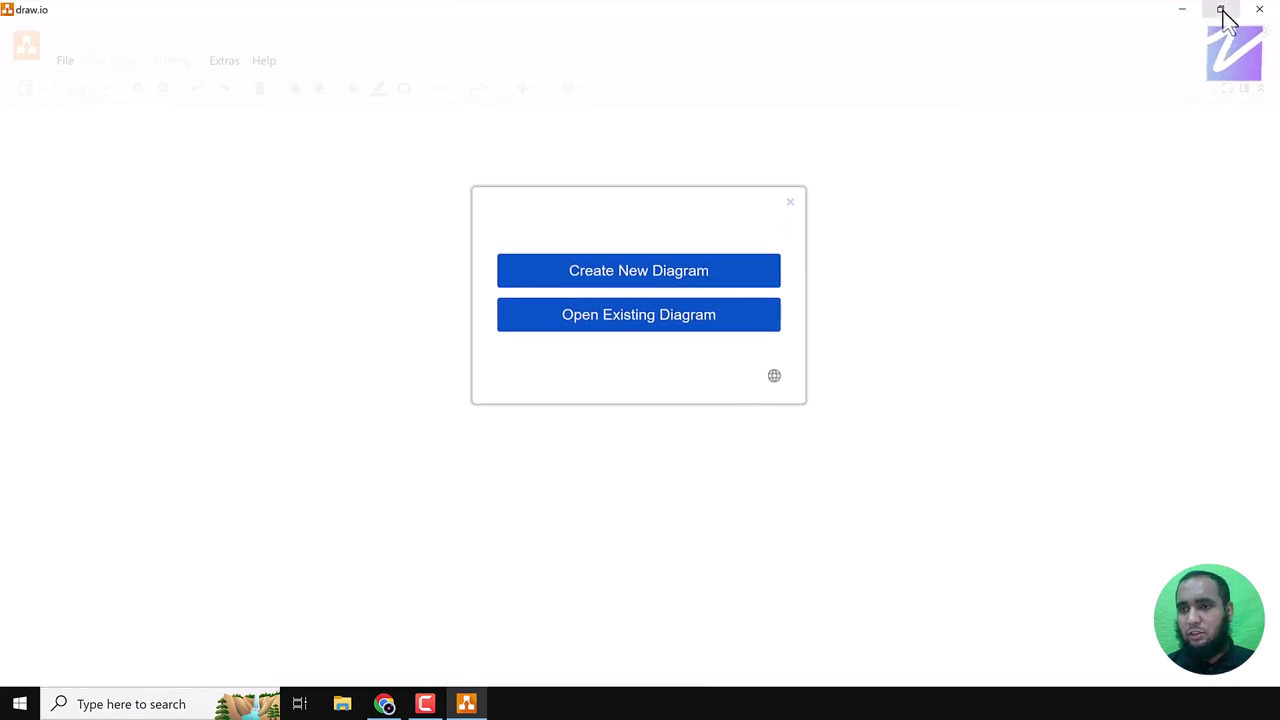
left_click(630, 337)
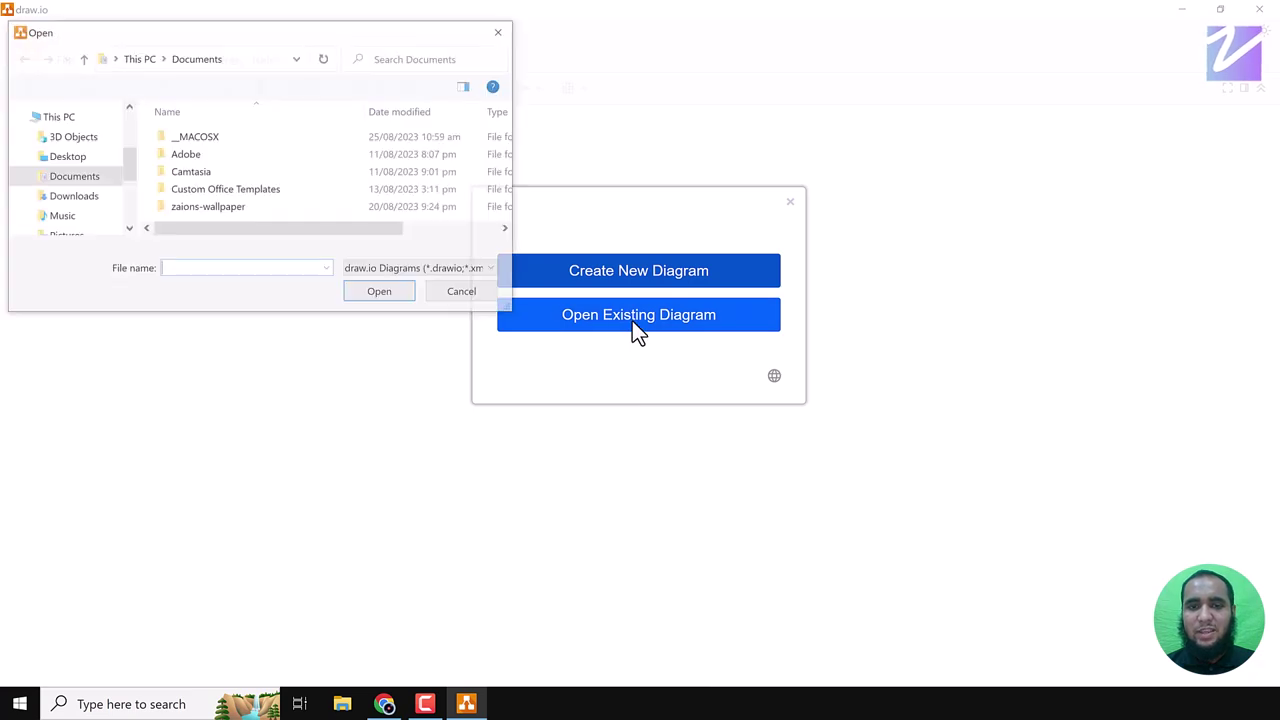
double_click(385, 34)
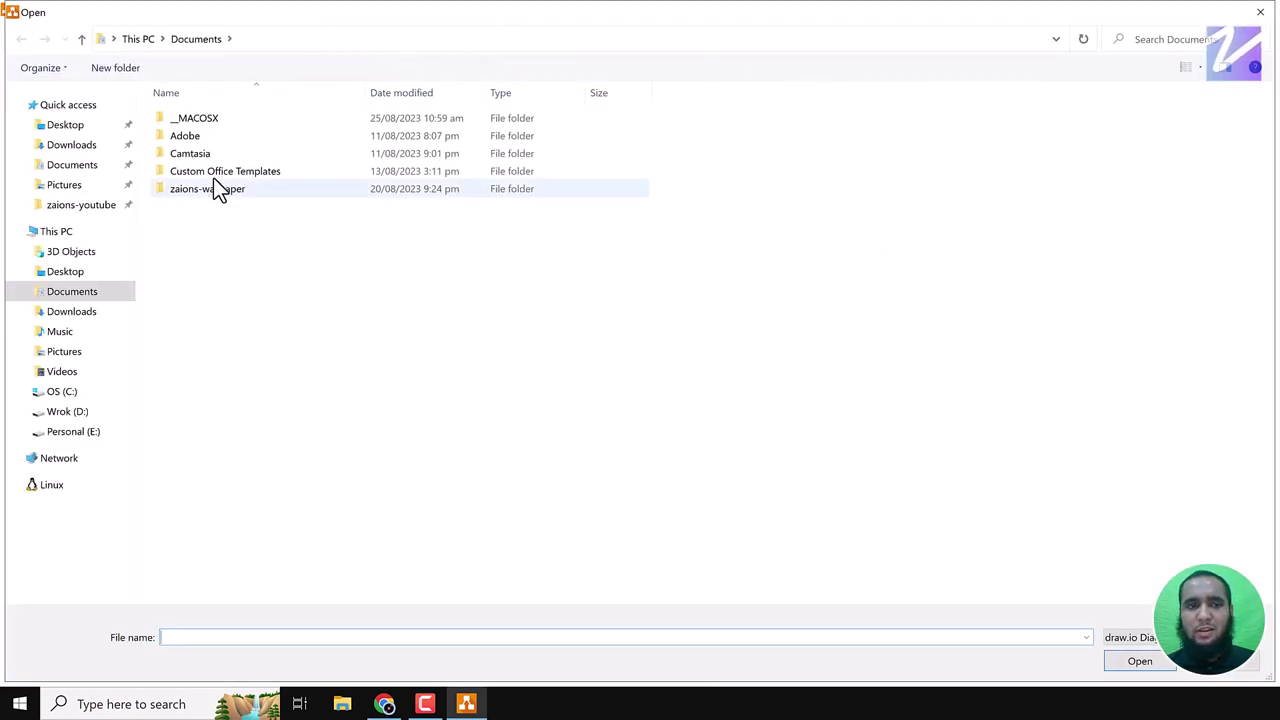
left_click(76, 148)
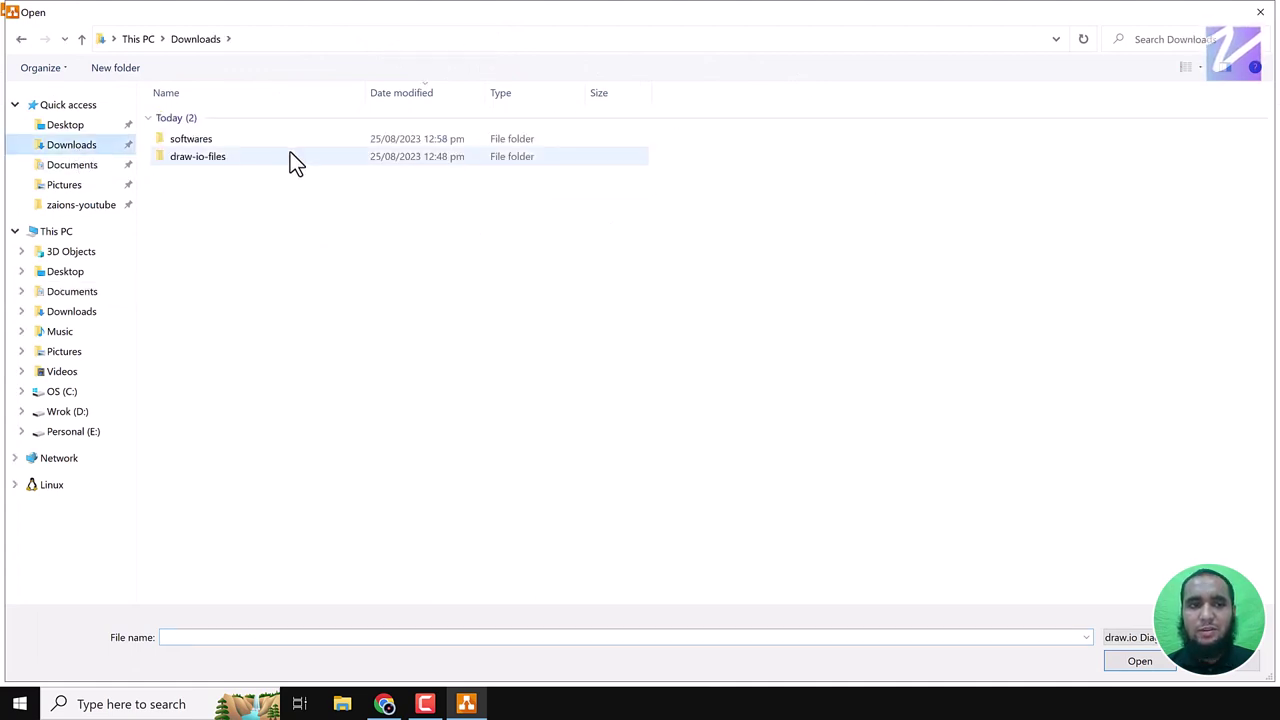
double_click(192, 161)
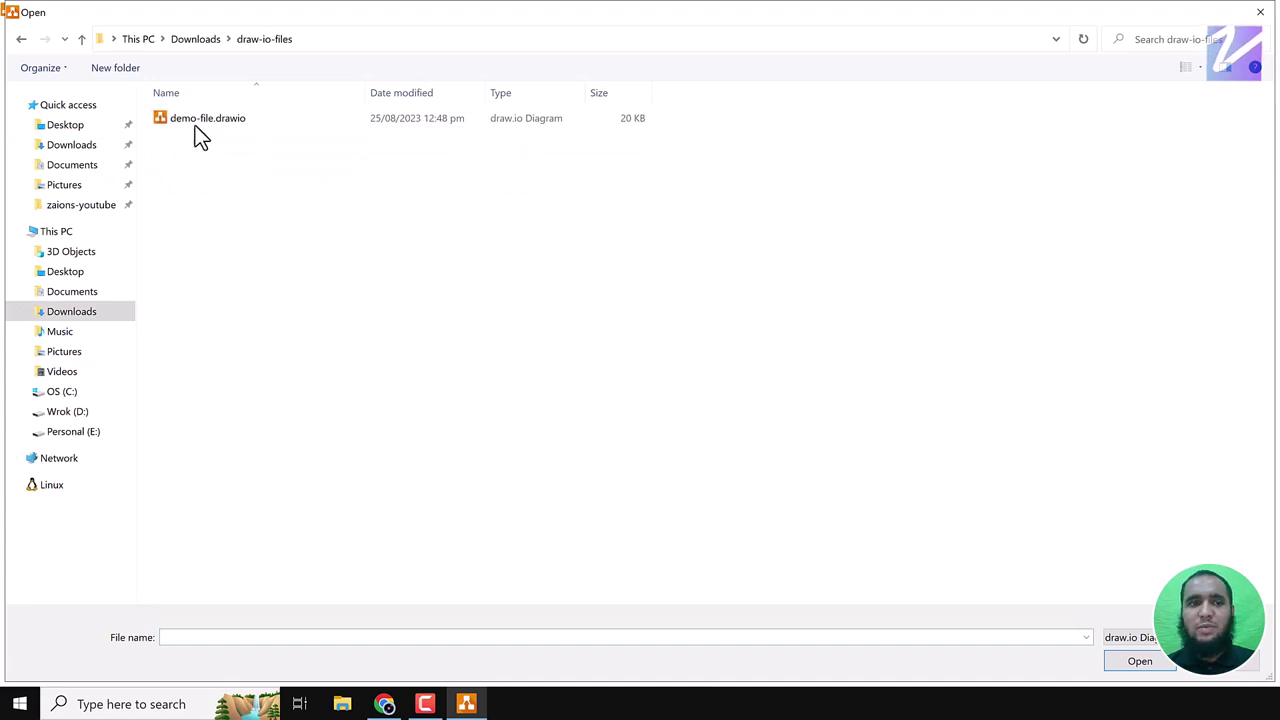
double_click(200, 120)
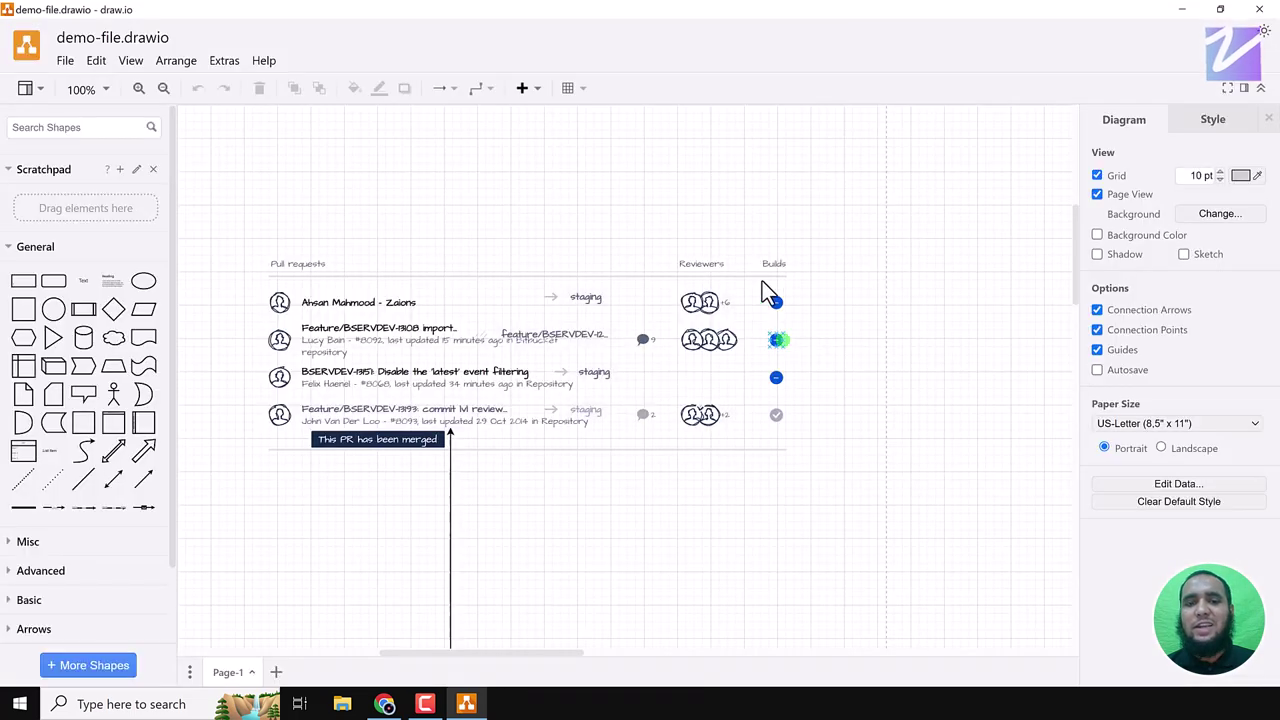
- Examine the opened diagram at 25% zoom, from the pull requests table to the connected Apple logo
scroll(787, 370, "down", 6)
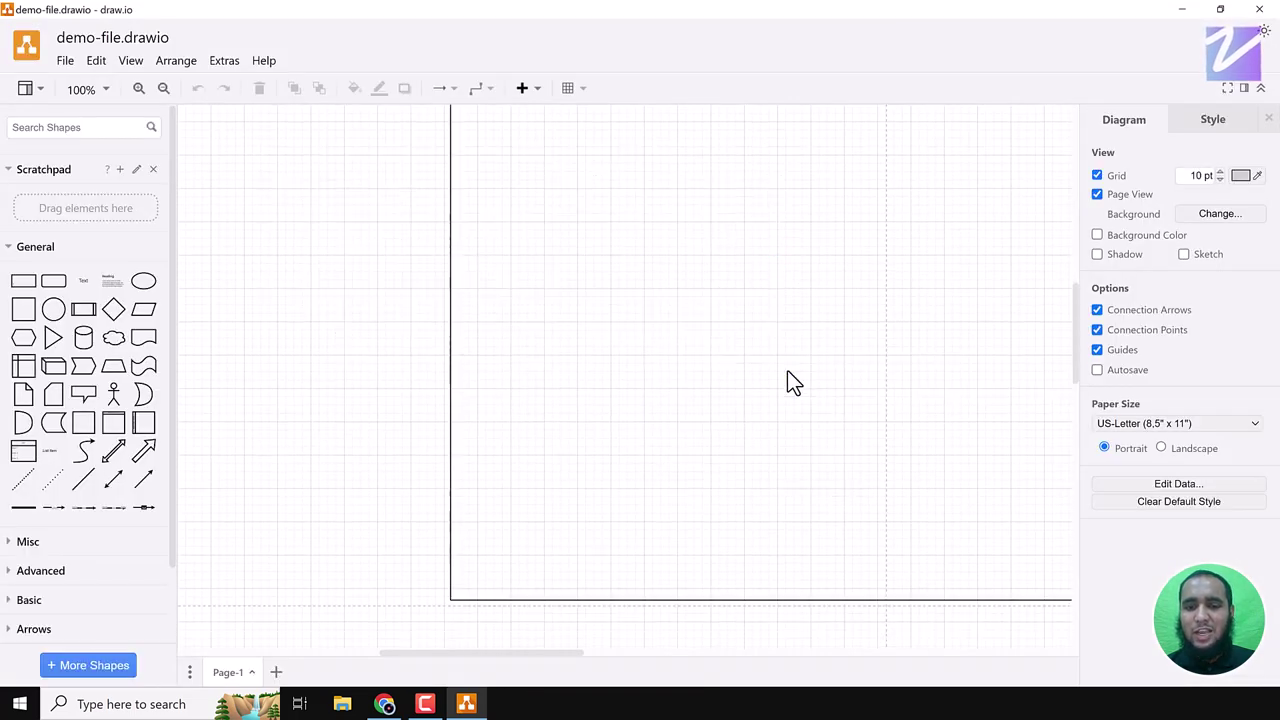
scroll(787, 370, "up", 3)
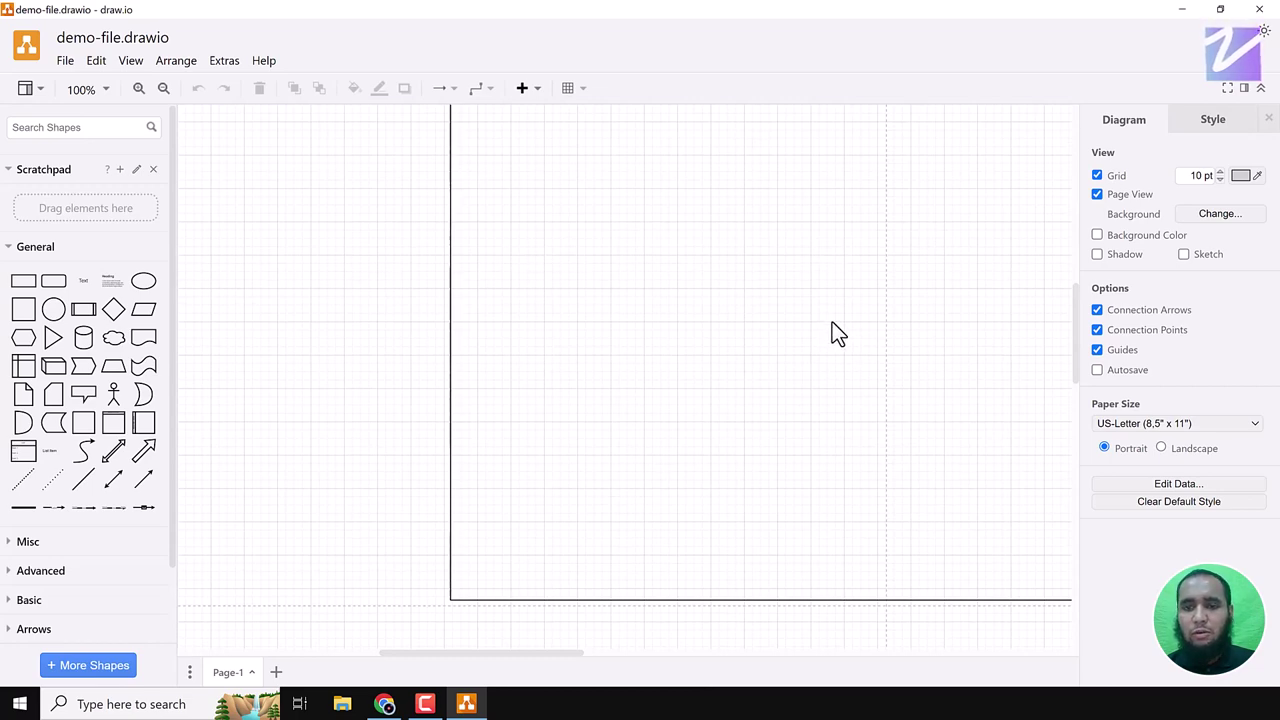
scroll(832, 322, "down", 6)
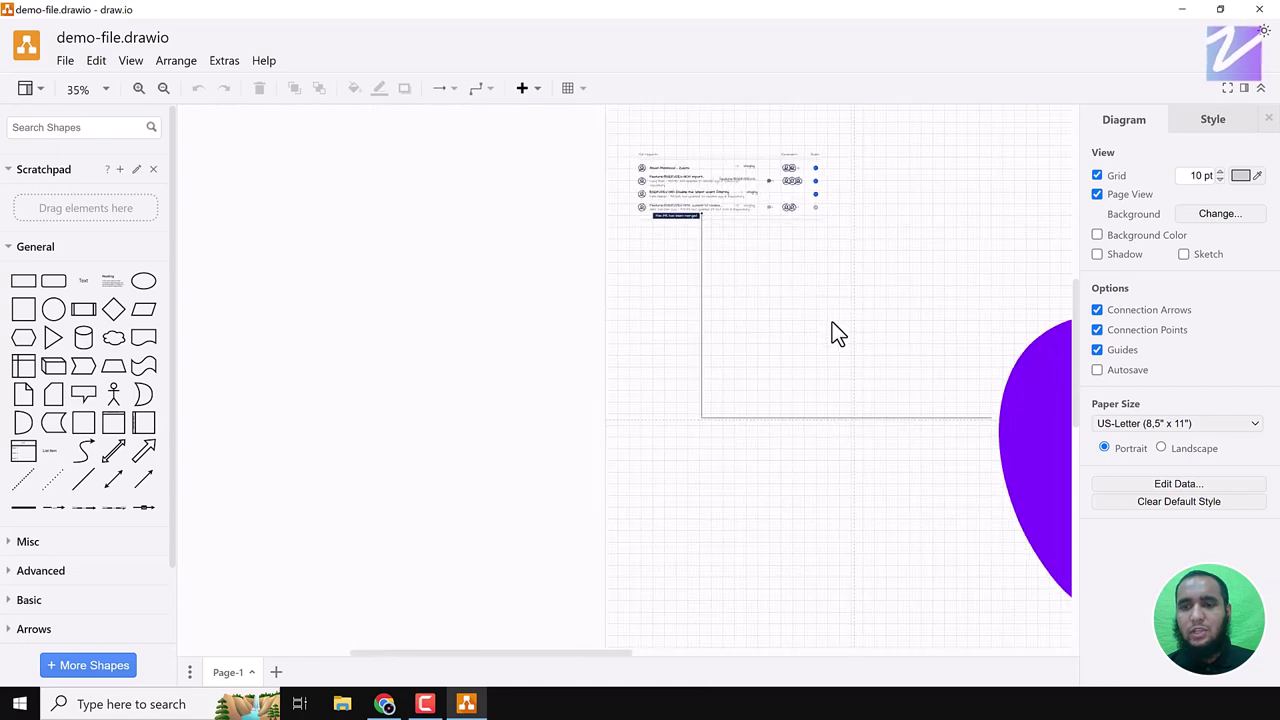
scroll(832, 322, "down", 2)
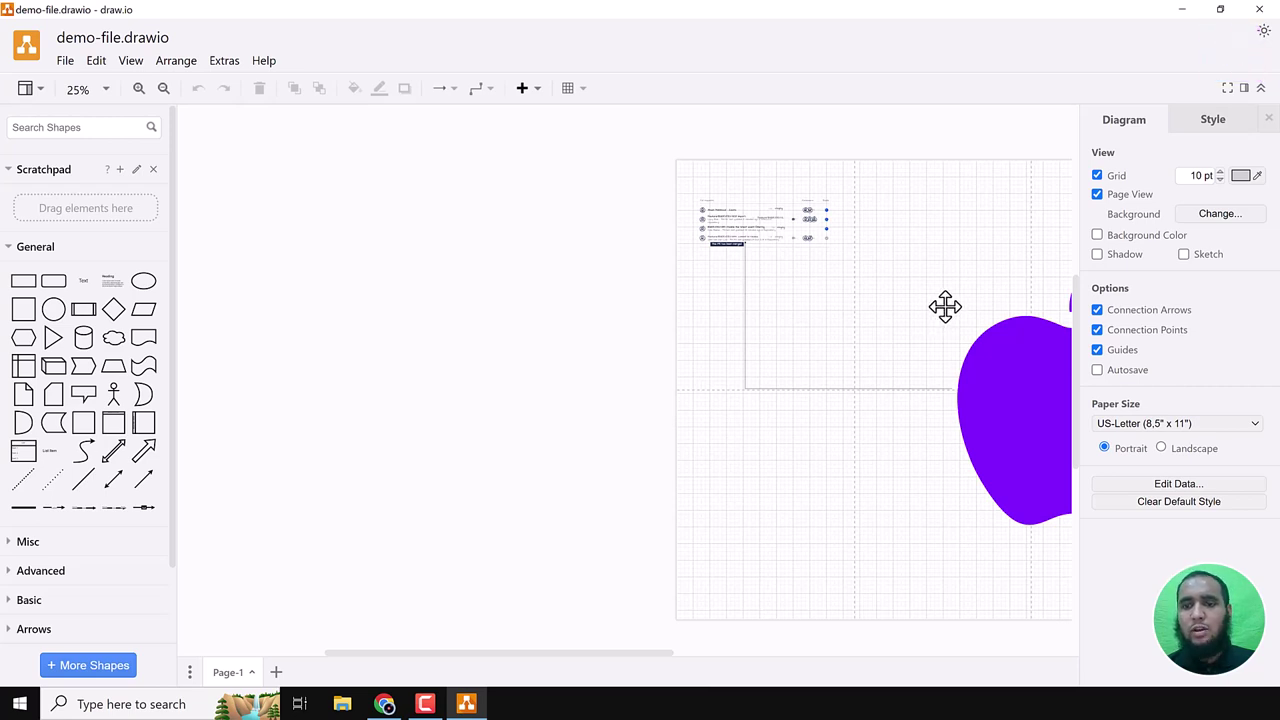
left_click_drag(944, 306, 581, 259)
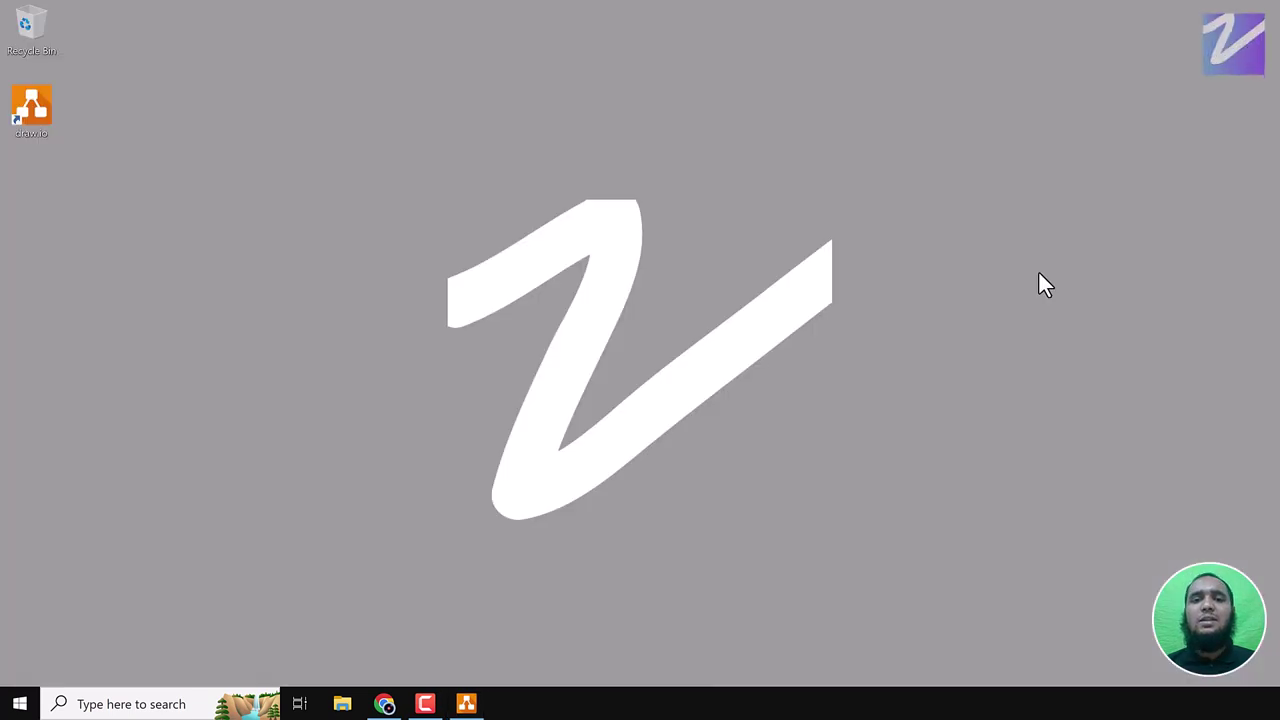